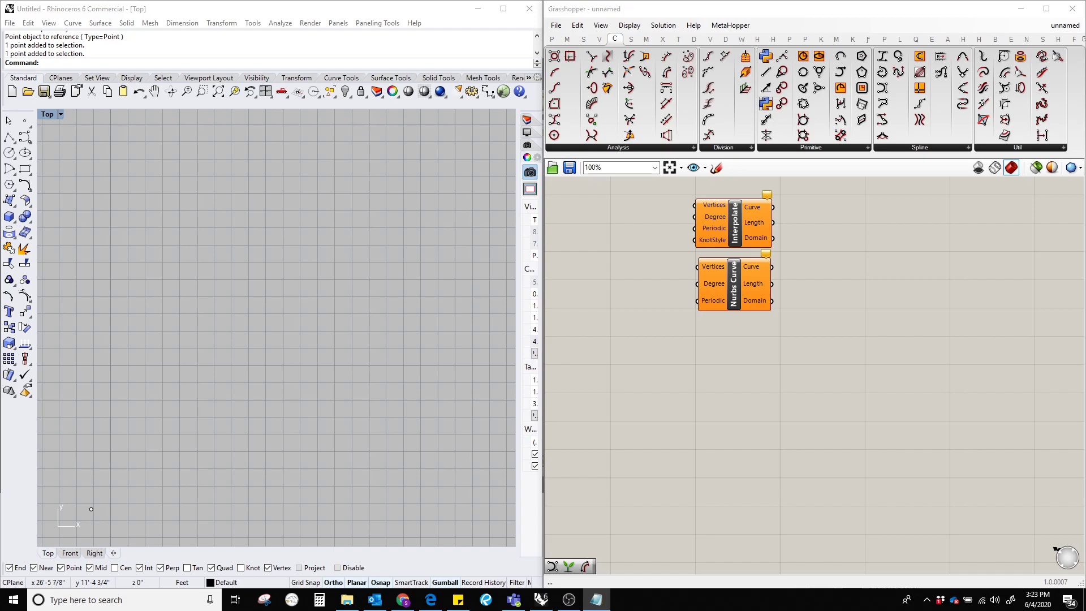
Step: Move the Nurbs Curve component away from the Interpolate component so the two sit side by side
scroll(790, 286, up, 2)
drag(737, 342, 957, 276)
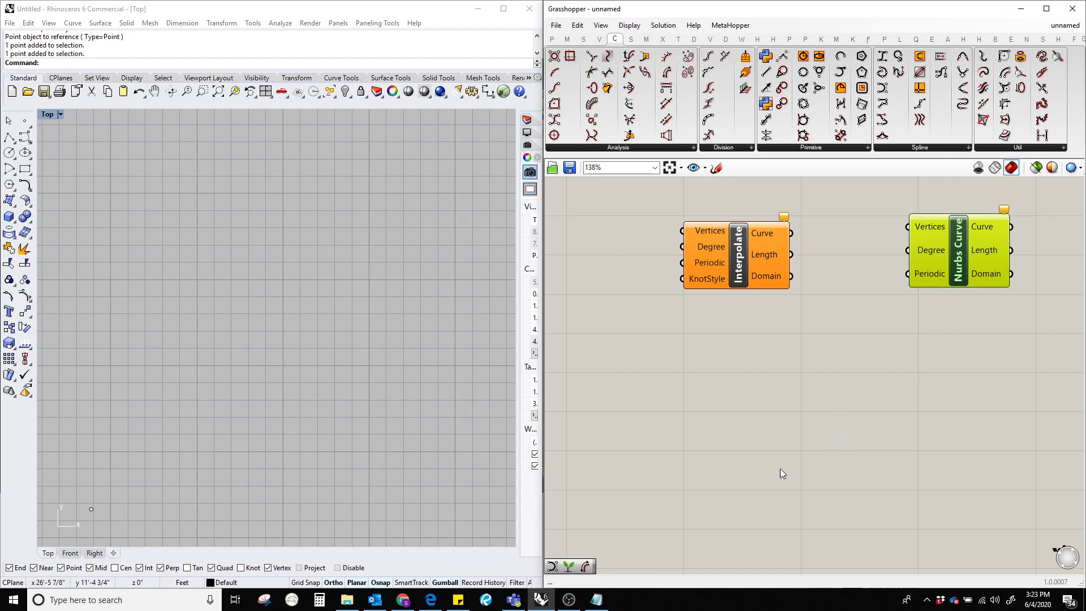
right_drag(727, 437, 789, 439)
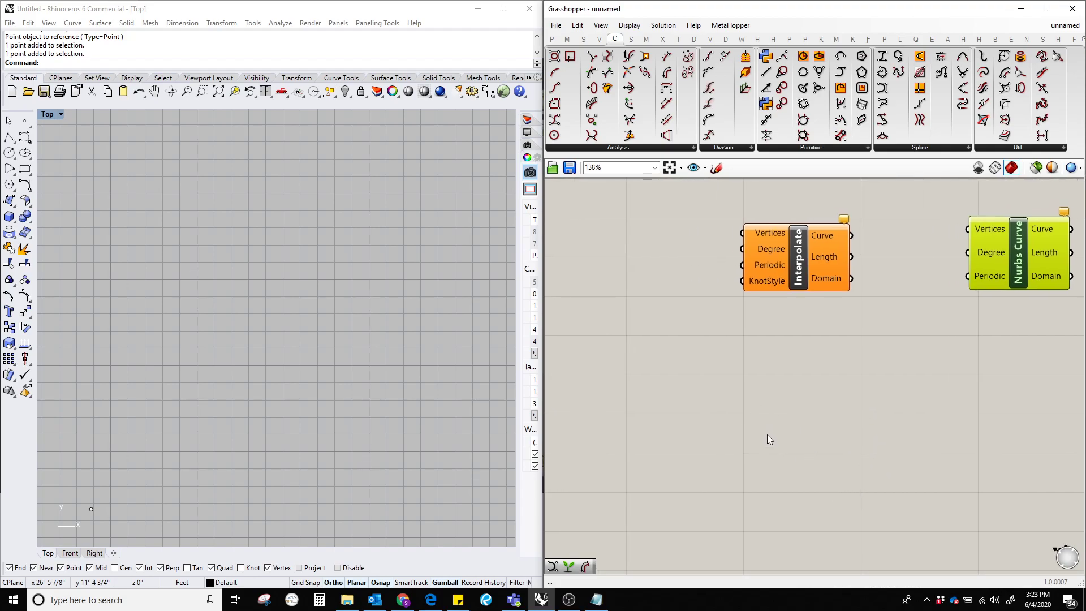
Step: Add another Interpolate curve component to the canvas below the existing pair
double_click(746, 399)
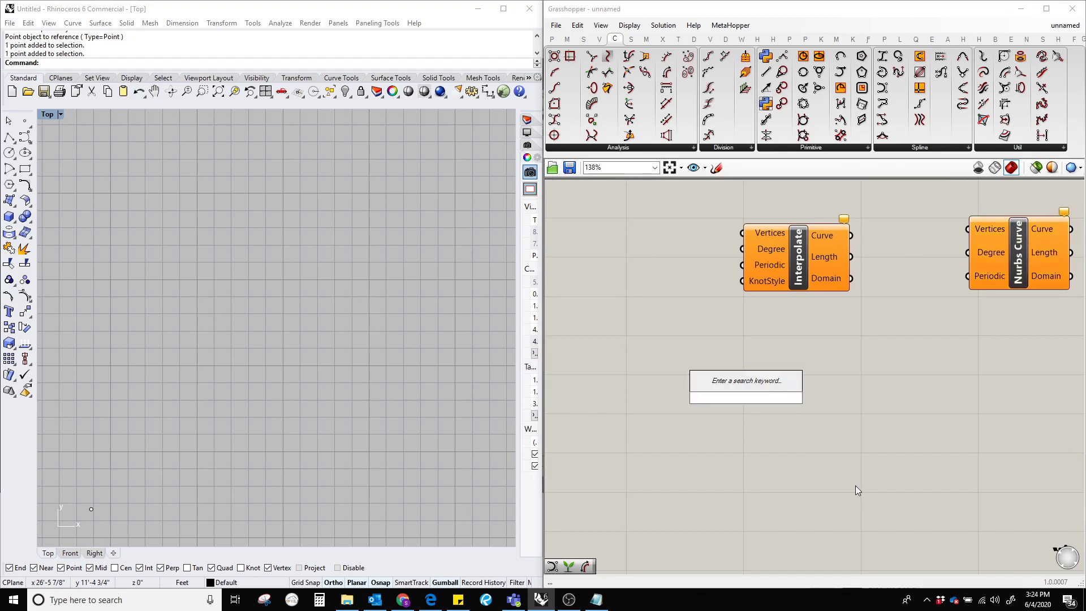
text(interpol)
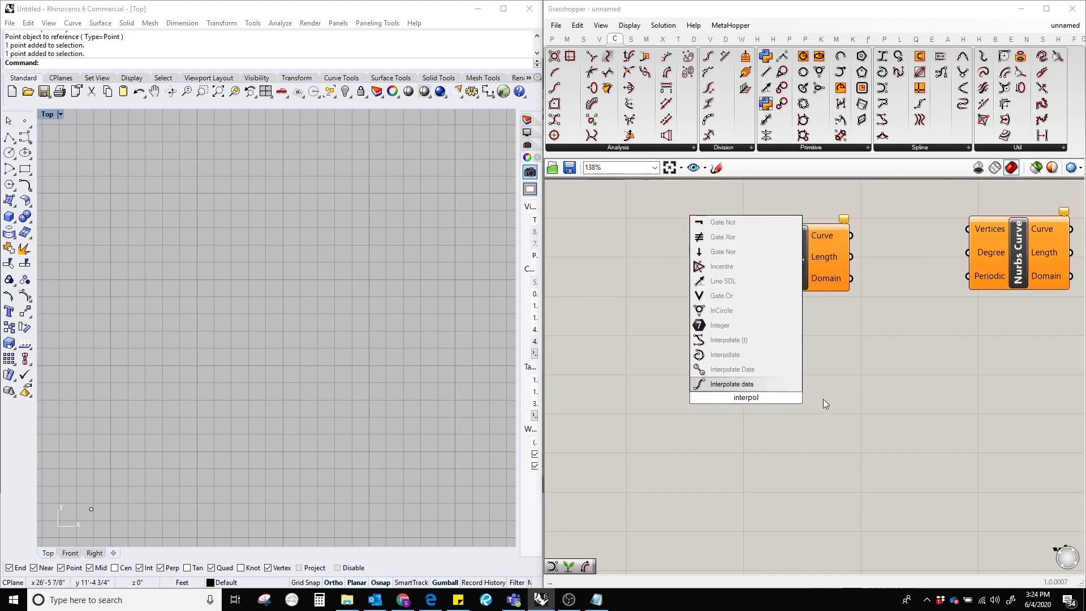
click(727, 354)
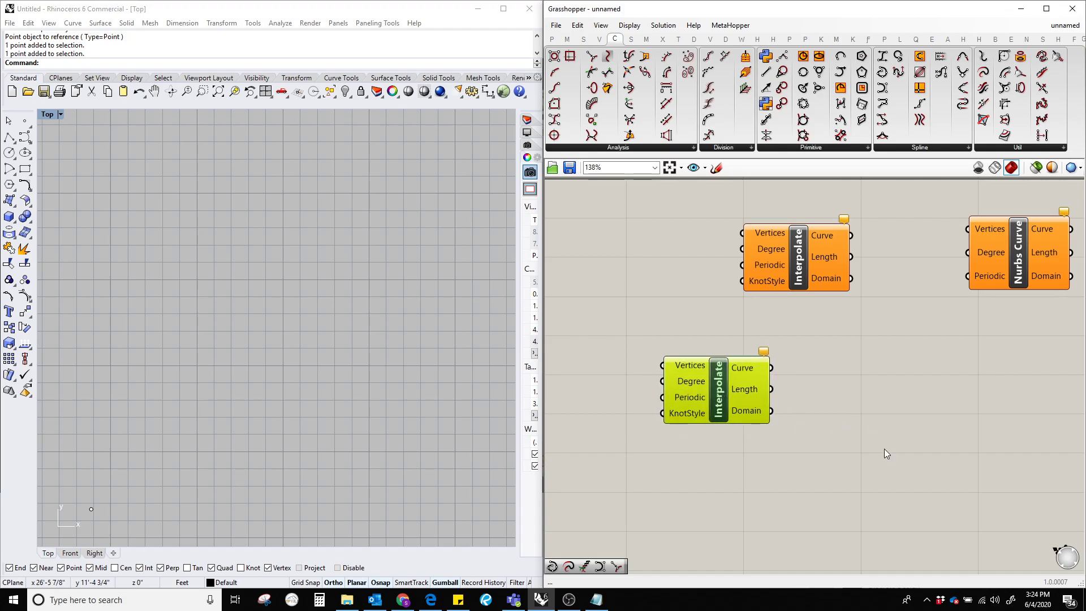
Step: Add another Nurbs Curve component beside the new Interpolate component
right_drag(885, 449, 835, 399)
double_click(817, 345)
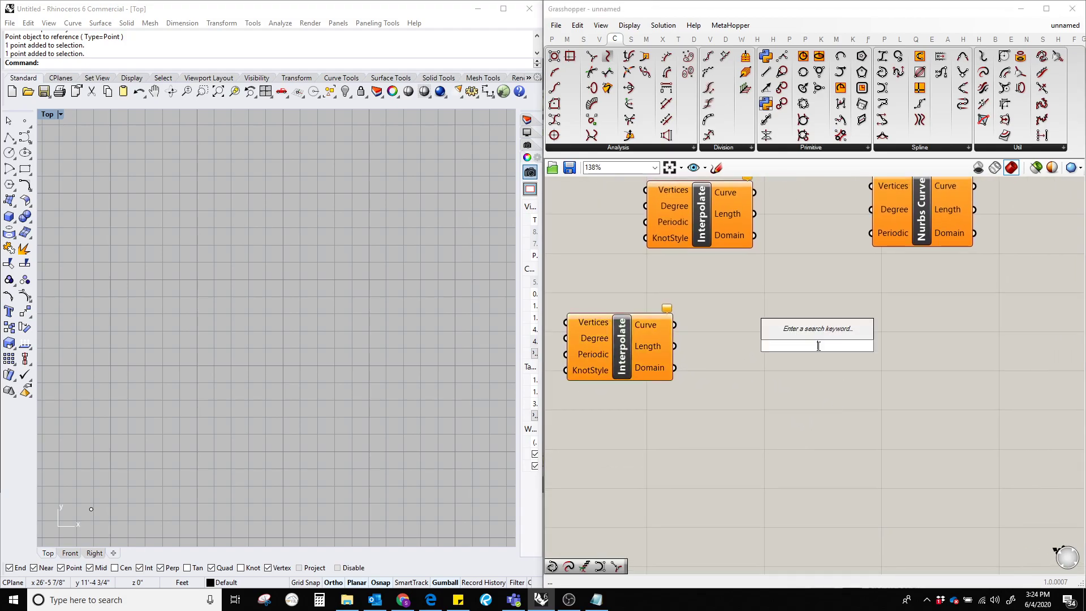
text(nur)
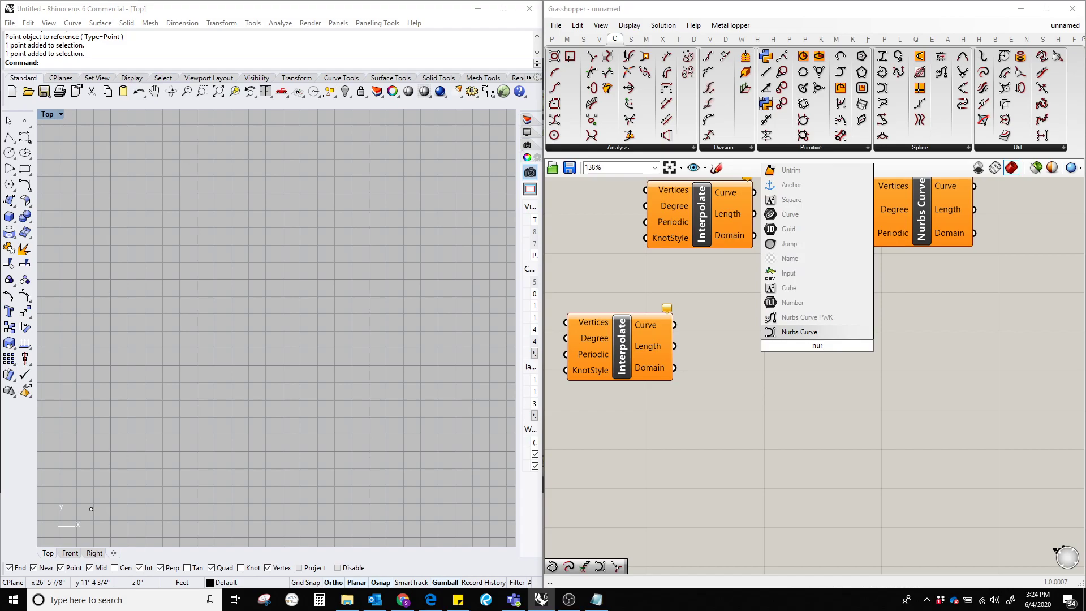
text(bs)
click(833, 332)
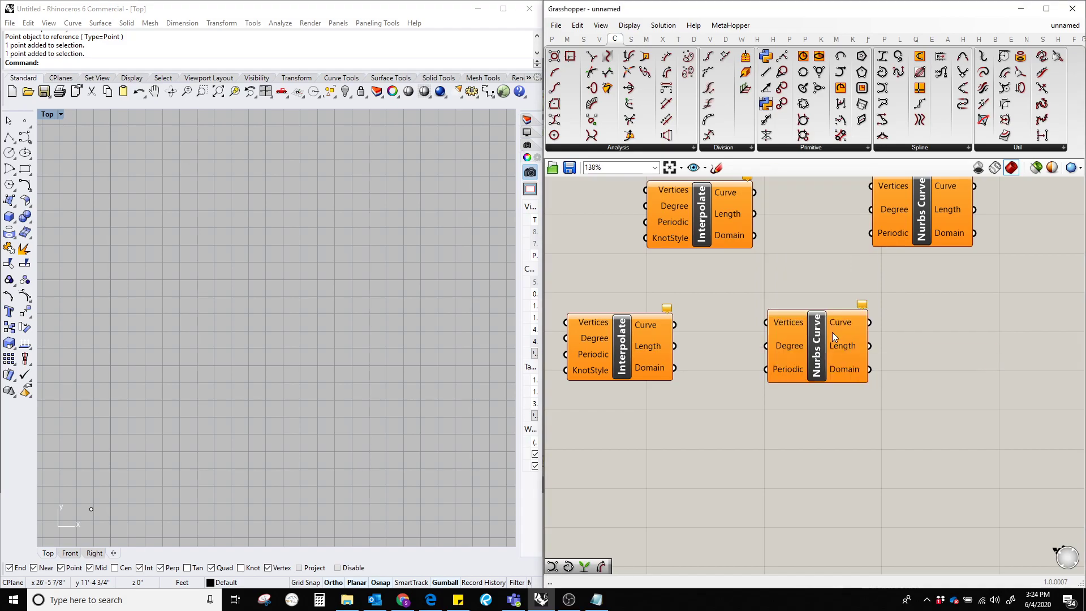
mouse_move(819, 346)
mouse_down()
mouse_move(864, 357)
mouse_move(833, 338)
mouse_up()
Step: Delete the original upper pair of Interpolate and Nurbs Curve components
click(785, 254)
right_drag(785, 254, 801, 313)
drag(1009, 329, 652, 235)
key(Delete)
Step: Arrange the remaining Interpolate and Nurbs Curve components side by side with a wide gap between them
right_drag(798, 445, 927, 399)
drag(756, 369, 771, 271)
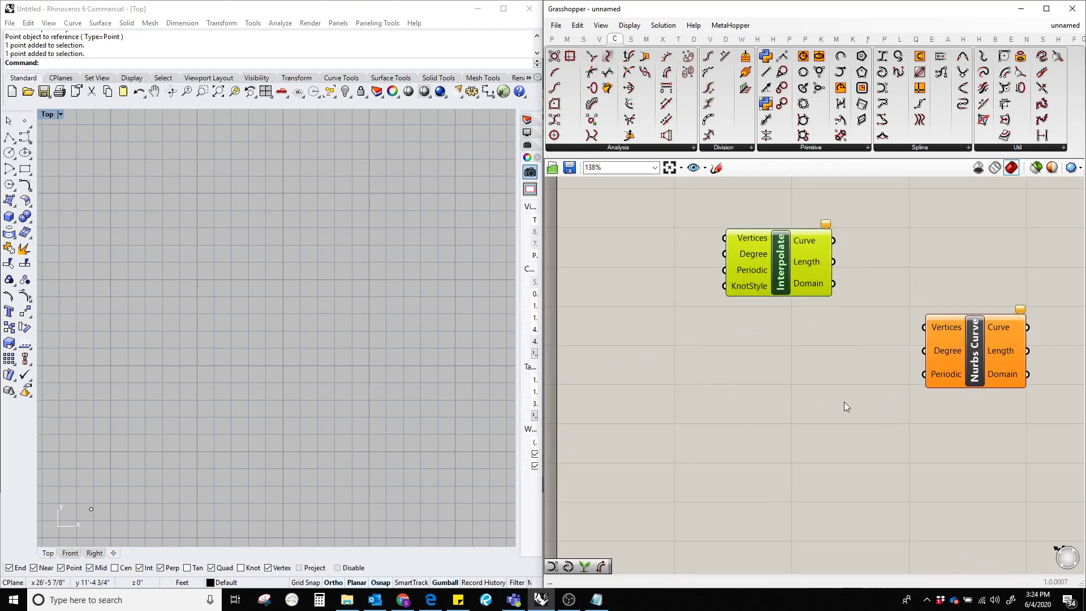
click(842, 408)
right_drag(836, 430, 805, 494)
drag(946, 431, 971, 341)
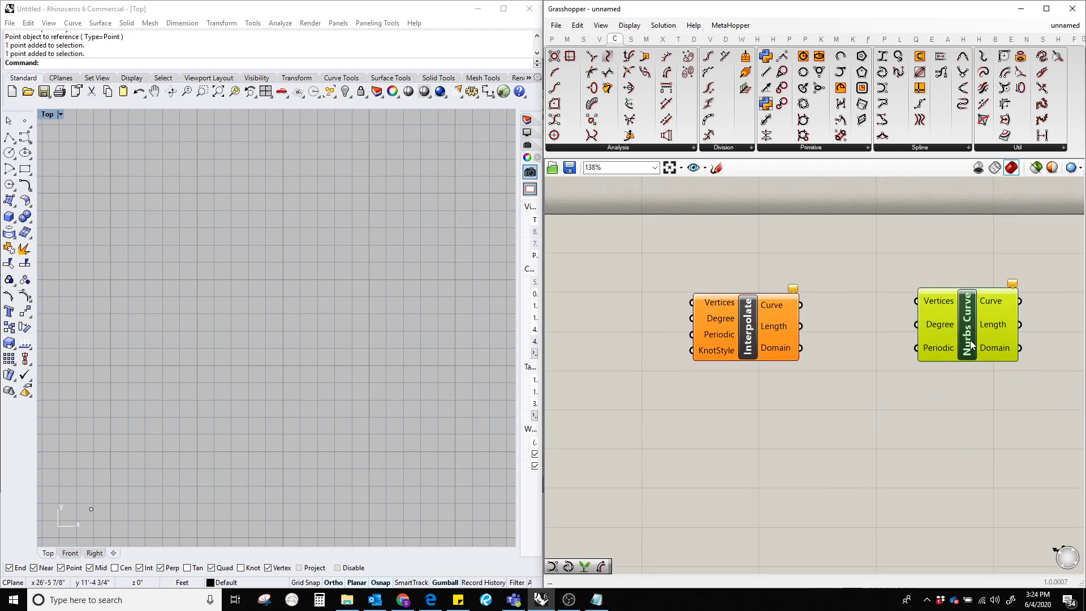
Step: Move the Nurbs Curve component higher and the Interpolate component lower to leave working space around Interpolate
right_drag(752, 479, 826, 472)
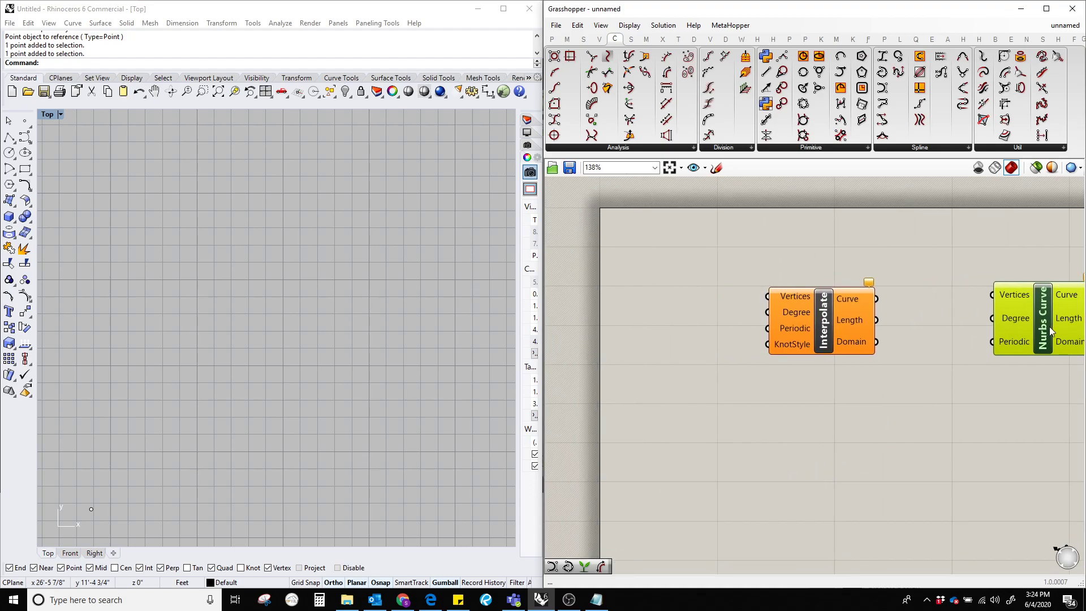
drag(1050, 327, 1027, 252)
click(916, 404)
right_drag(872, 453, 830, 347)
drag(802, 224, 863, 362)
click(807, 446)
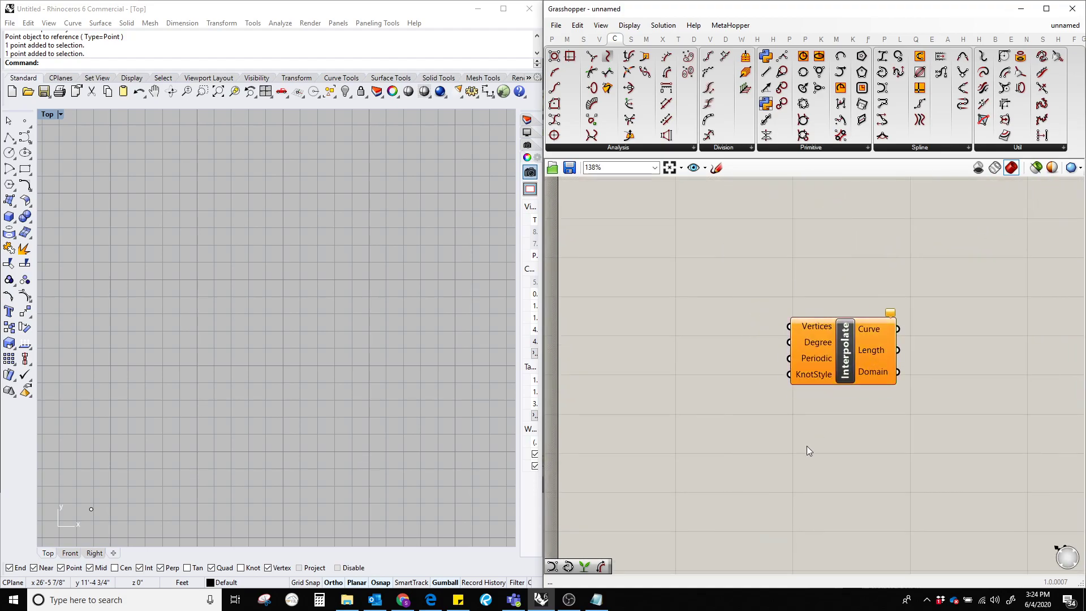
Step: Move the Interpolate component slightly higher on the canvas
scroll(807, 446, up, 1)
right_drag(805, 446, 849, 451)
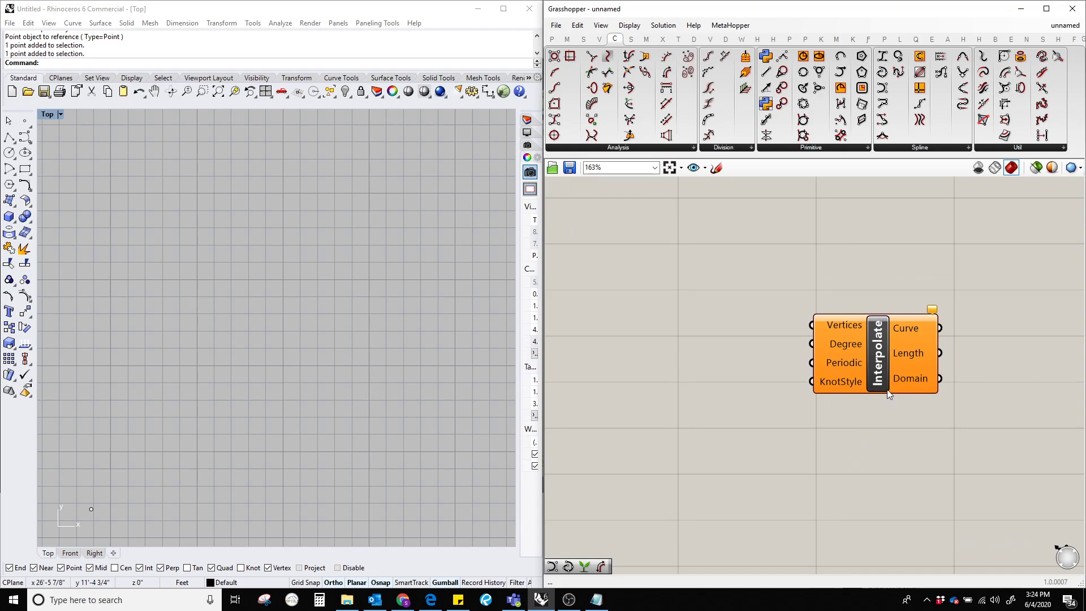
scroll(887, 389, up, 5)
right_drag(849, 376, 800, 385)
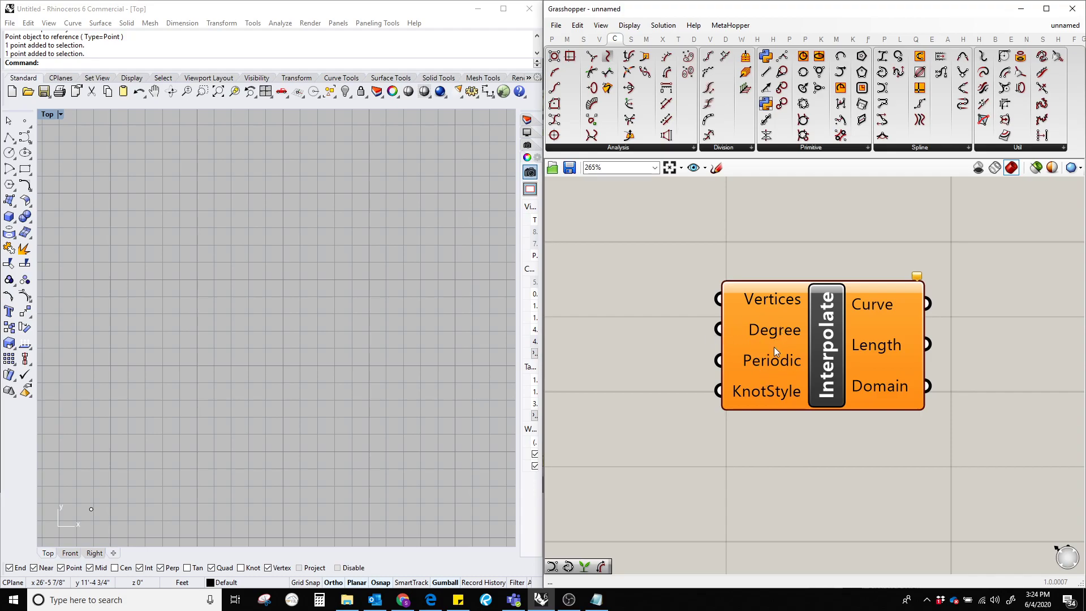
scroll(812, 382, down, 3)
scroll(871, 411, up, 3)
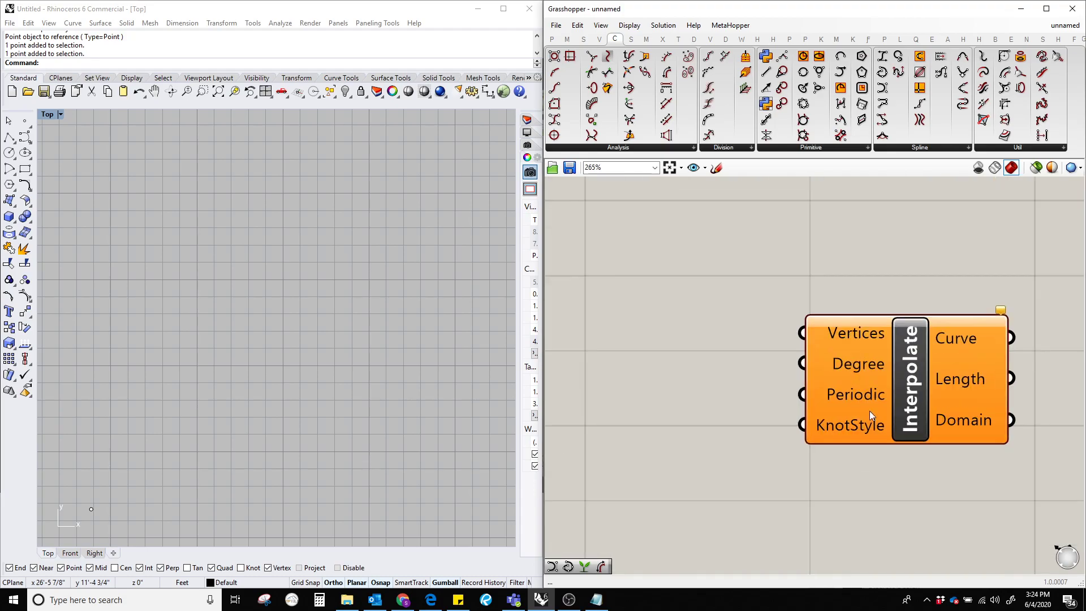
click(942, 367)
drag(941, 368, 910, 324)
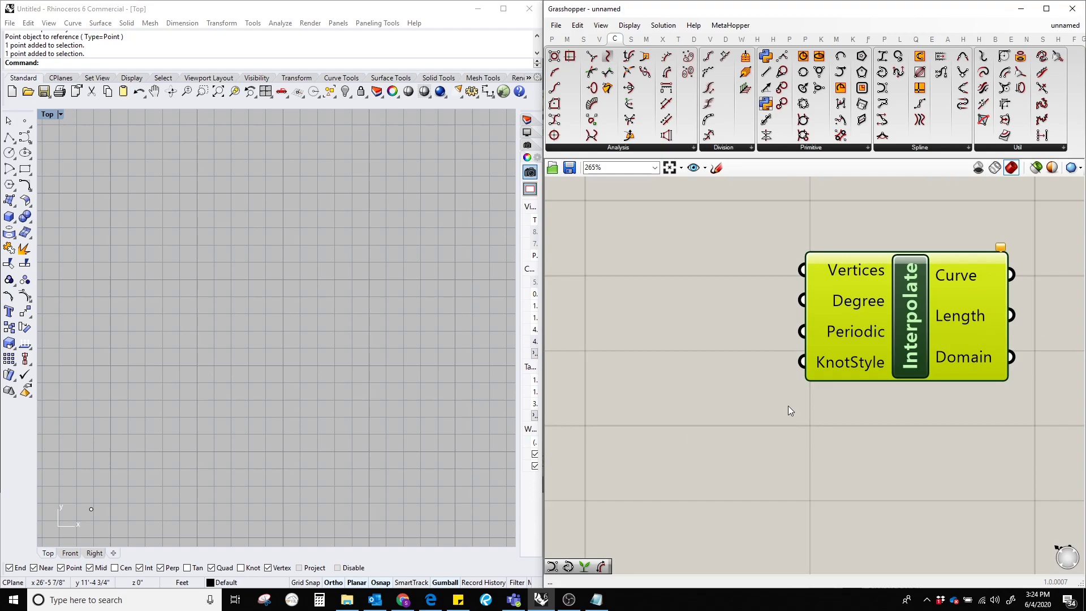
Step: Switch to Rhino and delete the existing point near the origin in the Top viewport
scroll(277, 353, down, 10)
right_drag(306, 365, 222, 335)
scroll(103, 407, up, 6)
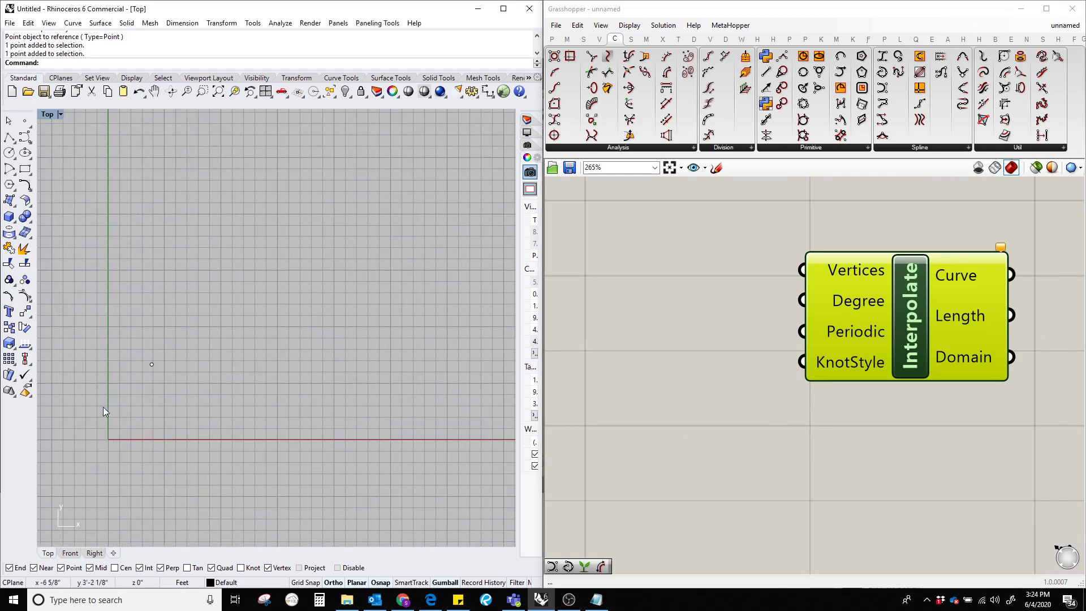
right_drag(103, 407, 159, 427)
drag(196, 361, 263, 422)
key(Delete)
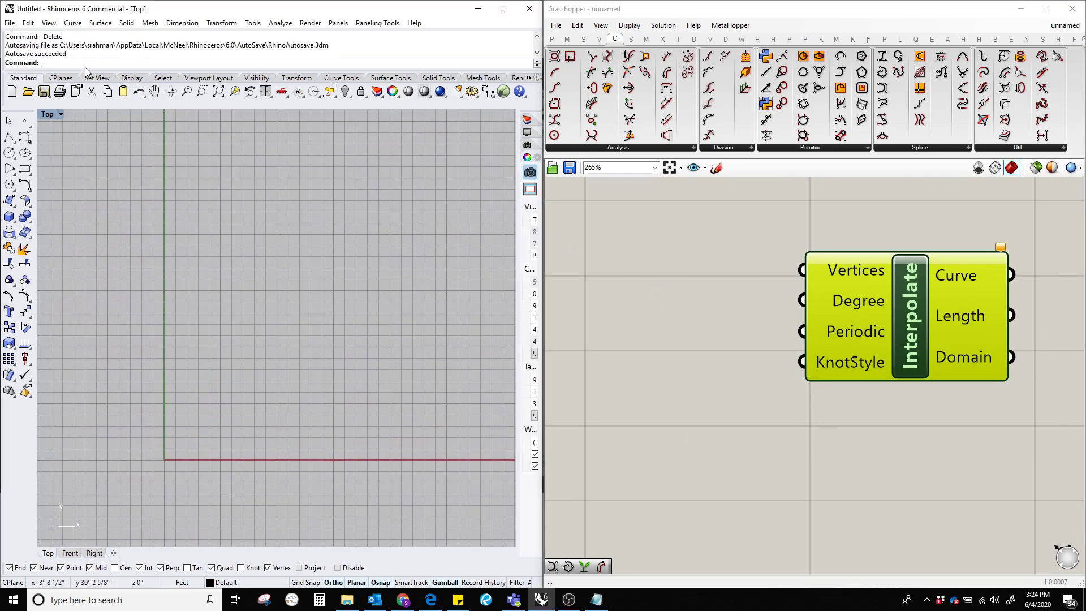
Step: Place ten scattered Point objects across the Top viewport above the X axis, zigzagging from the origin outward along X
click(24, 120)
click(172, 414)
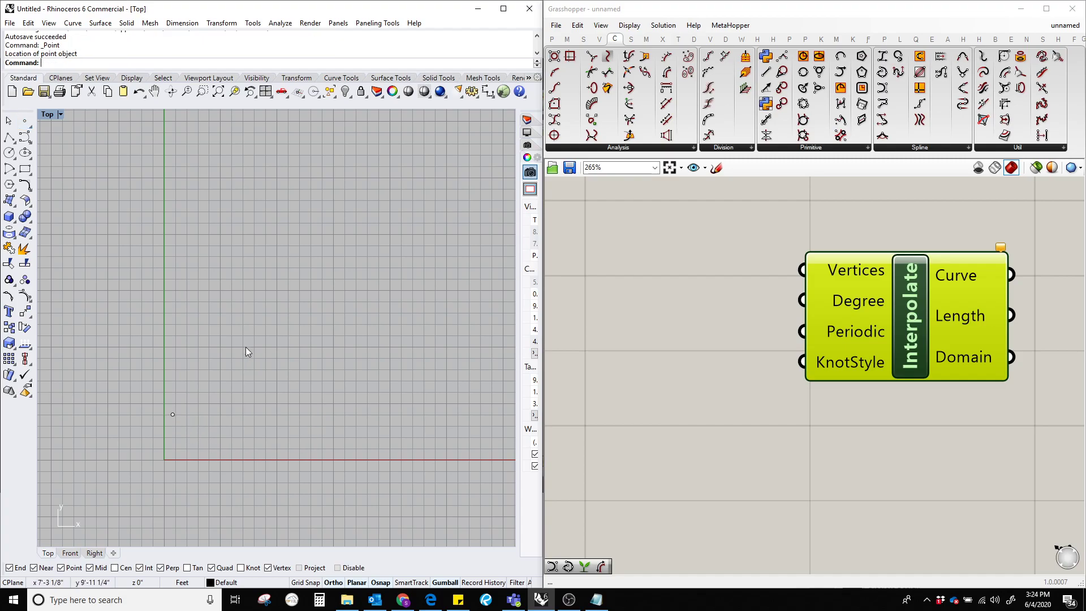
right_click(199, 332)
click(200, 332)
right_click(286, 294)
click(283, 273)
right_click(270, 364)
click(272, 370)
right_click(355, 394)
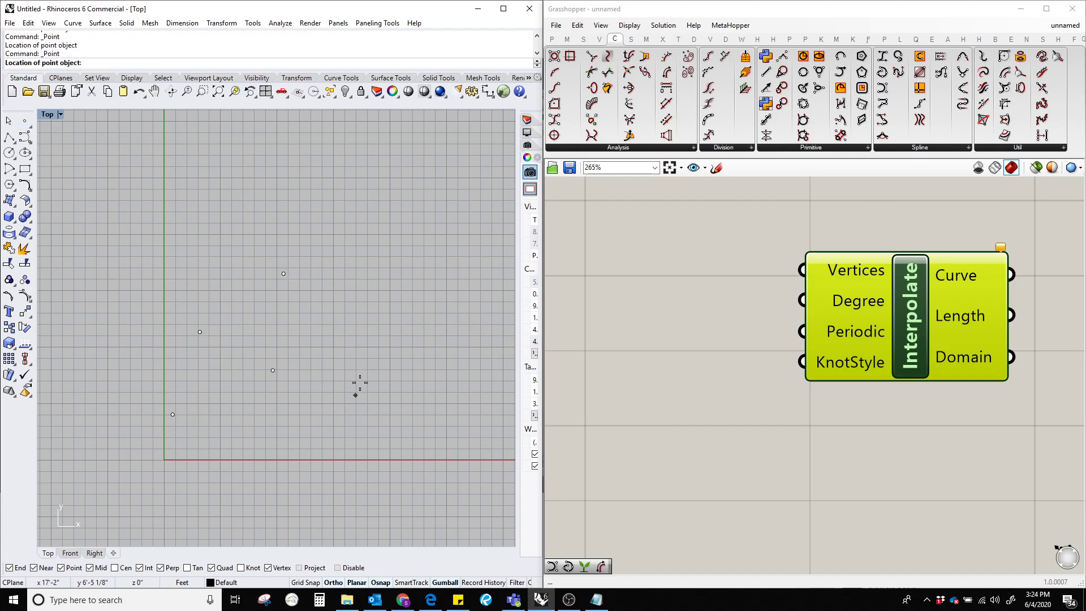
click(367, 367)
key(Return)
click(385, 285)
key(Return)
click(442, 227)
key(Return)
click(468, 384)
key(Return)
click(490, 351)
key(Return)
click(512, 423)
Step: Shift the upper point nearest the Y axis closer to that axis, and move one point near the far end slightly outward along X
right_drag(426, 422, 340, 410)
click(198, 261)
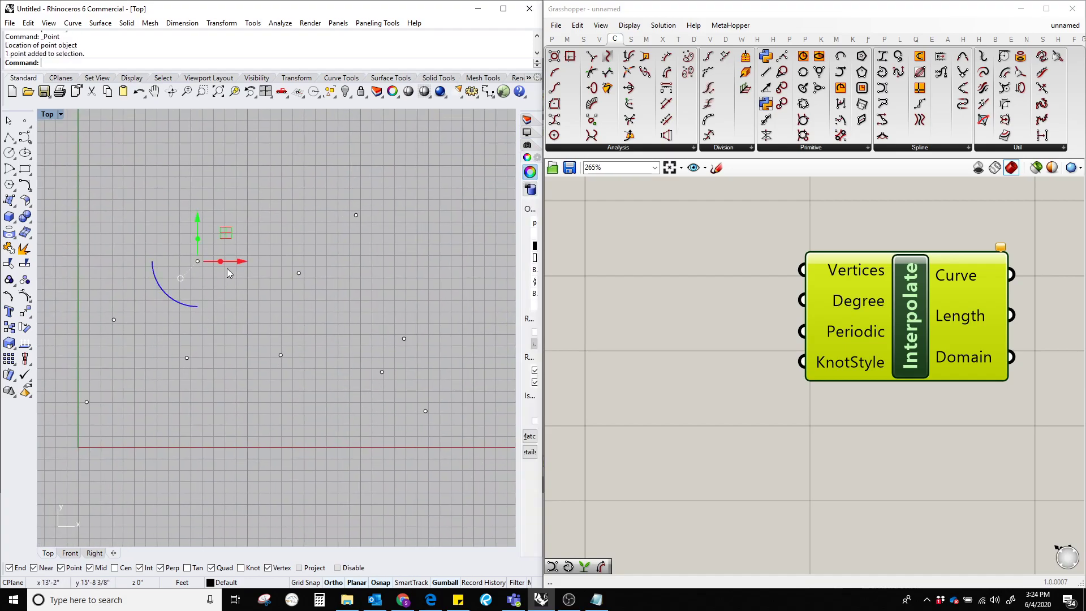
drag(236, 262, 193, 263)
click(232, 493)
right_drag(435, 436, 395, 434)
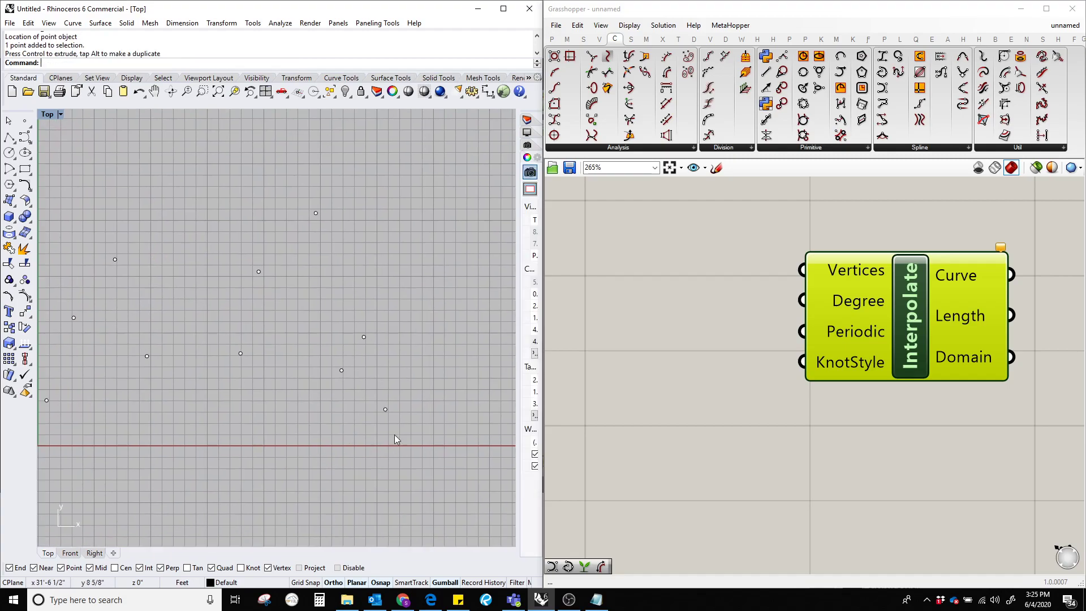
drag(384, 305, 416, 357)
click(305, 484)
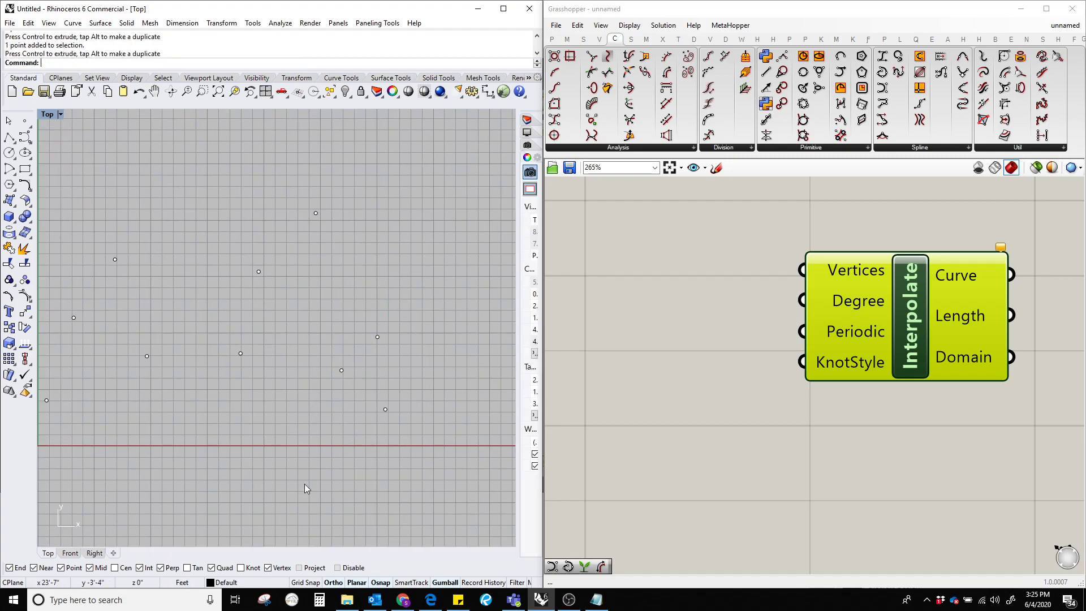
Step: Select all ten points together in the Top viewport, and clear the selection
right_drag(234, 465, 282, 465)
click(760, 433)
right_drag(680, 373, 748, 380)
scroll(744, 383, down, 2)
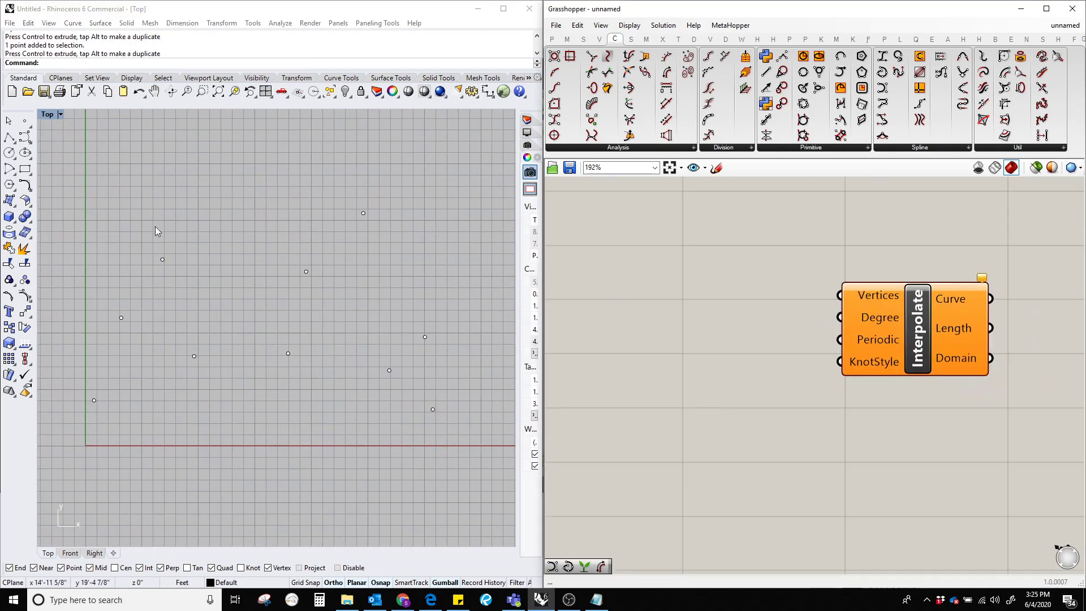
drag(48, 171, 500, 514)
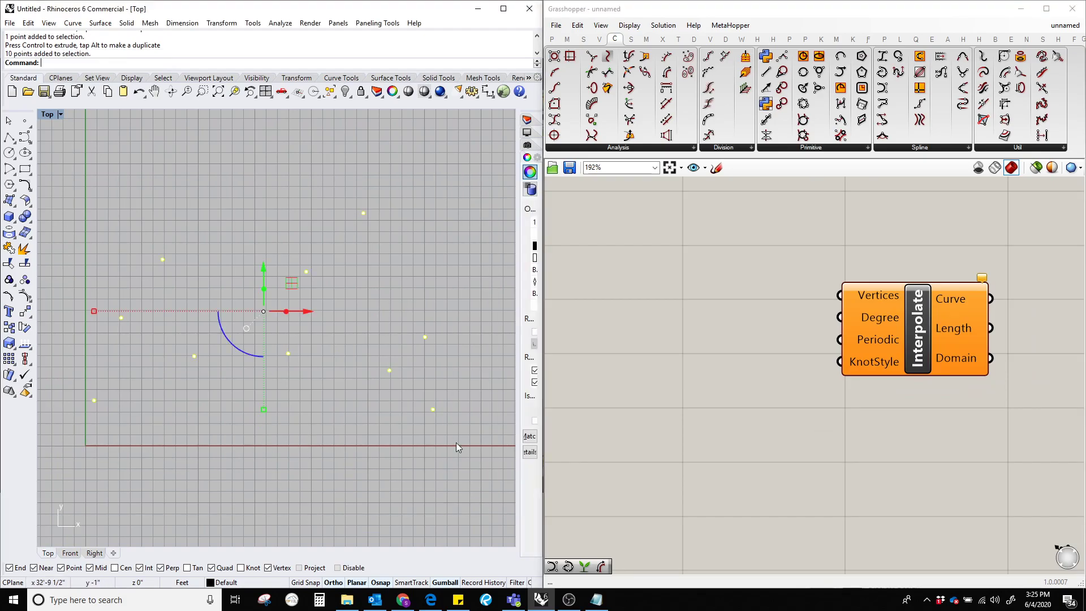
right_drag(670, 361, 745, 408)
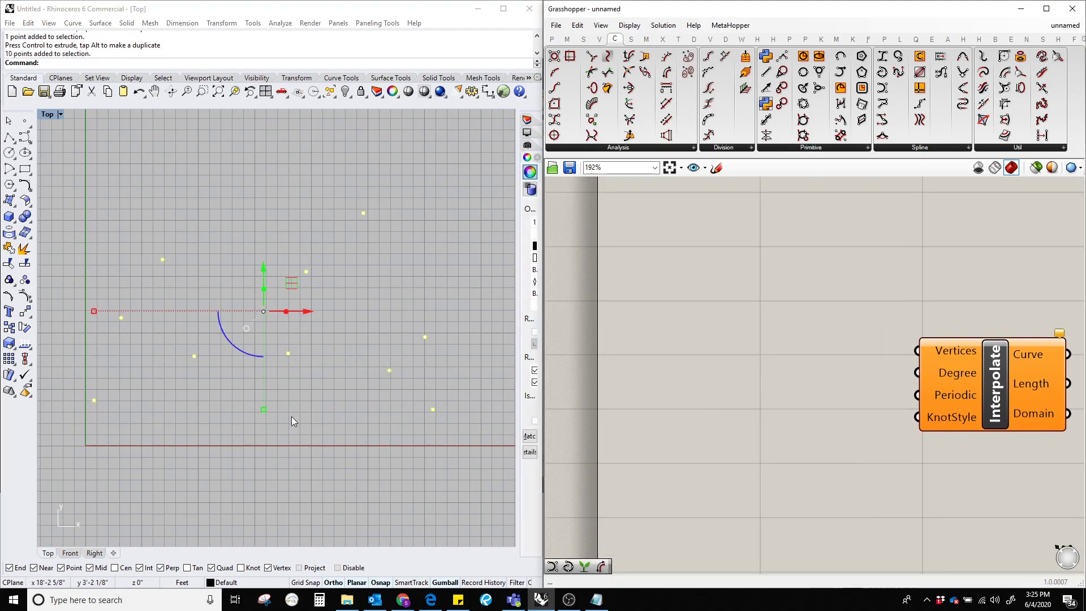
click(355, 500)
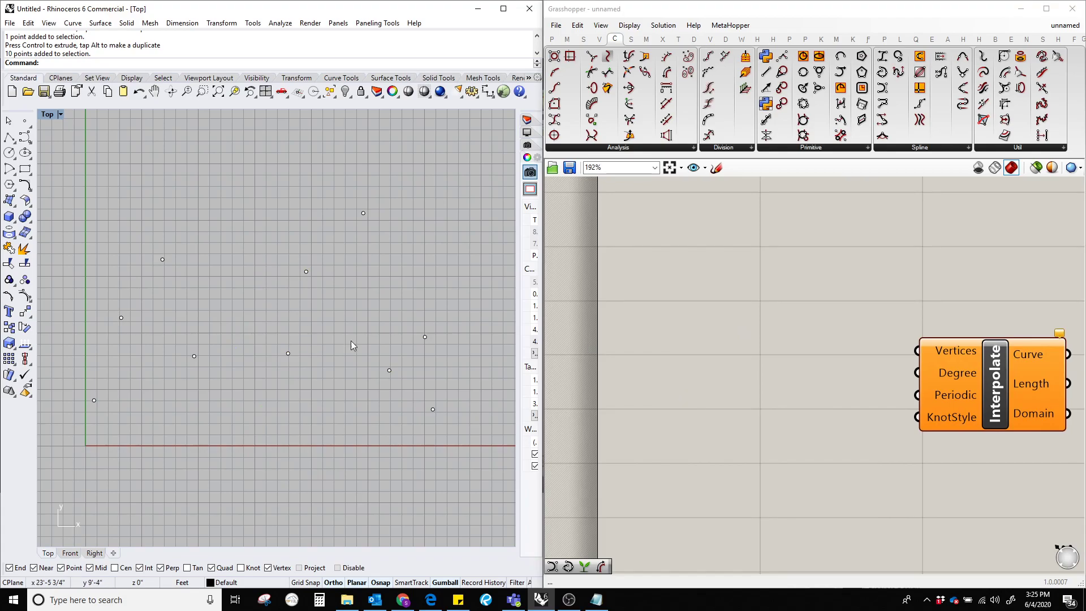
Step: In Grasshopper, add a Point parameter and position it ahead of the Interpolate component's Vertices input
right_click(683, 297)
double_click(824, 356)
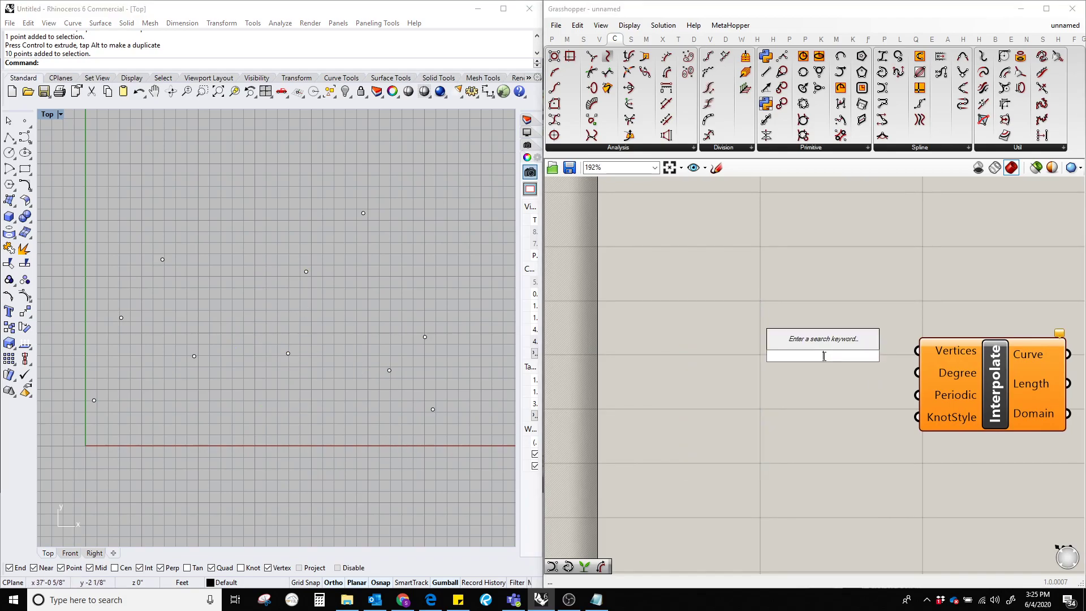
text(point)
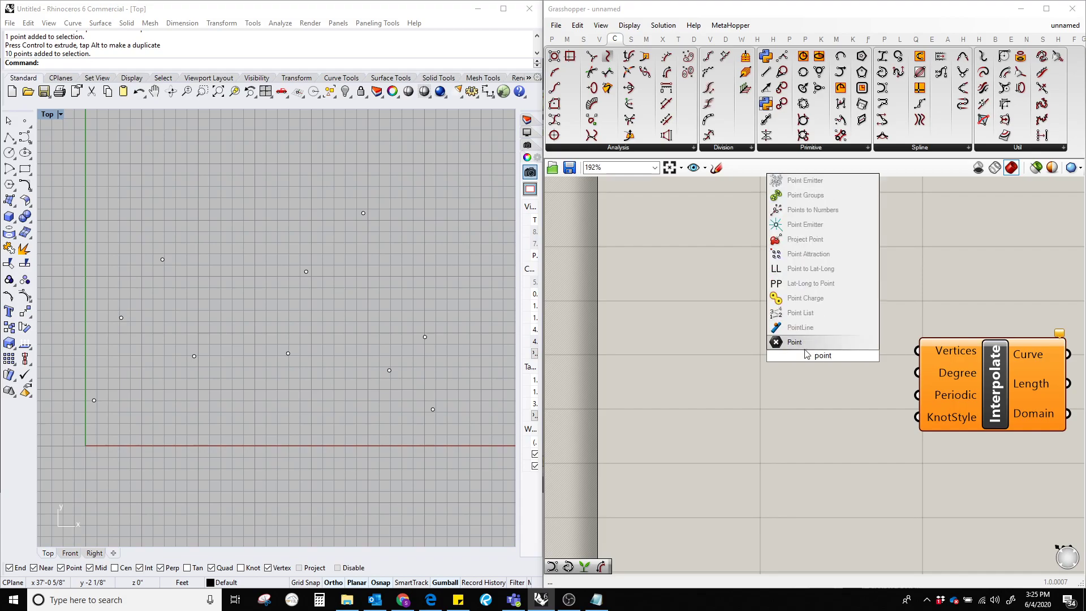
key(Return)
drag(825, 356, 772, 352)
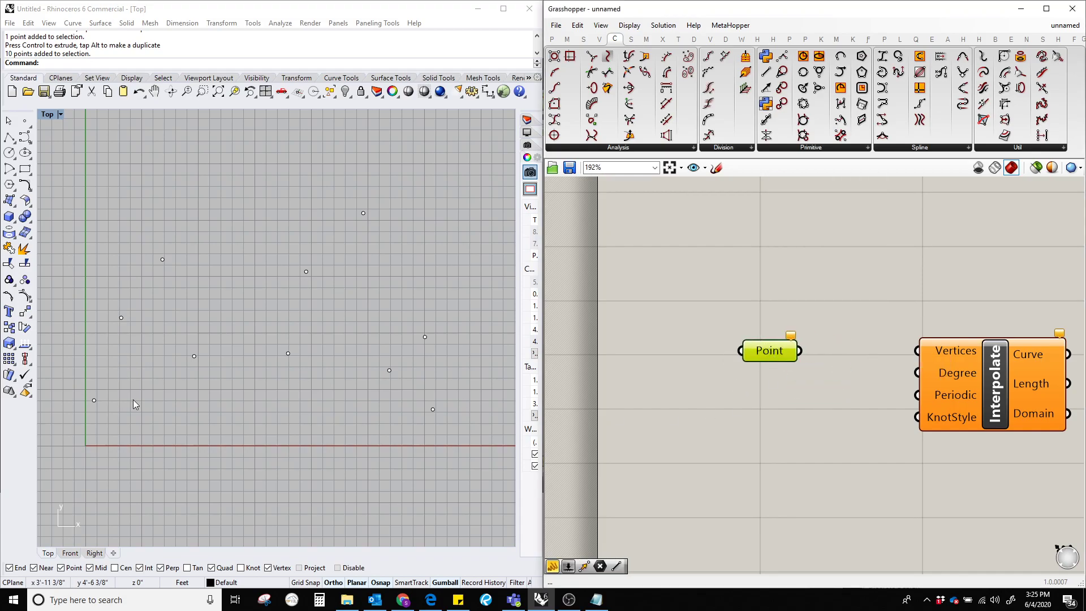
Step: In Rhino, select three points near the origin out of sequence, and clear the selection
drag(81, 384, 148, 457)
shift+drag(232, 402, 238, 414)
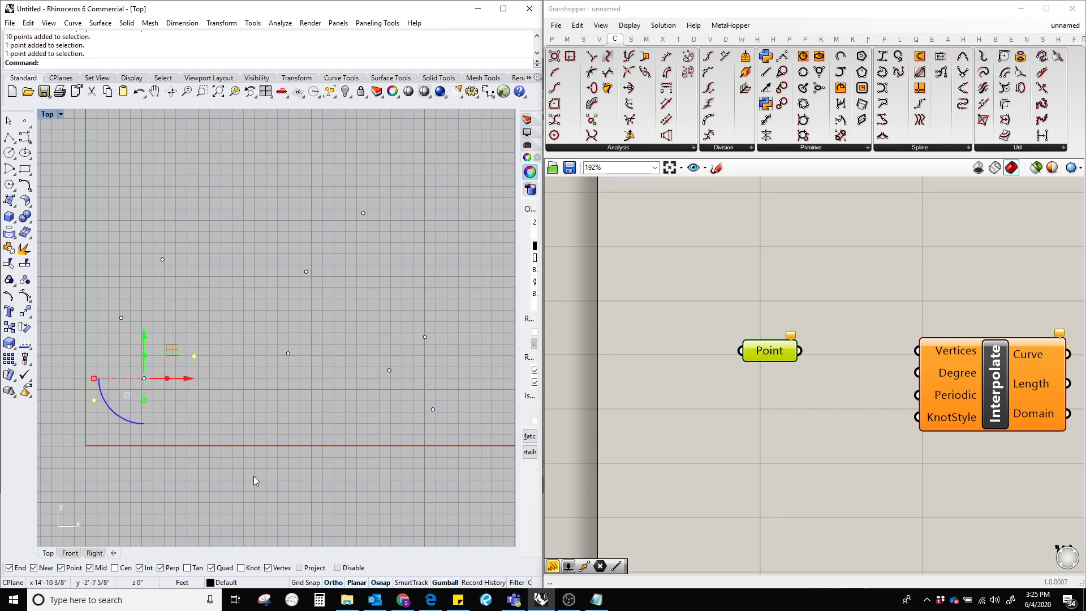
shift+drag(99, 301, 151, 340)
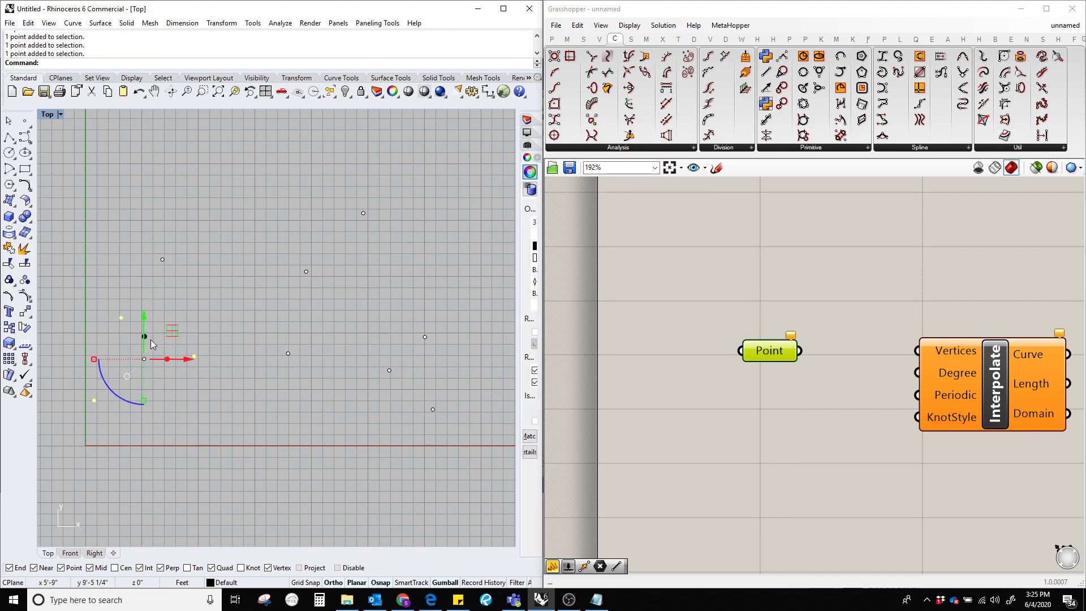
click(192, 518)
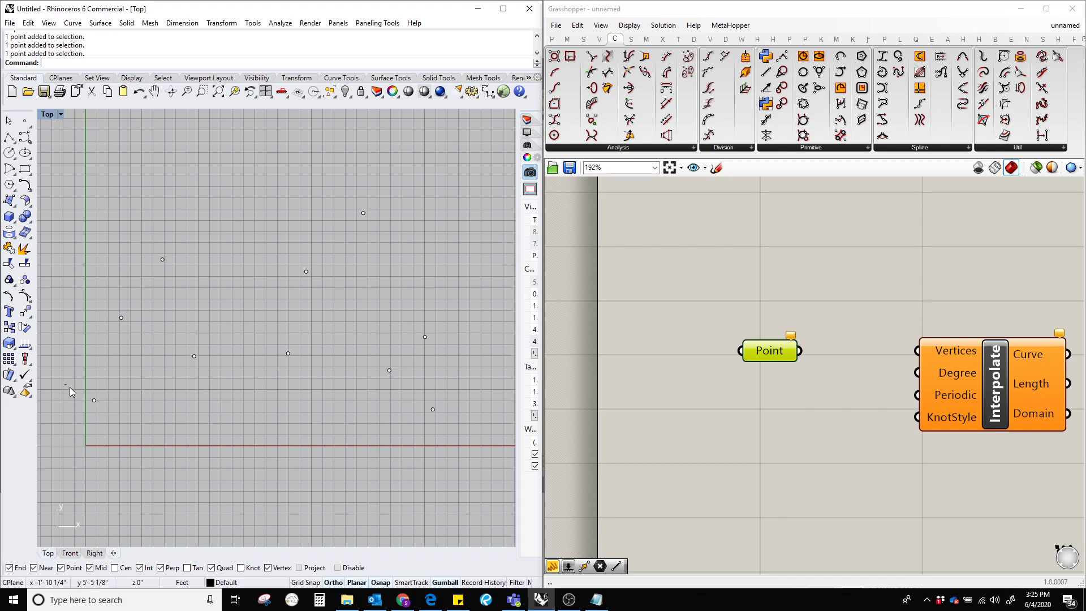
Step: In Rhino's Top viewport, add the three points nearest the Y axis to the selection one by one in order, and clear the selection
drag(69, 387, 136, 405)
shift+drag(119, 315, 138, 336)
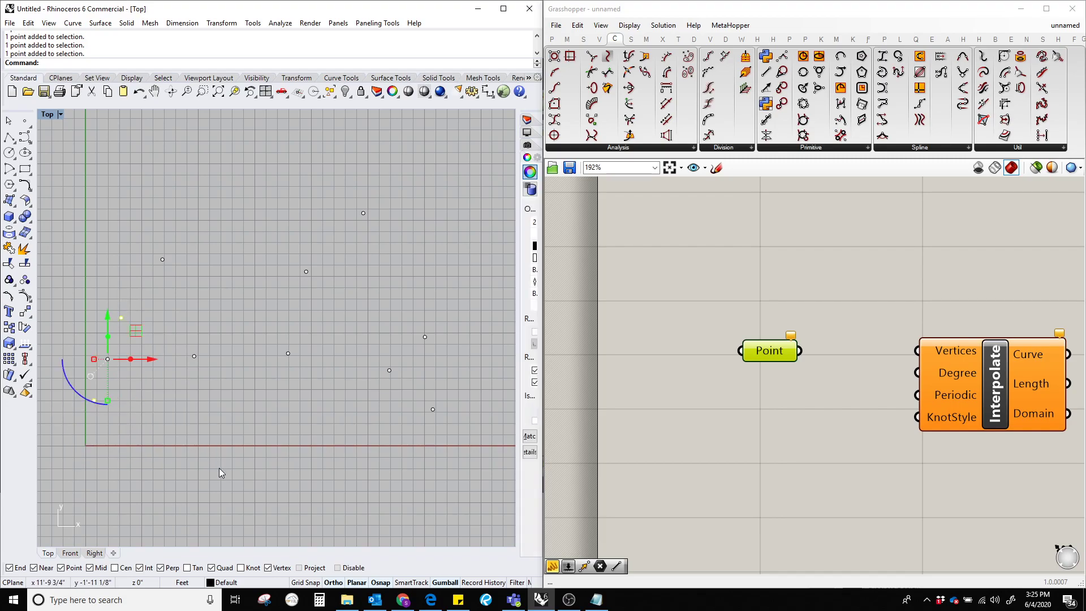
shift+drag(152, 229, 176, 271)
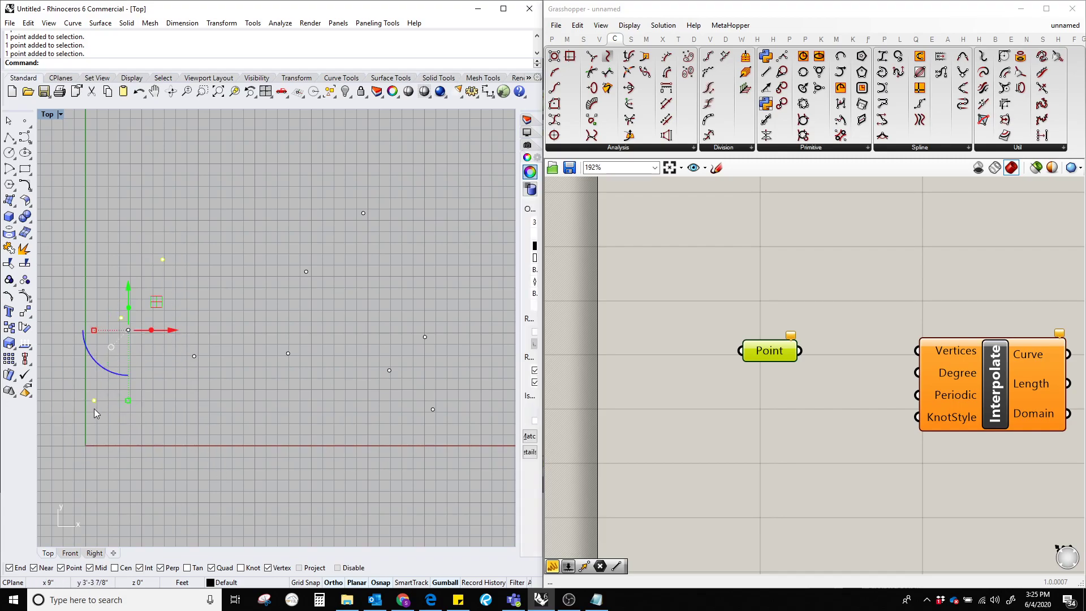
click(219, 444)
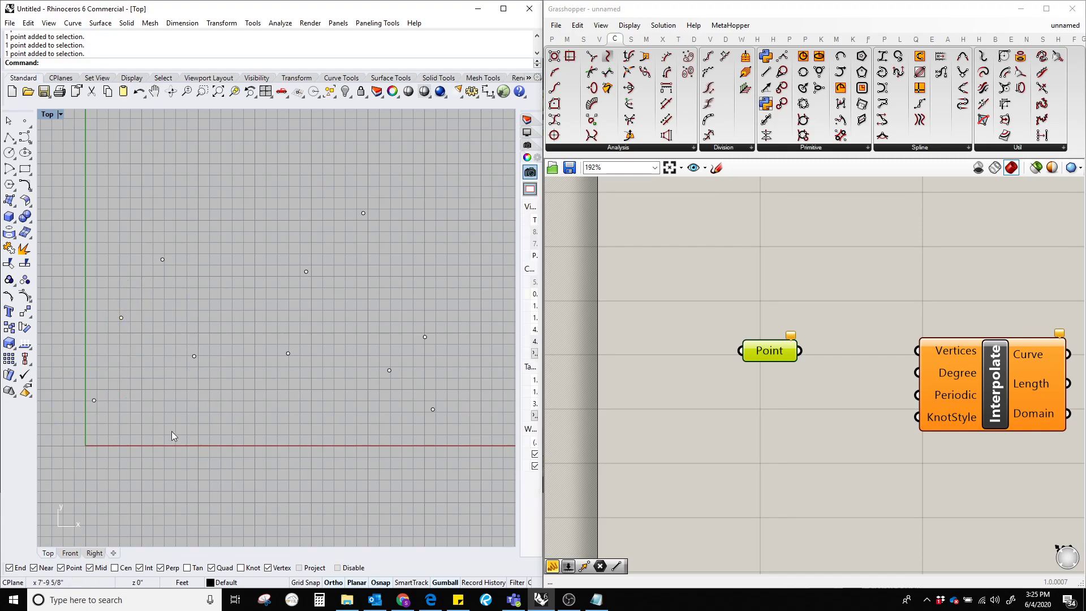
scroll(172, 431, up, 4)
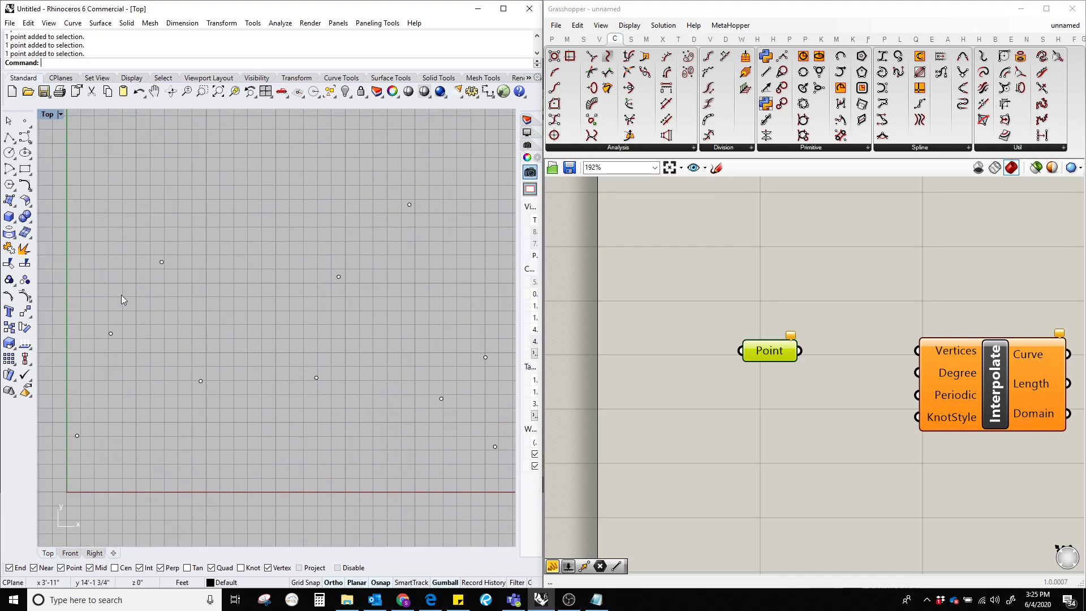
scroll(122, 334, down, 3)
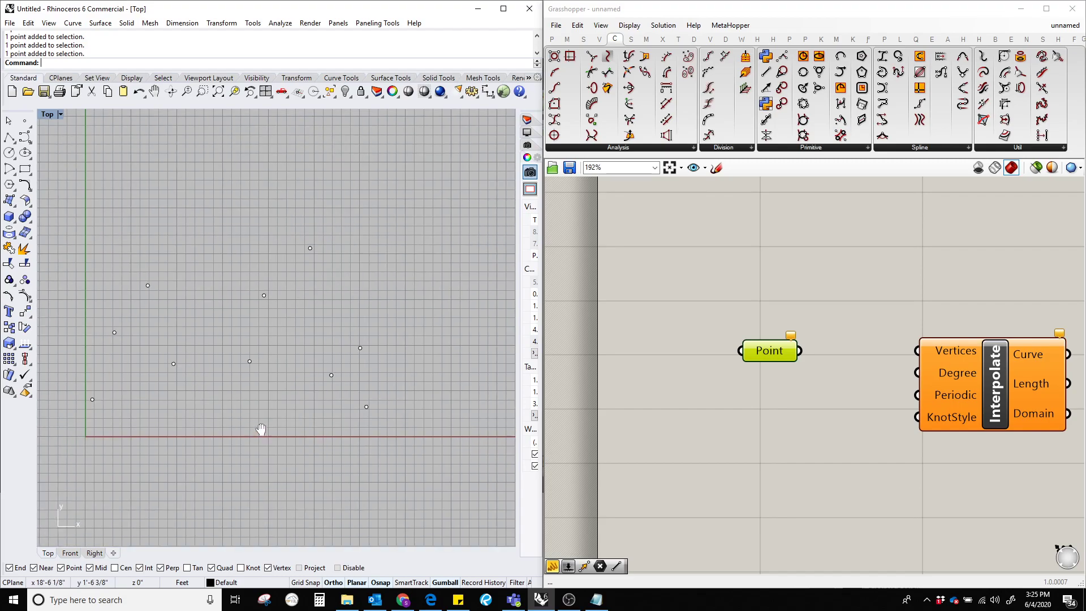
Step: Move Grasshopper's Point parameter farther from Interpolate and reference multiple Rhino points in it, picking all ten in order away from the origin
drag(778, 360, 723, 347)
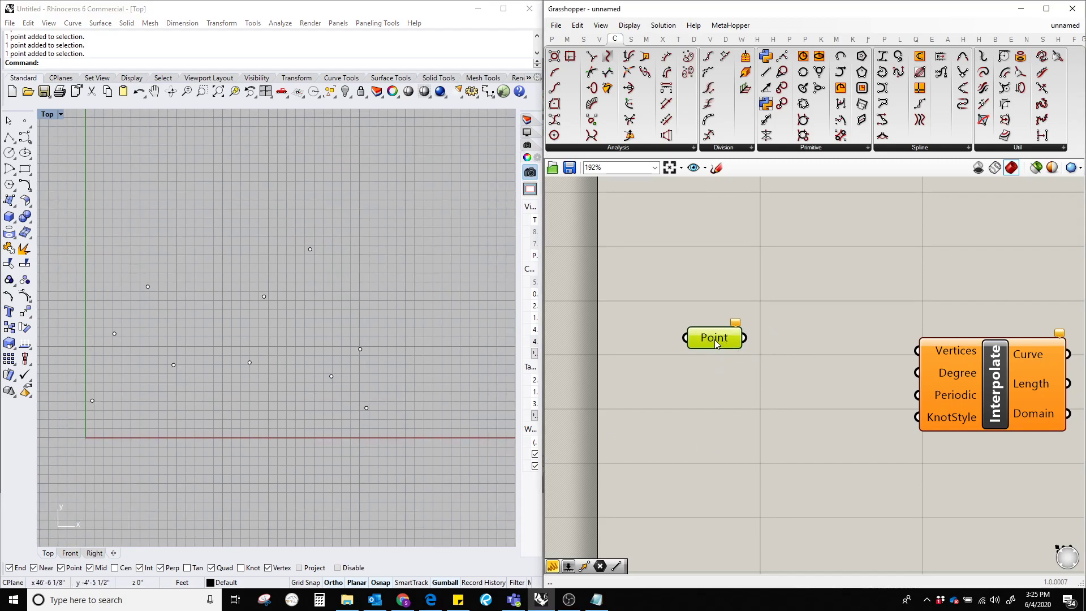
right_click(716, 342)
click(764, 511)
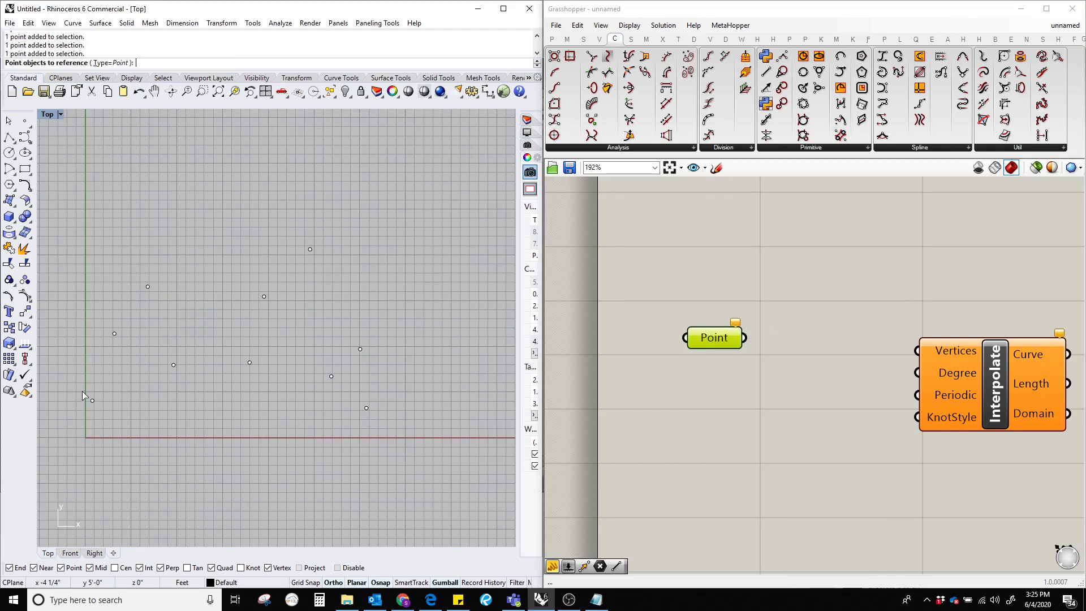
drag(83, 386, 141, 439)
drag(104, 321, 134, 357)
drag(132, 266, 172, 318)
drag(157, 355, 213, 396)
drag(238, 343, 273, 384)
drag(246, 278, 285, 319)
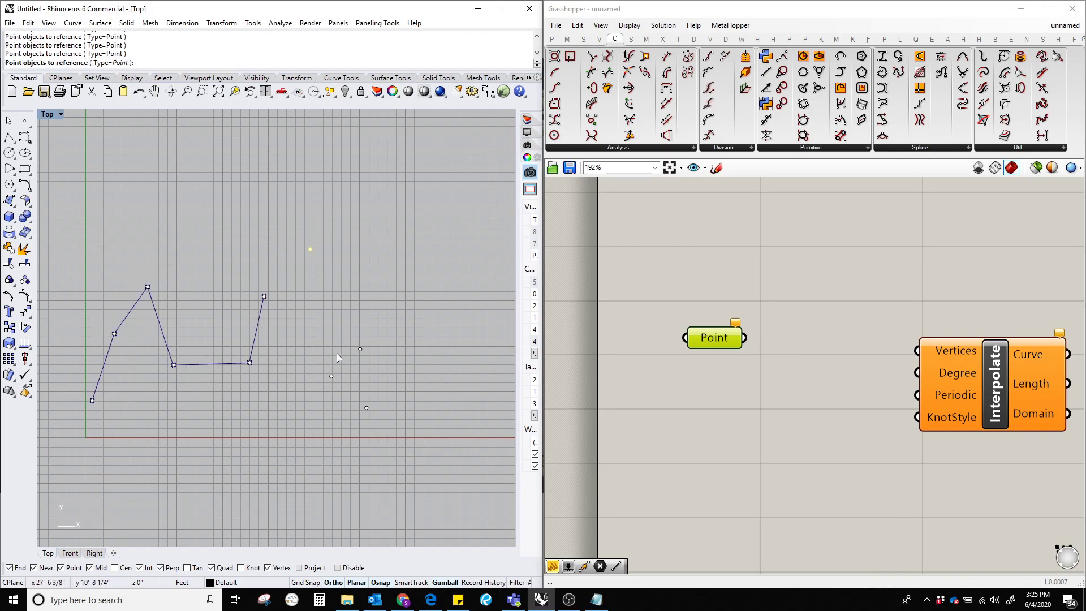
drag(316, 360, 358, 409)
drag(353, 333, 385, 444)
key(Return)
Step: Align the Point parameter with Interpolate's Vertices input and connect it to that input
drag(737, 335, 766, 341)
right_drag(265, 462, 282, 399)
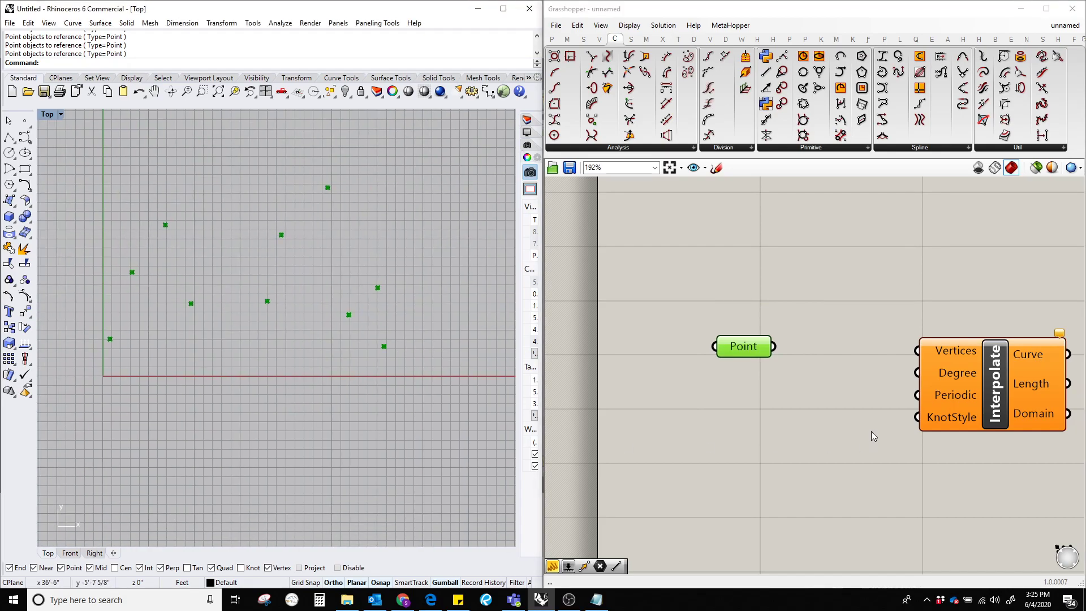
drag(919, 351, 744, 351)
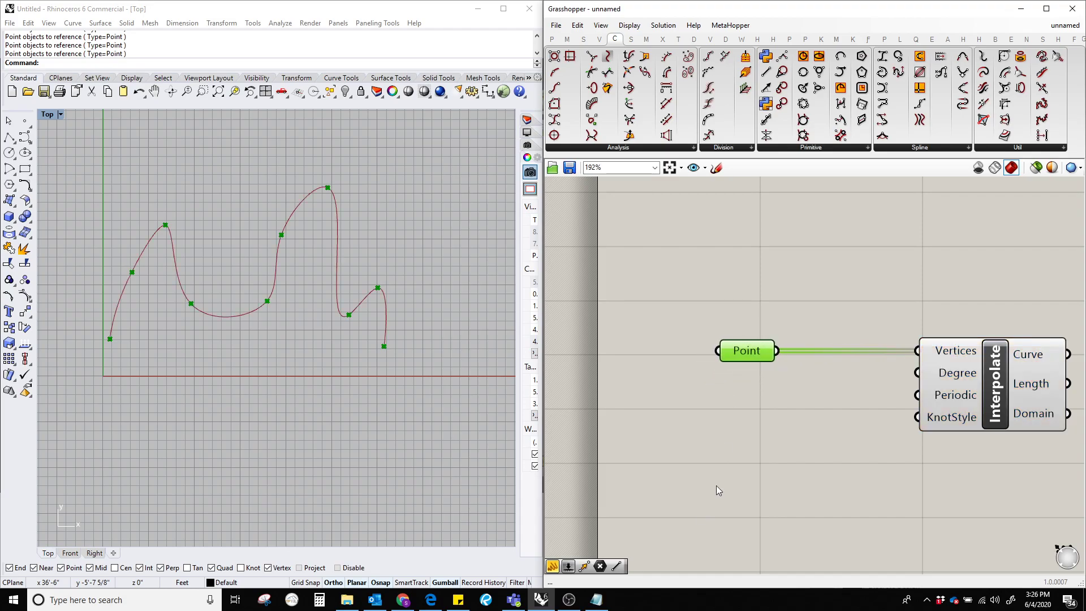
right_drag(802, 399, 756, 409)
Step: Examine in the Top viewport how the interpolated curve passes through the referenced points along its whole length
click(174, 348)
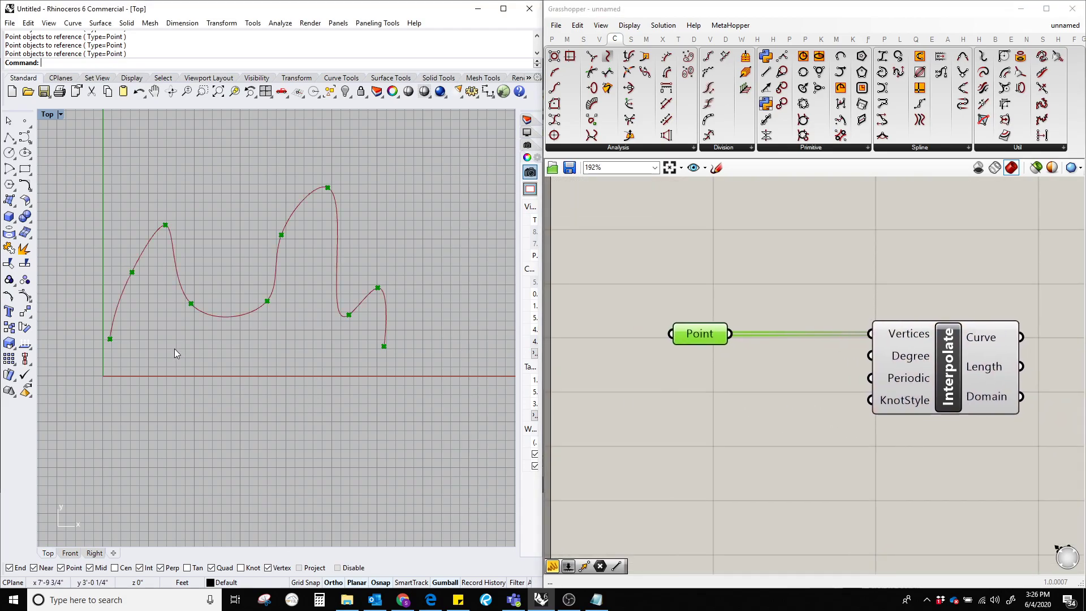
scroll(175, 351, up, 5)
scroll(253, 288, down, 4)
scroll(260, 364, up, 2)
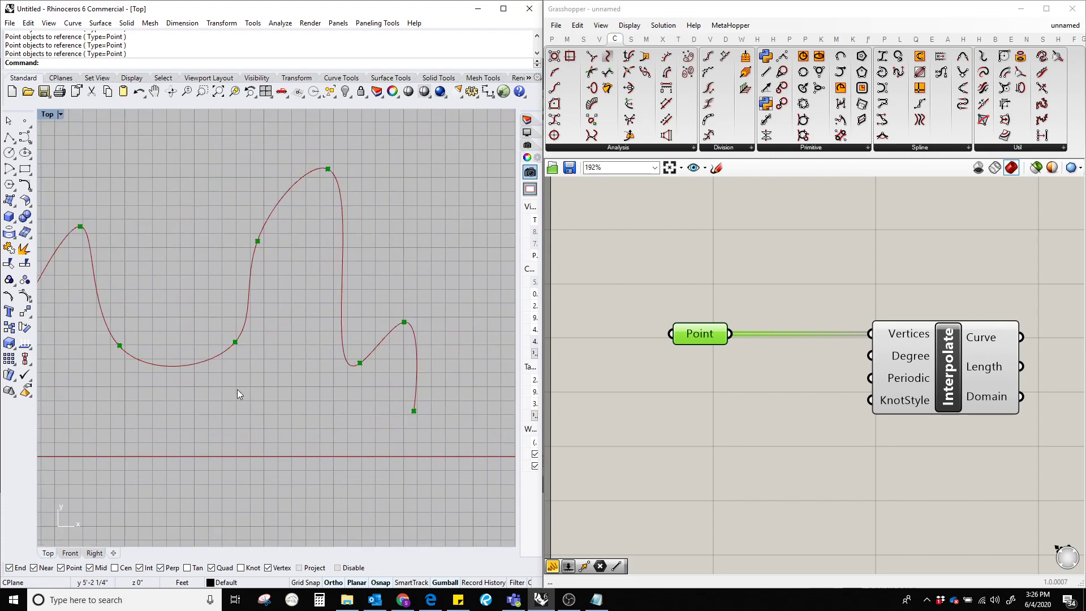
right_drag(170, 377, 318, 375)
right_drag(389, 392, 295, 379)
click(709, 428)
right_drag(105, 308, 197, 402)
scroll(191, 323, up, 4)
right_drag(362, 392, 270, 381)
scroll(270, 380, down, 4)
right_drag(365, 413, 300, 371)
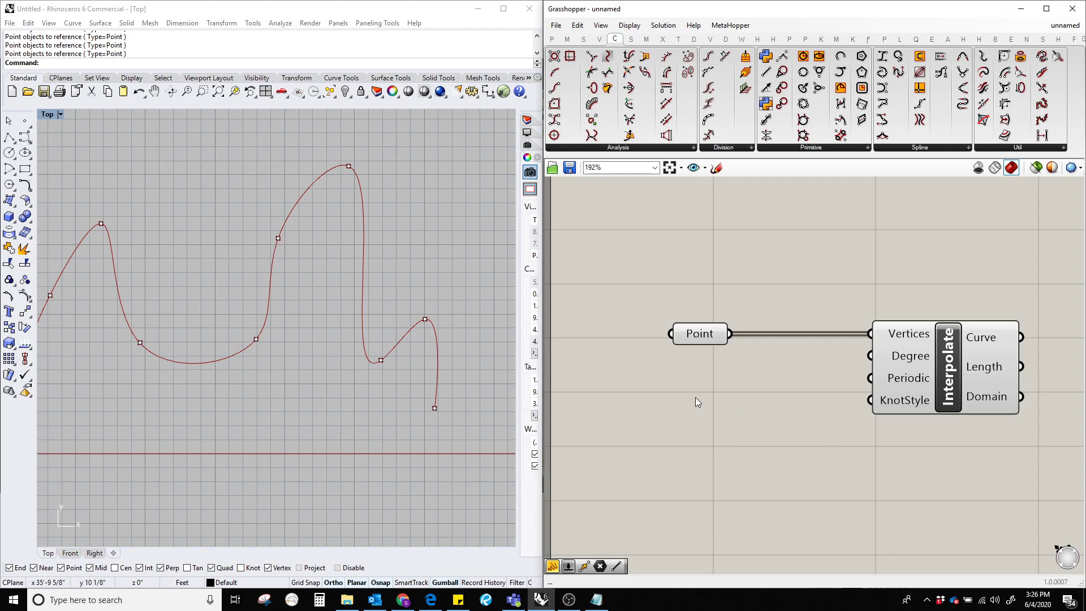
Step: Add a number slider with the value 3 below the Point parameter and lower it to 0
double_click(699, 426)
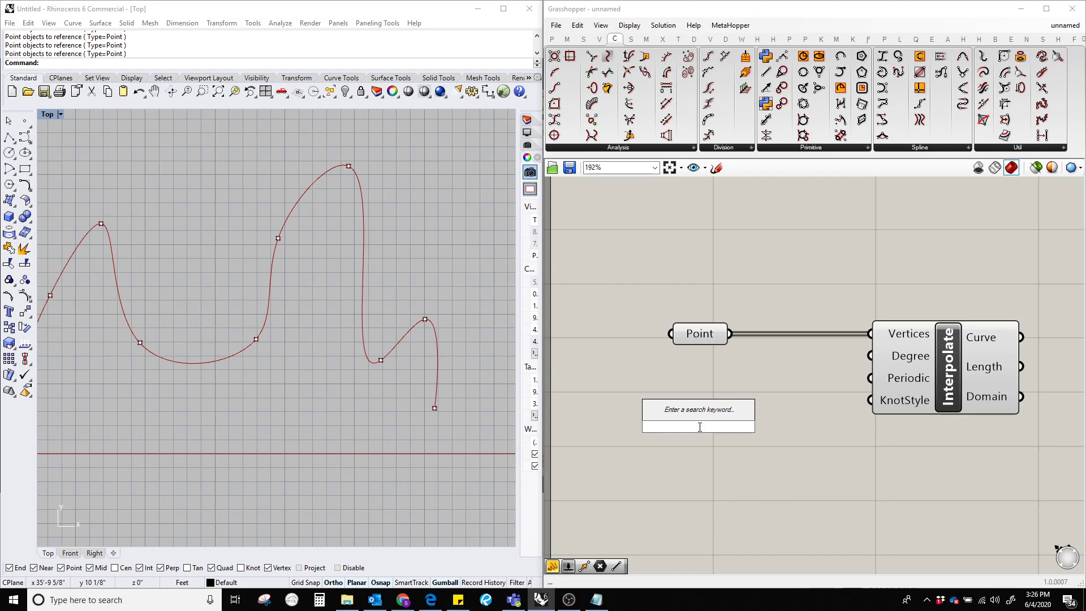
text(3)
key(Return)
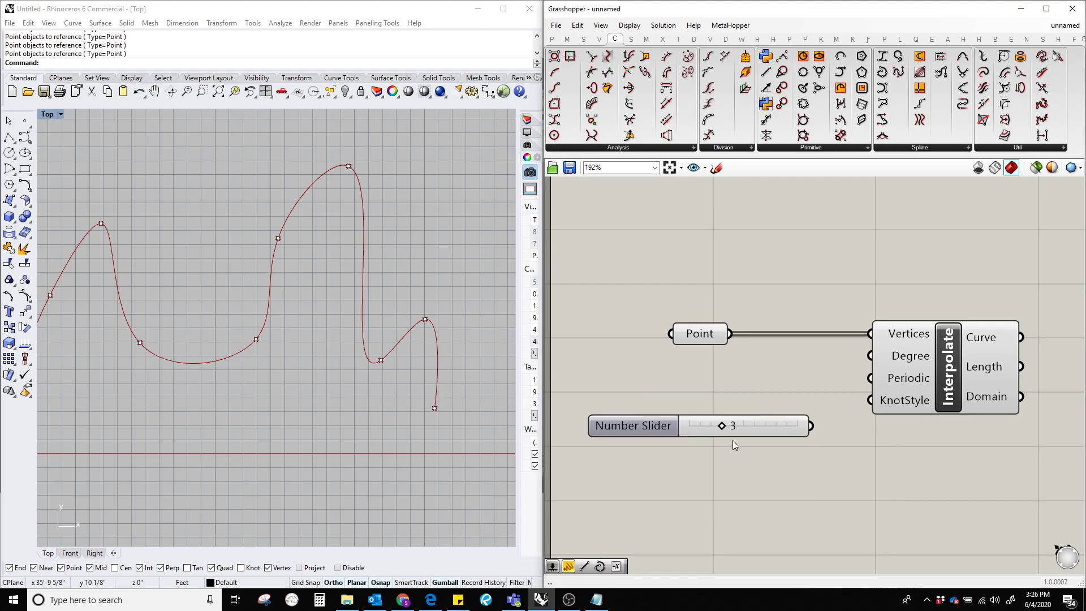
scroll(734, 440, up, 3)
drag(832, 424, 649, 426)
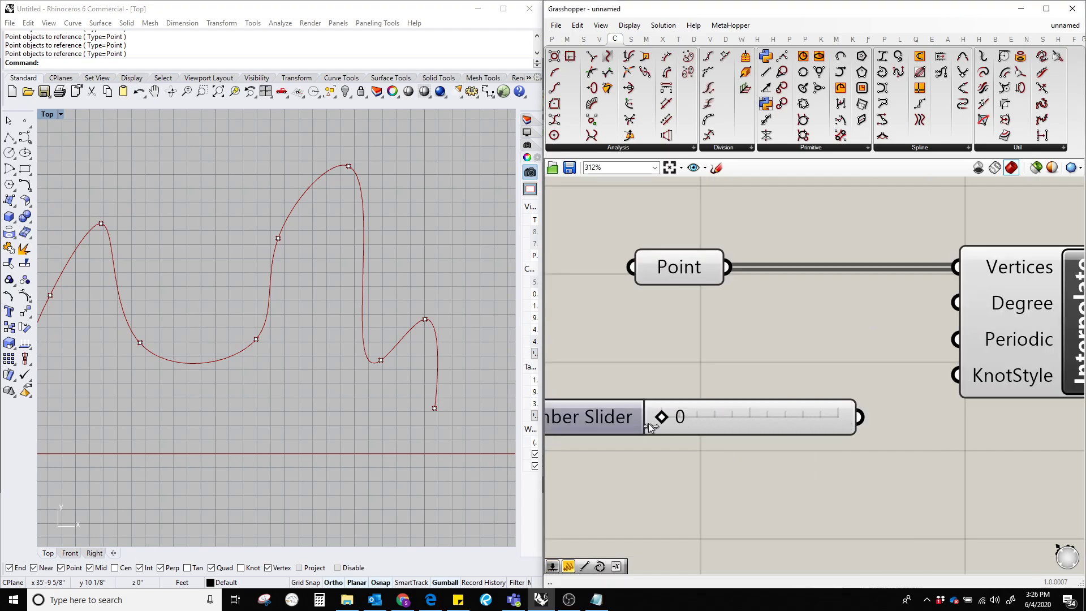
Step: Connect the slider to Interpolate's Degree input, and line the slider up with that input, moving Interpolate slightly away from it
drag(956, 303, 860, 417)
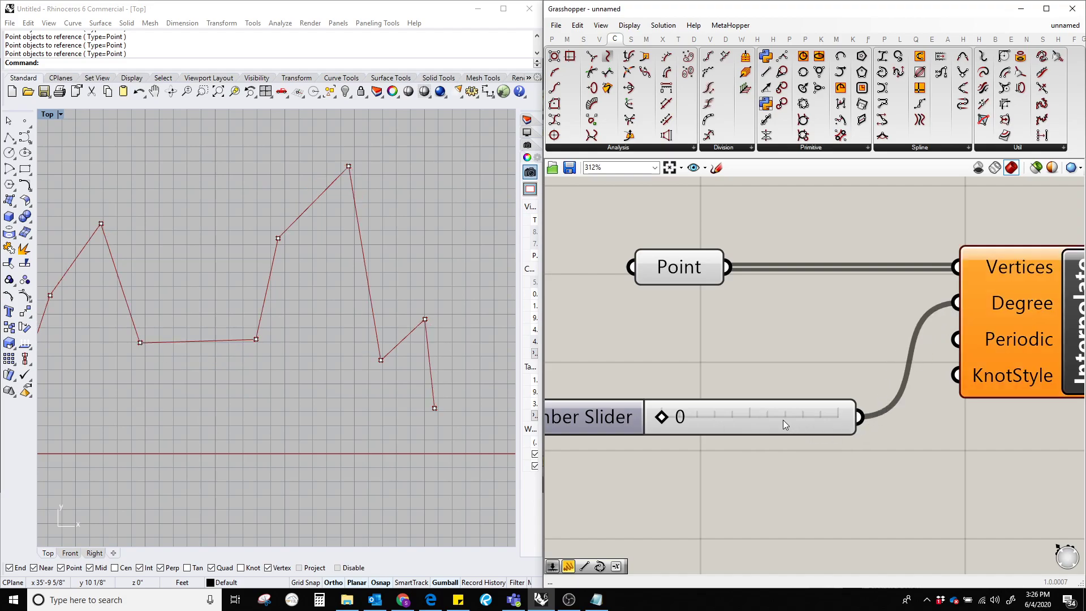
drag(784, 420, 857, 304)
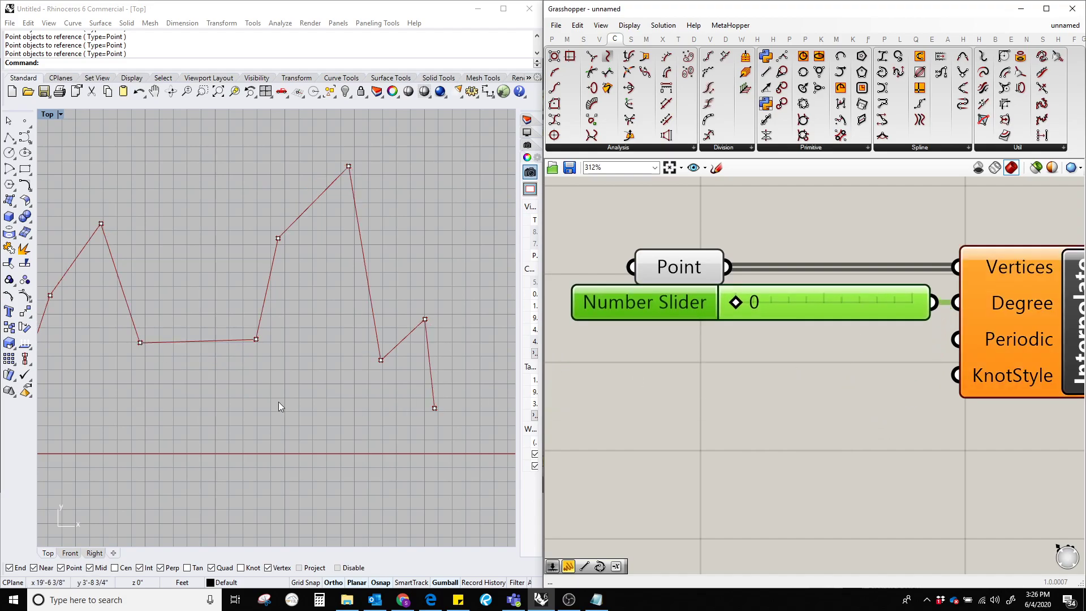
right_drag(137, 316, 208, 328)
right_drag(1003, 426, 744, 416)
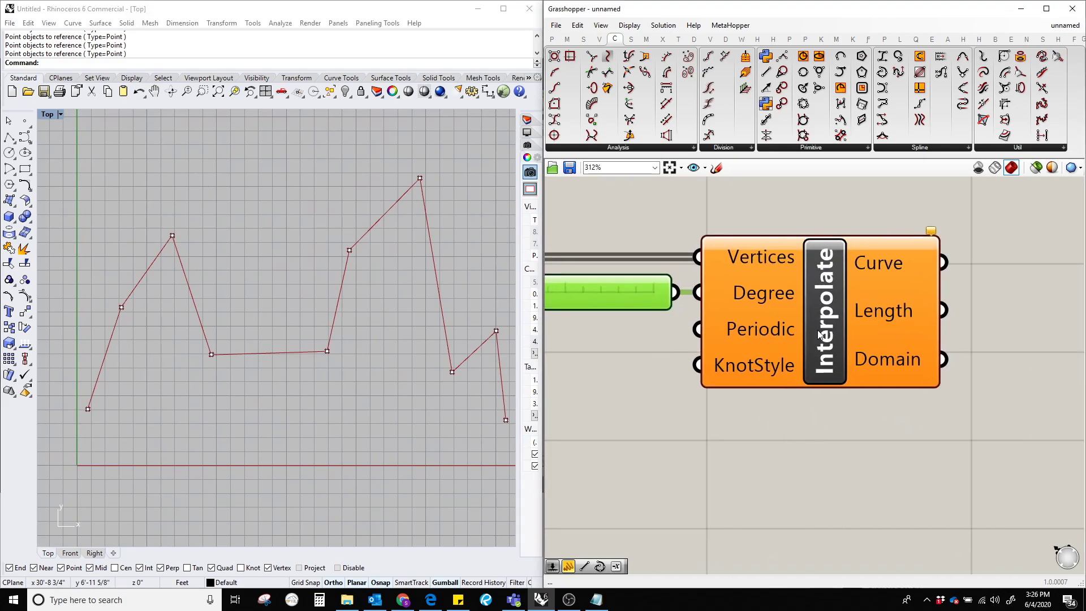
drag(827, 330, 867, 324)
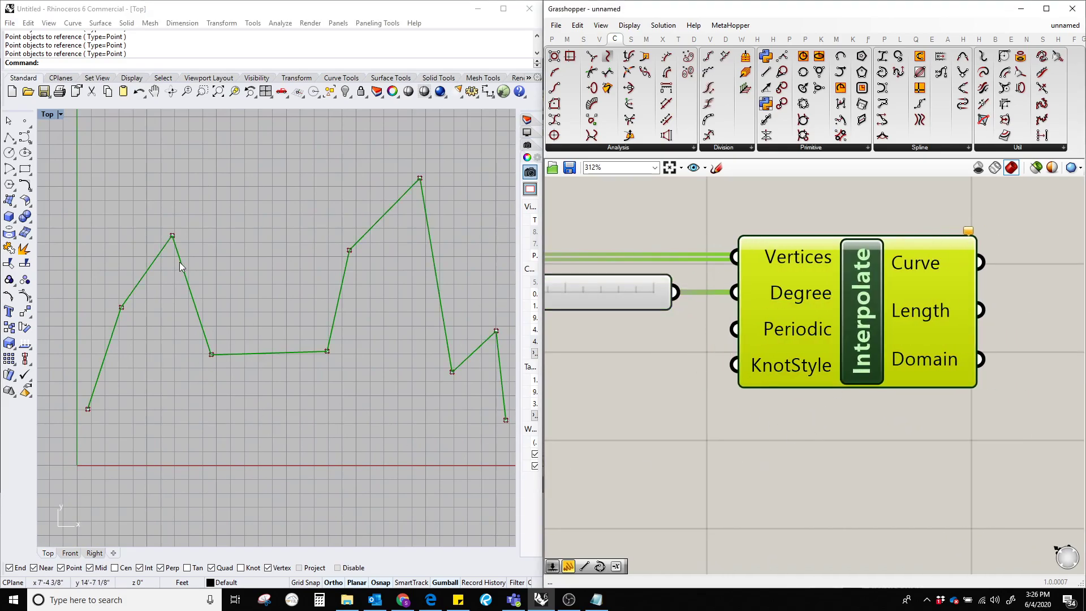
right_drag(399, 411, 376, 439)
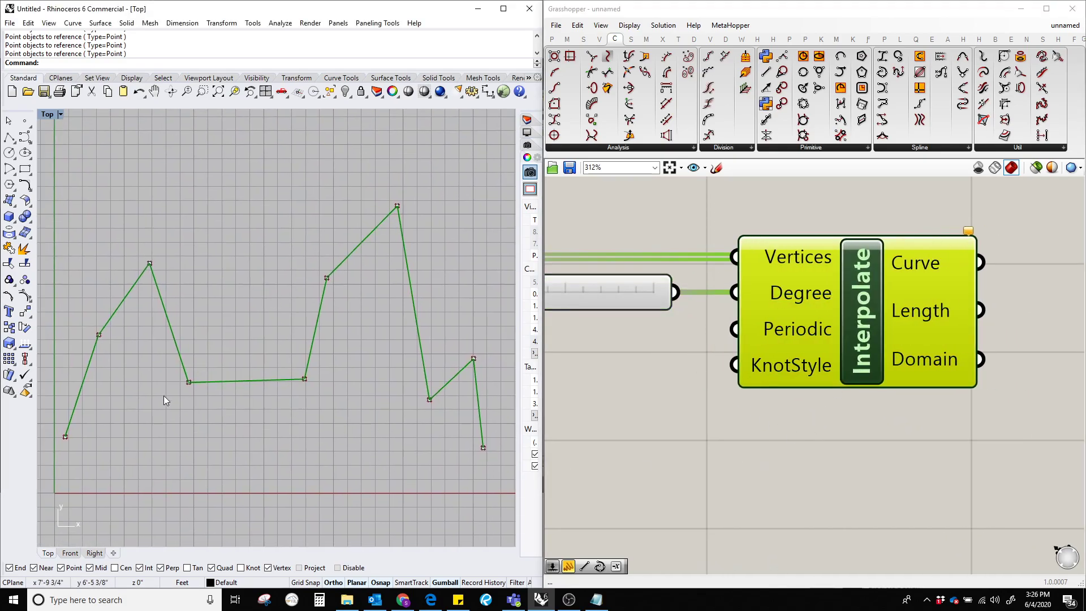
Step: Set the Degree slider to 1 and adjust the spacing between the slider and the Interpolate component
right_drag(784, 468, 967, 489)
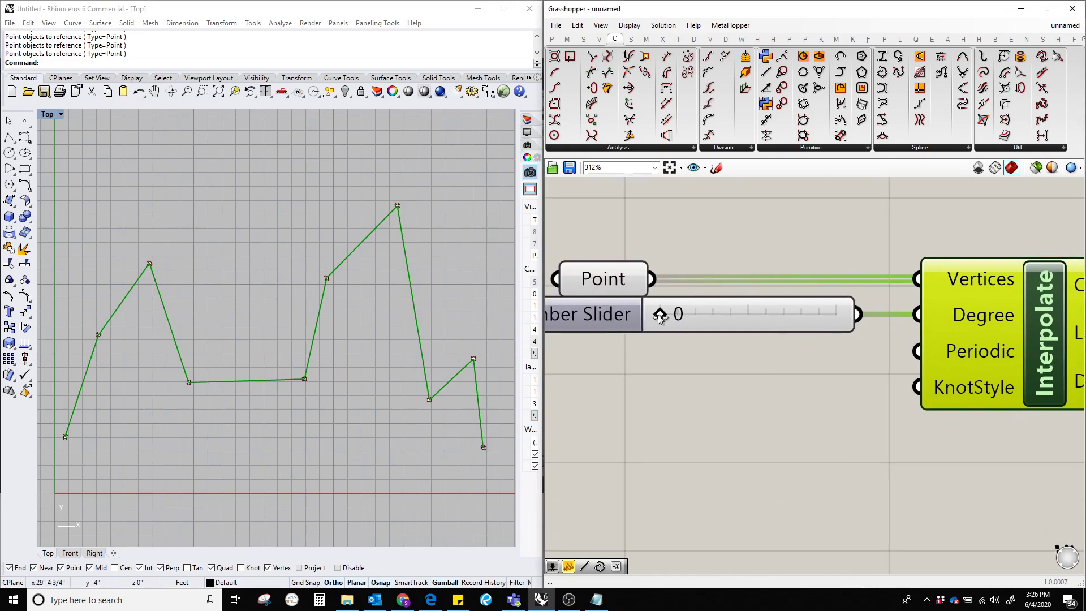
drag(658, 315, 671, 316)
click(724, 427)
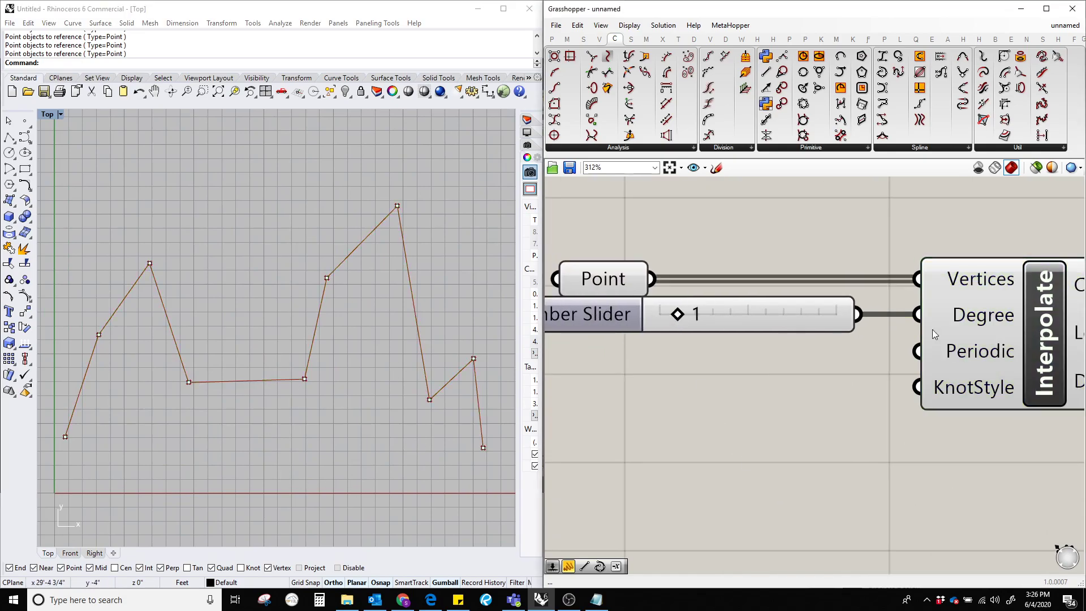
click(956, 338)
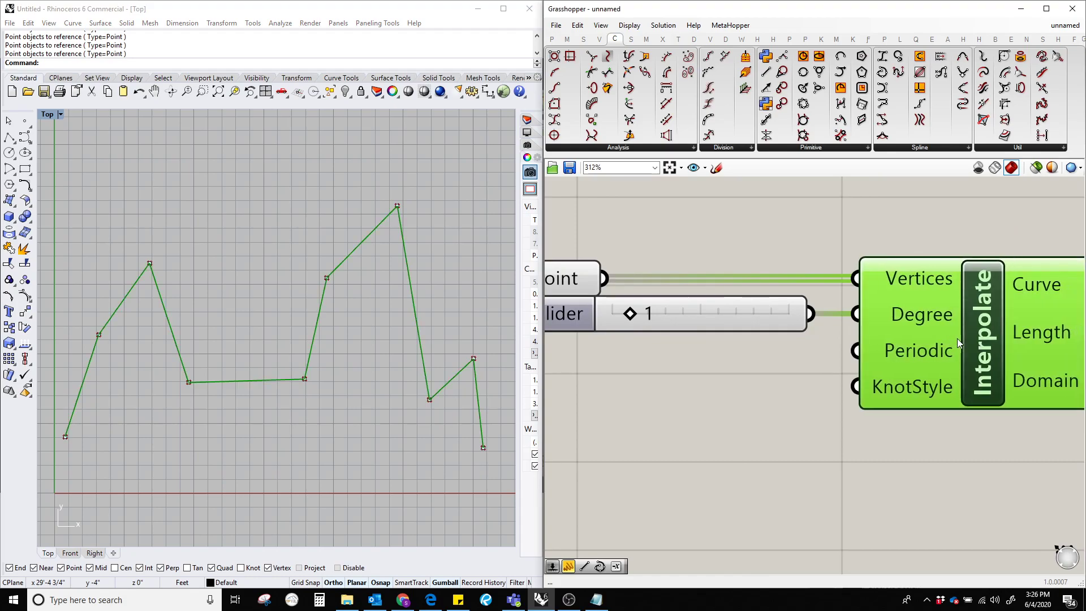
drag(646, 318, 686, 315)
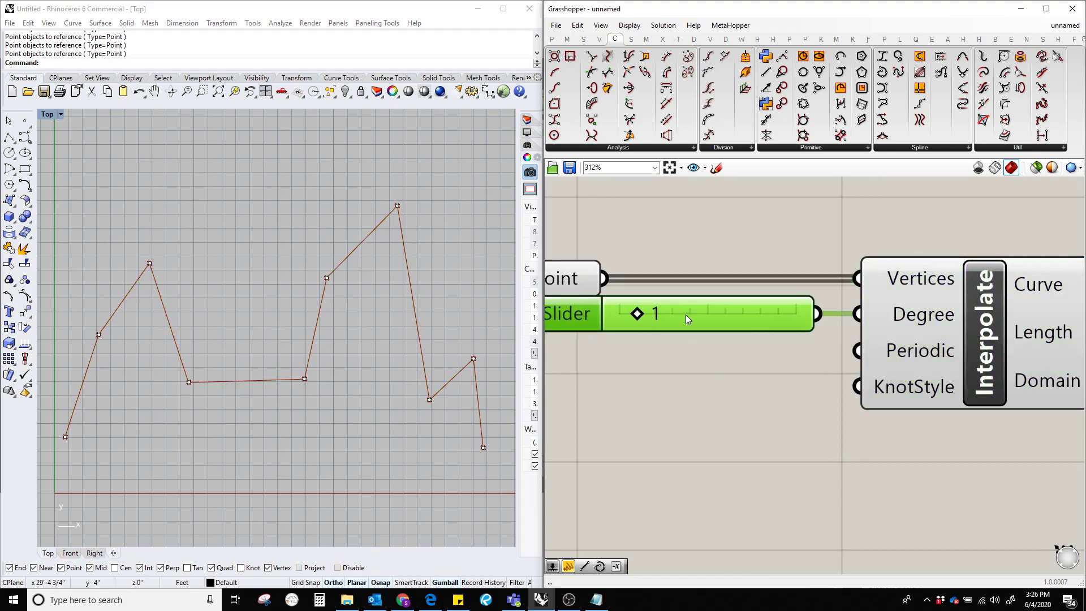
click(614, 429)
right_drag(330, 299, 338, 329)
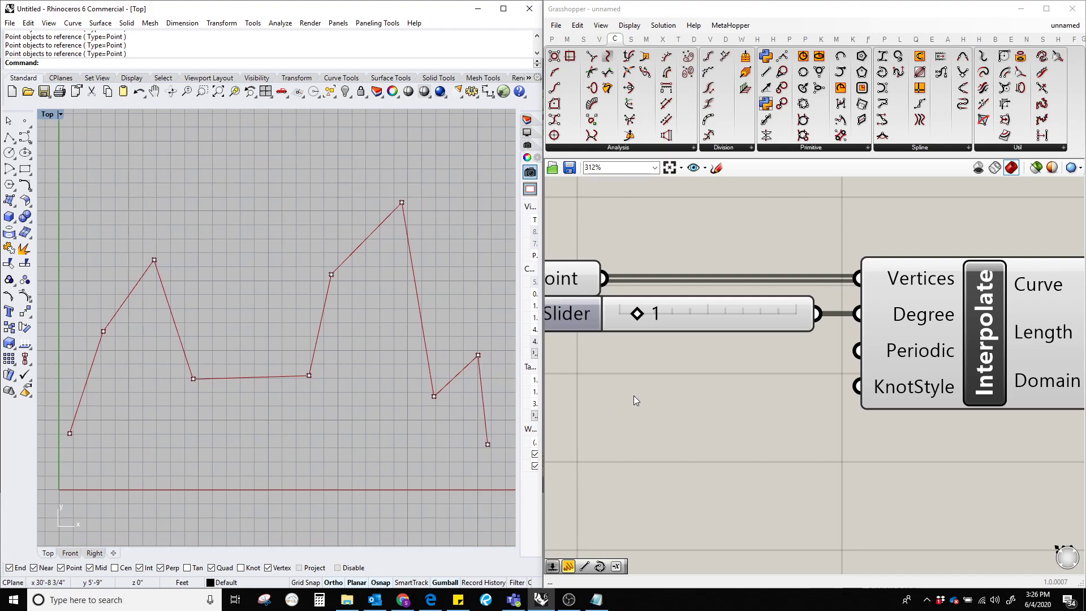
right_drag(634, 395, 655, 403)
drag(1001, 359, 1017, 353)
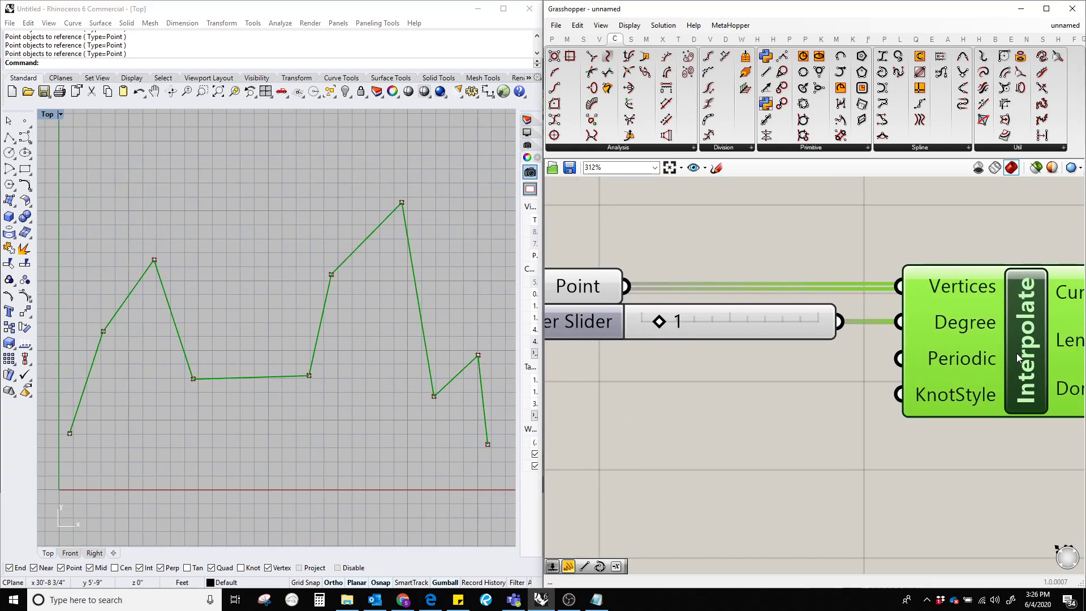
scroll(735, 342, down, 1)
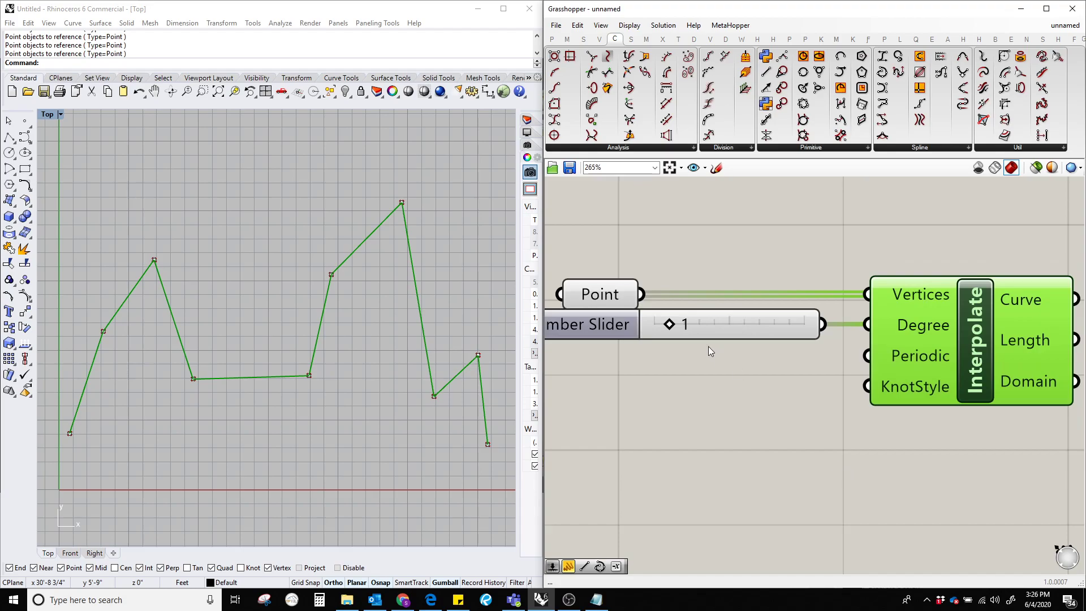
Step: Set the Degree slider to 2 and read the warning on the Interpolate component
drag(668, 325, 685, 324)
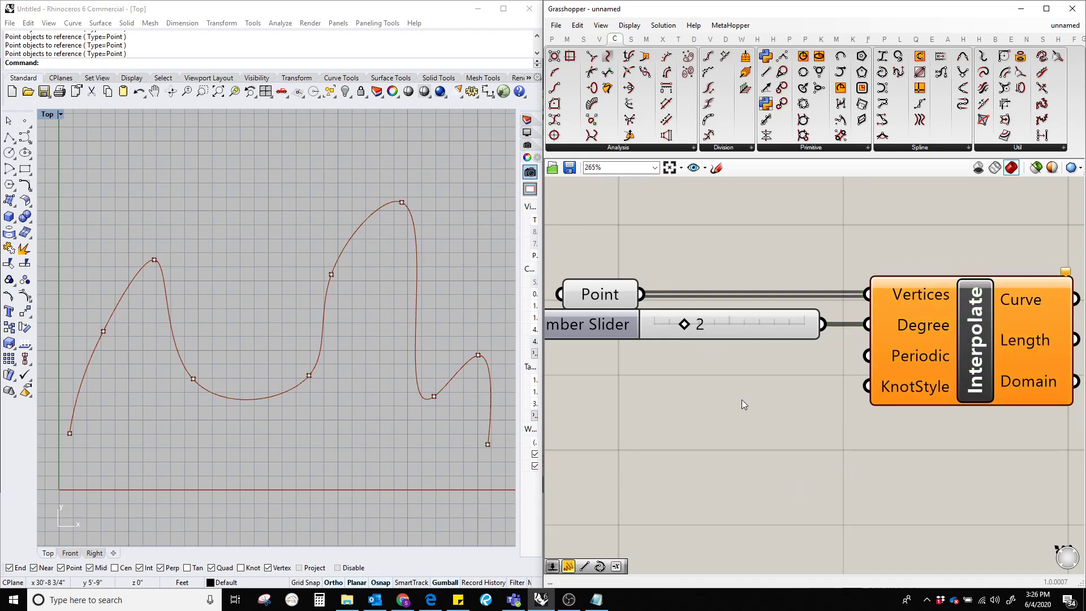
scroll(199, 410, up, 3)
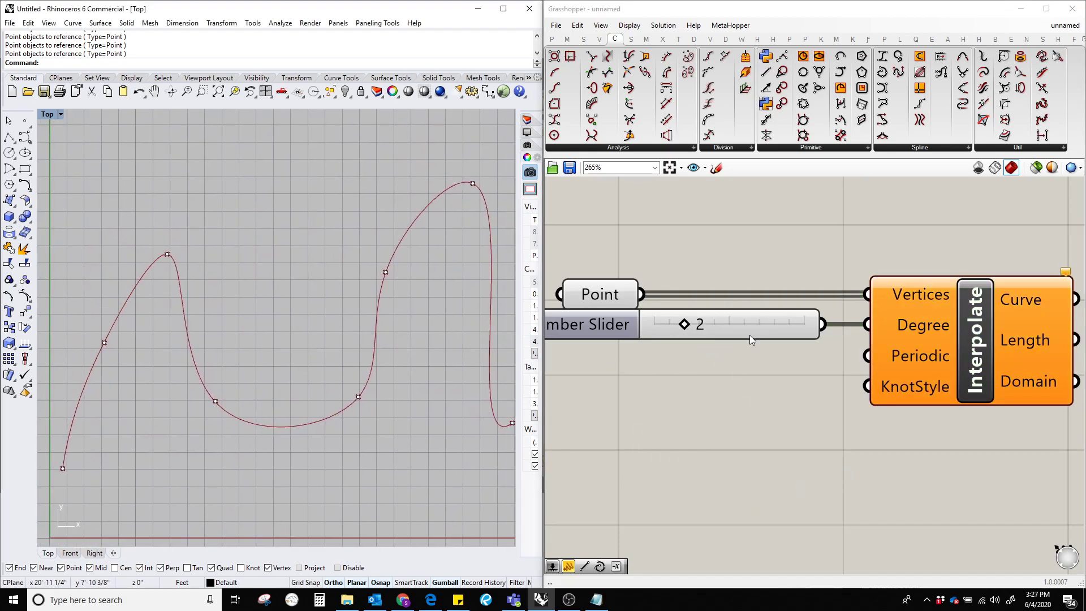
right_drag(767, 379, 677, 357)
drag(902, 316, 923, 315)
mouse_move(997, 252)
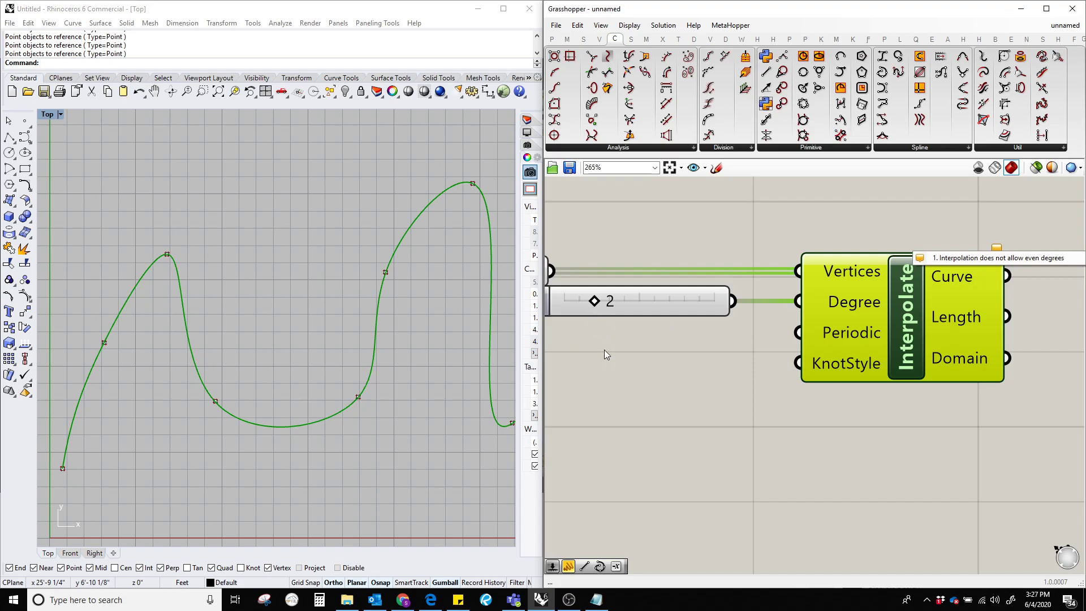
Step: Set the Degree slider to 3 and deselect the Interpolate component
right_drag(604, 351, 647, 348)
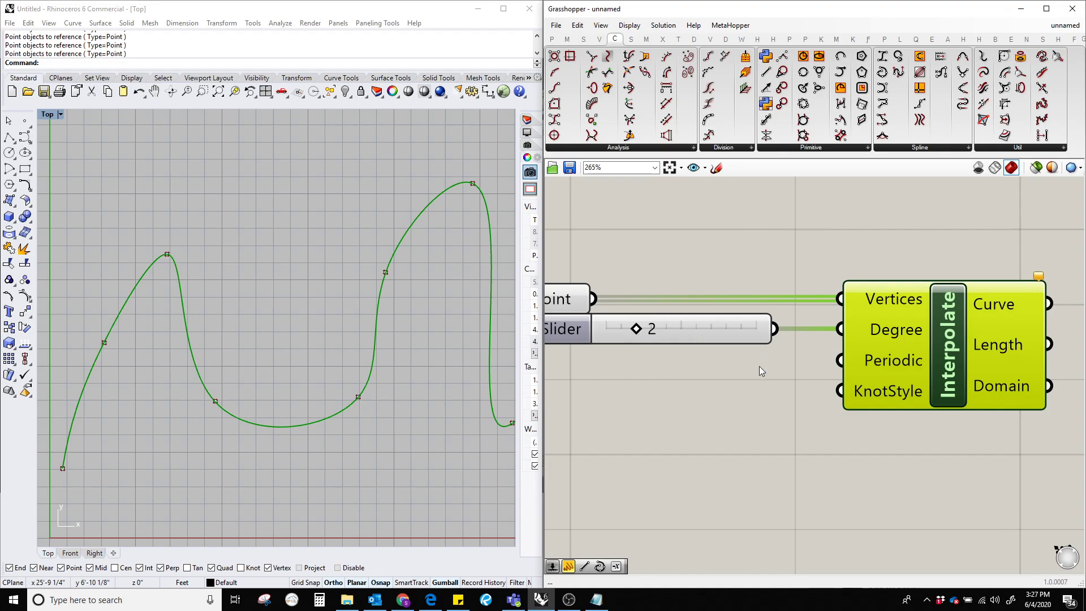
scroll(684, 341, up, 2)
drag(668, 331, 682, 330)
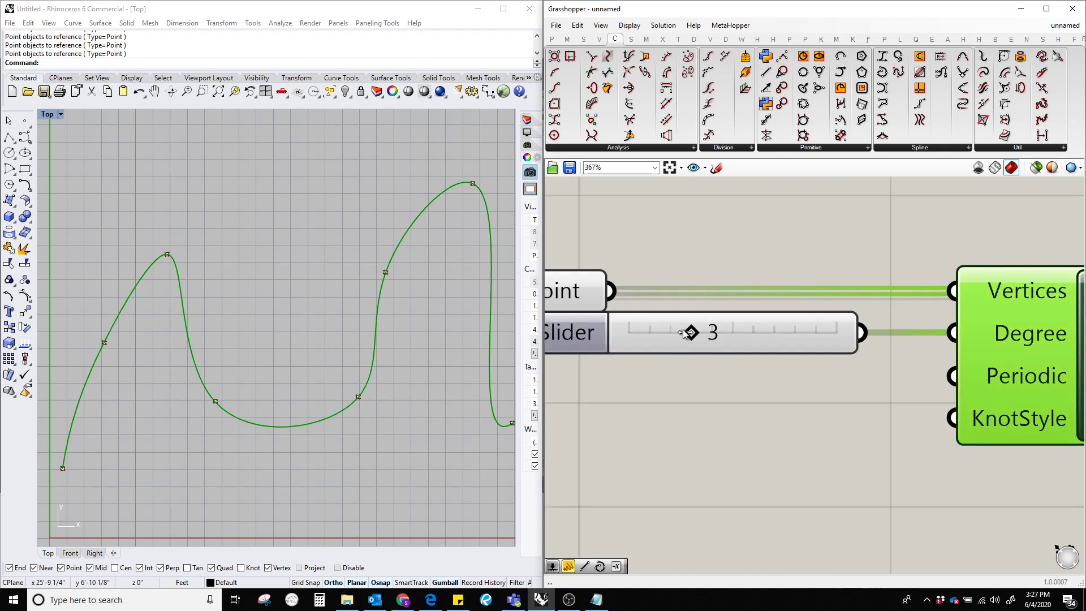
click(704, 387)
scroll(705, 389, down, 2)
right_drag(742, 490, 742, 451)
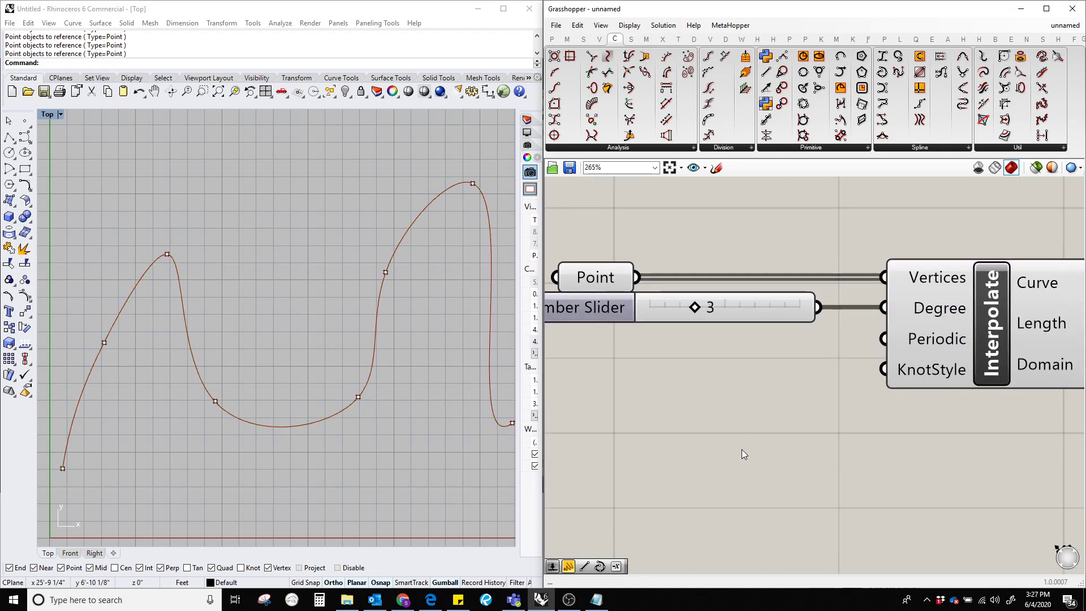
right_drag(701, 334, 698, 363)
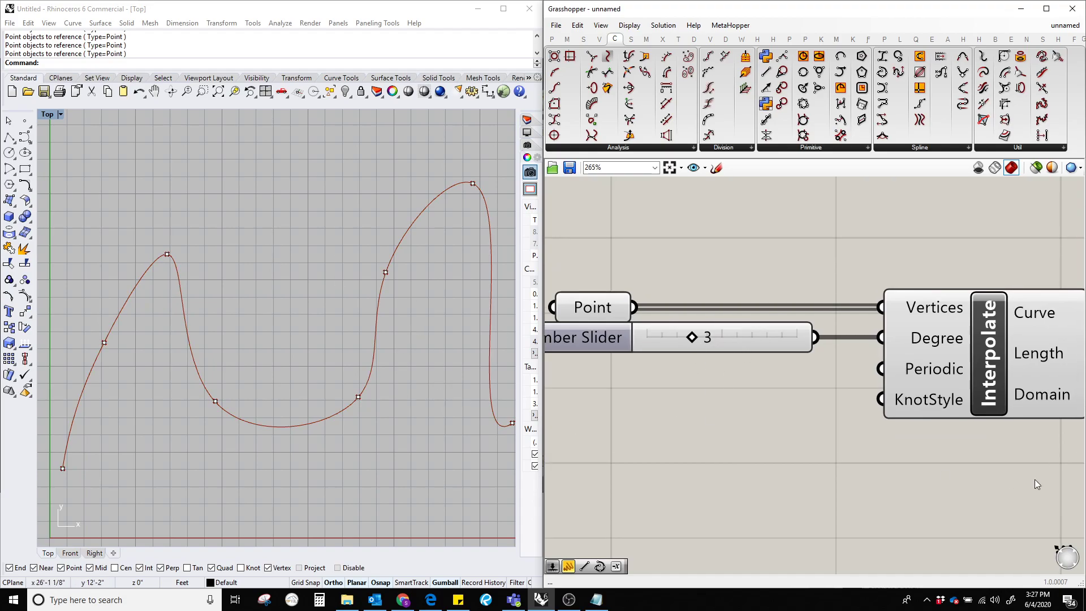
Step: Set the Degree slider to 4 and check how the Interpolate component and its curve respond
scroll(723, 356, up, 2)
drag(680, 330, 702, 331)
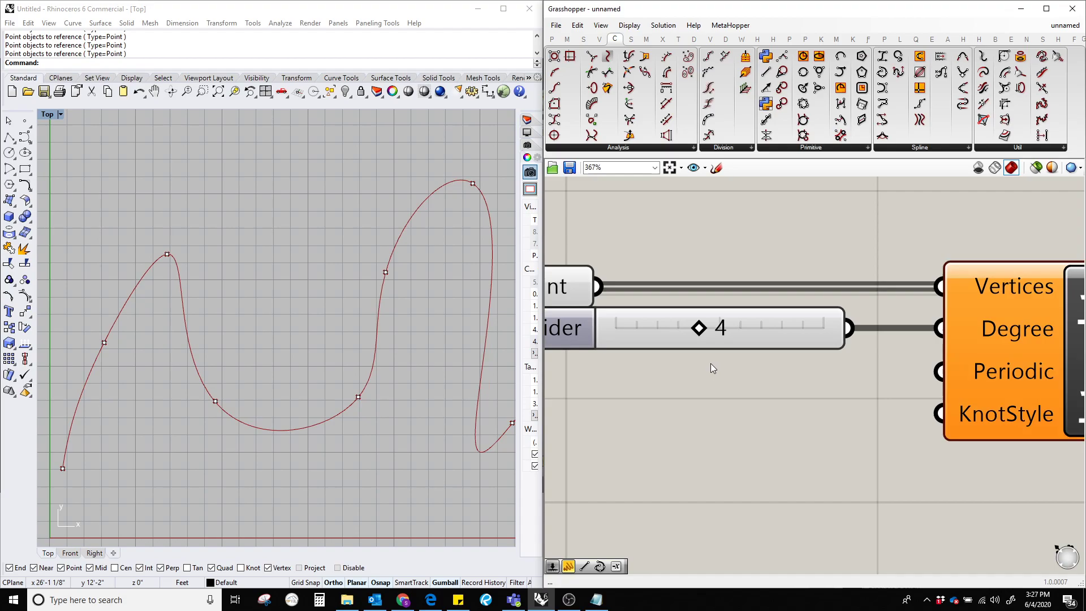
scroll(712, 368, down, 2)
mouse_move(948, 368)
mouse_down()
mouse_move(963, 368)
mouse_move(929, 367)
mouse_up()
click(683, 320)
scroll(683, 317, up, 2)
scroll(680, 369, up, 2)
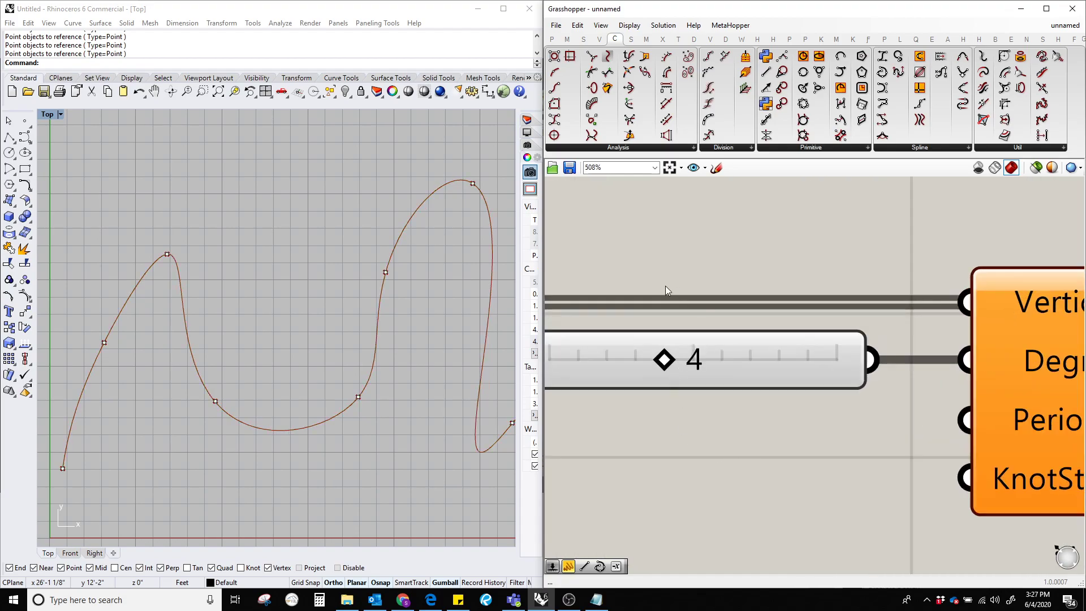
Step: Select the Interpolate component to highlight its curve in the Top viewport and examine the curve's shape
scroll(664, 291, down, 2)
right_drag(978, 421, 891, 405)
drag(952, 359, 918, 362)
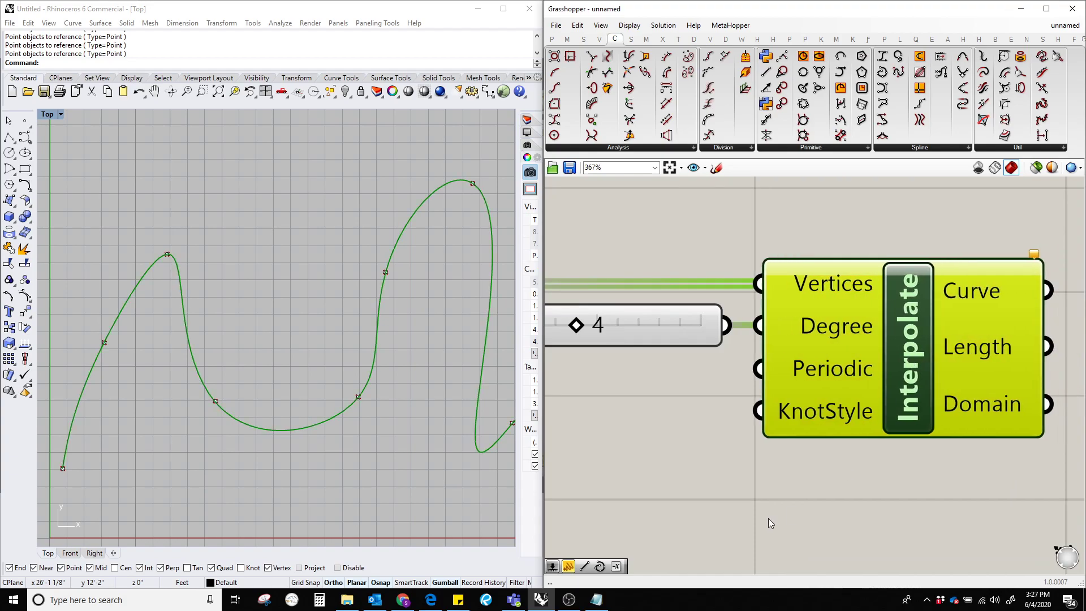
scroll(620, 456, up, 2)
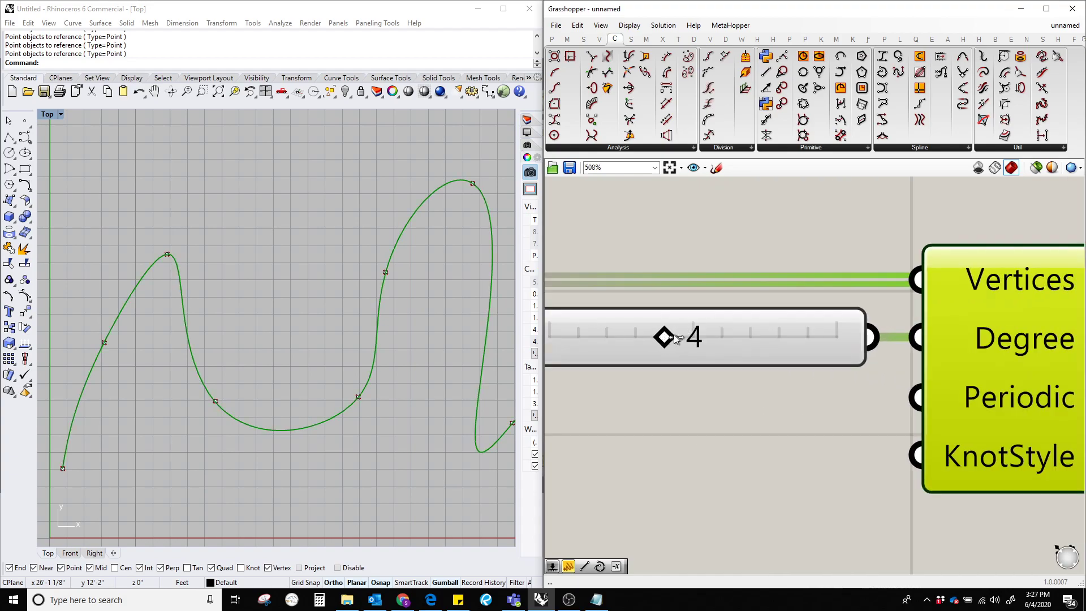
mouse_move(674, 335)
mouse_down()
mouse_move(769, 337)
mouse_move(665, 346)
mouse_up()
right_drag(686, 363, 884, 372)
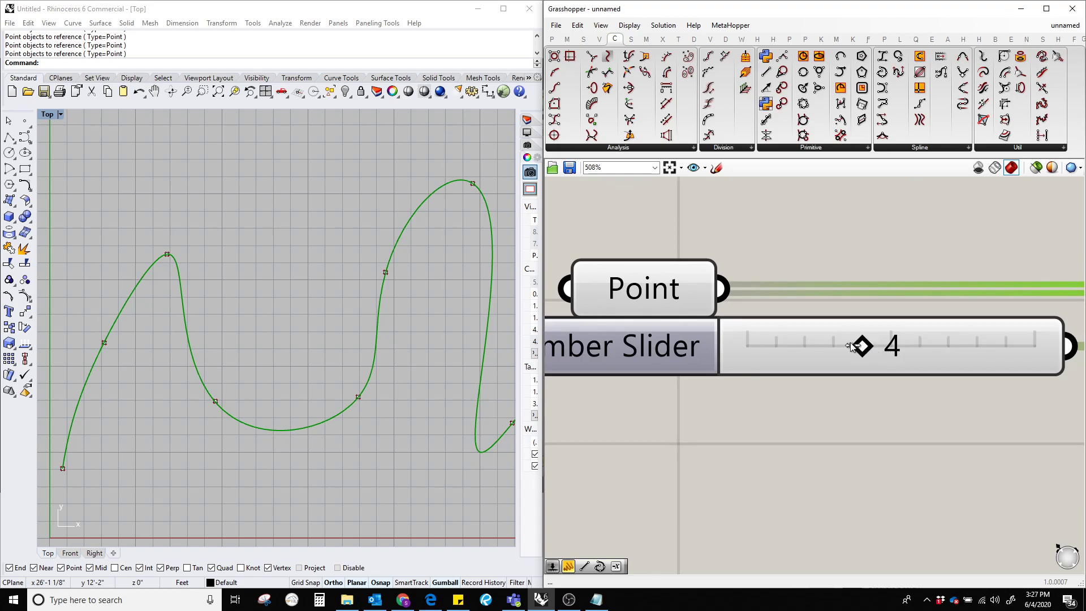
Step: Return the Degree slider to 3 and clear the selection of the Interpolate component
drag(863, 346, 834, 346)
click(756, 270)
scroll(756, 271, down, 5)
right_drag(833, 355, 753, 379)
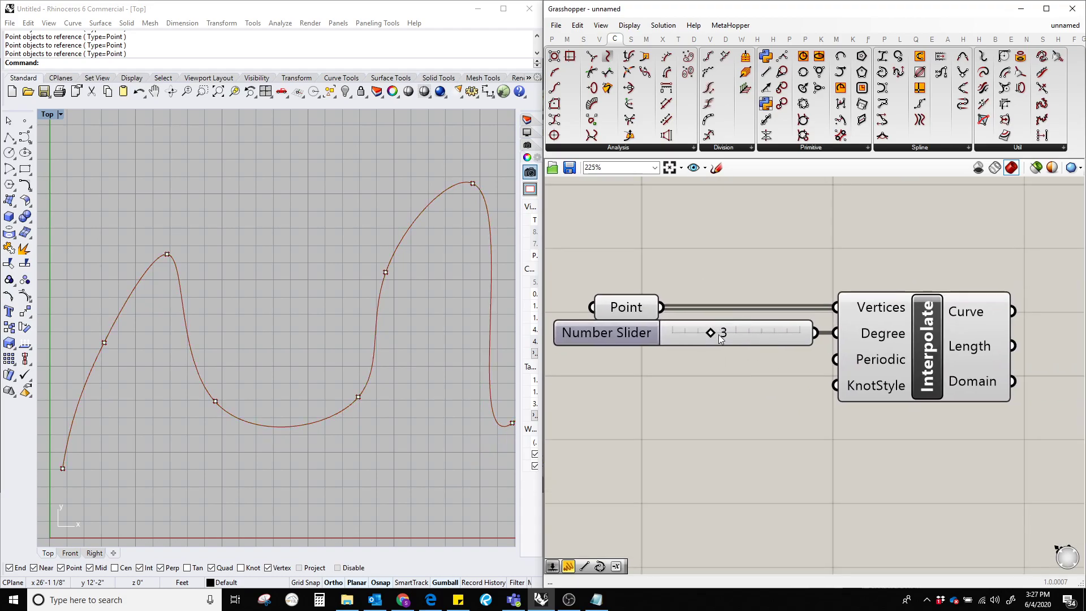
scroll(718, 335, up, 2)
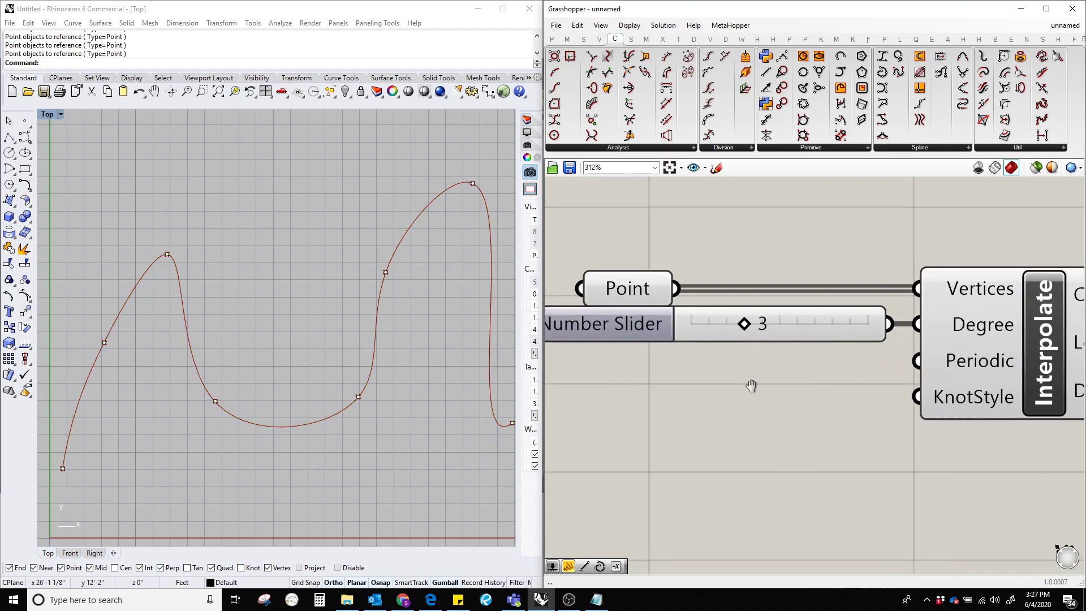
Step: Select the Point and Number Slider components to highlight the referenced points, and clear the selection
drag(751, 383, 625, 238)
click(747, 262)
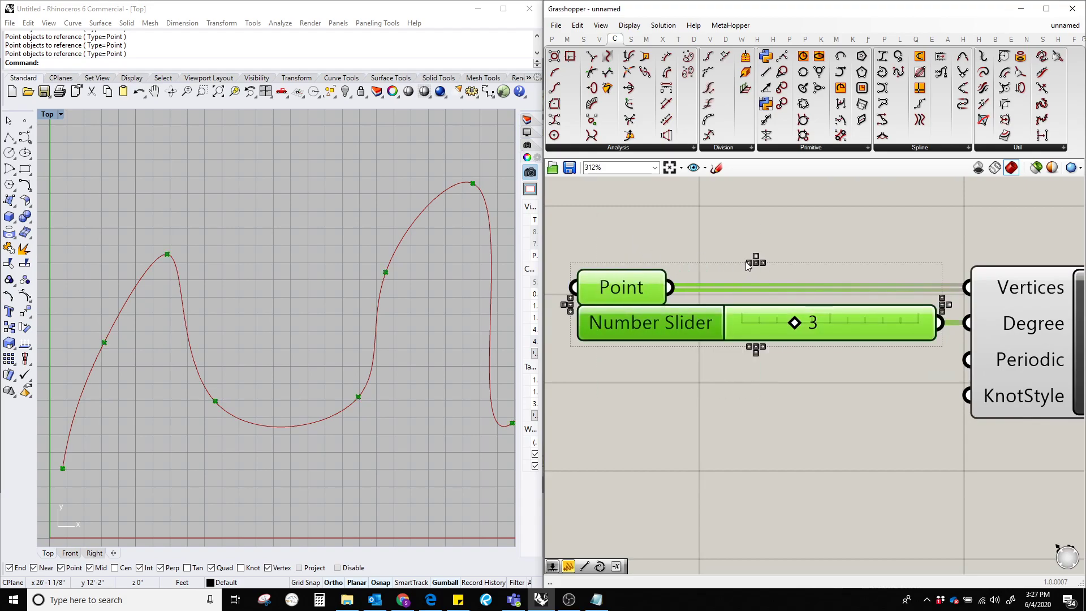
click(808, 342)
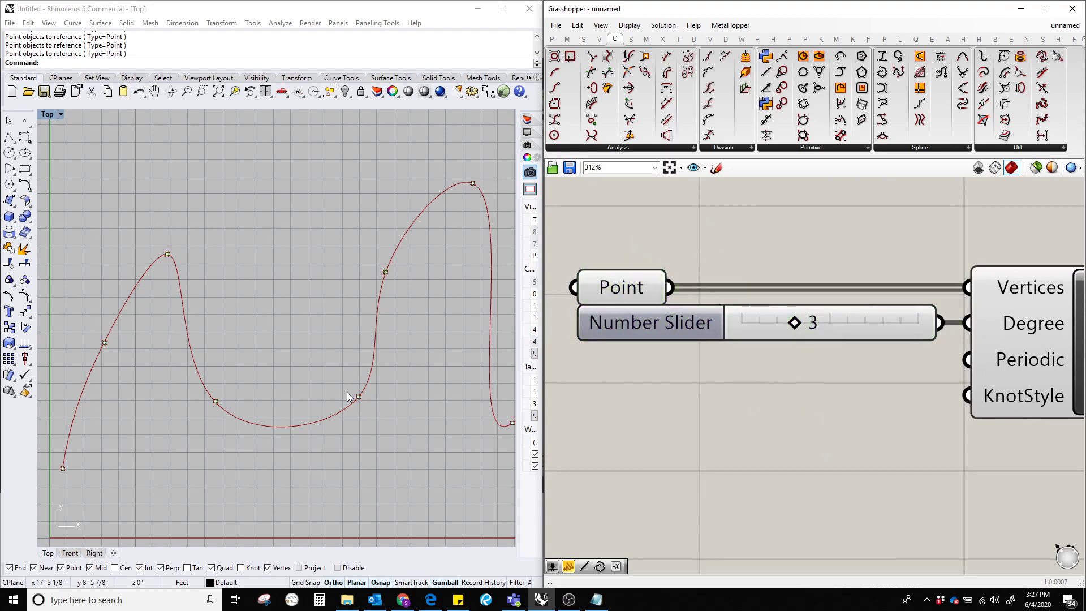
Step: Read the description of Interpolate's Periodic input and view the whole curve in Rhino's Top viewport
right_drag(845, 418, 826, 382)
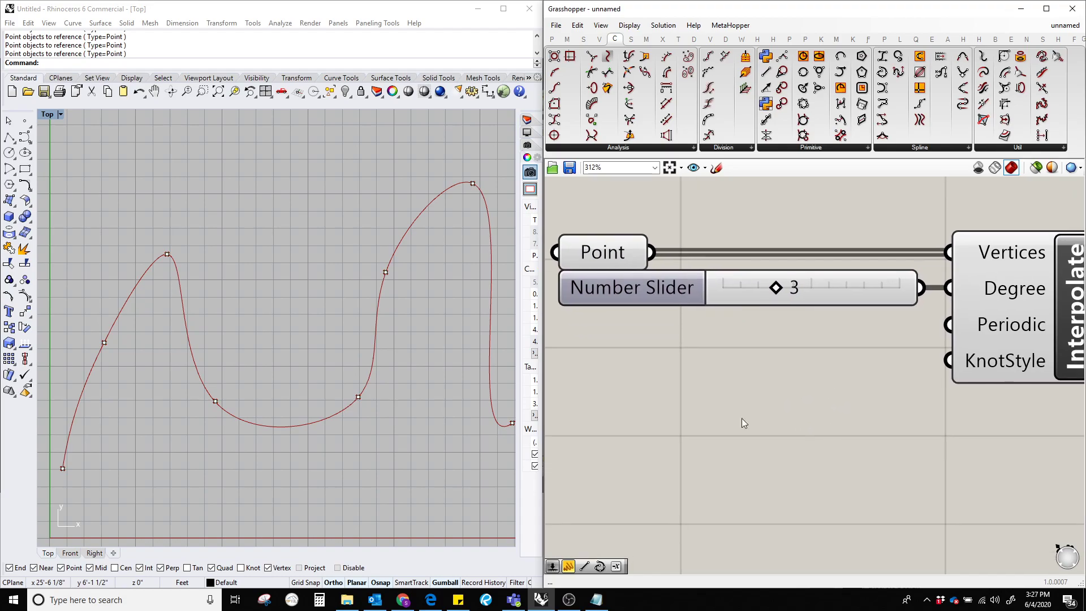
right_drag(778, 430, 743, 428)
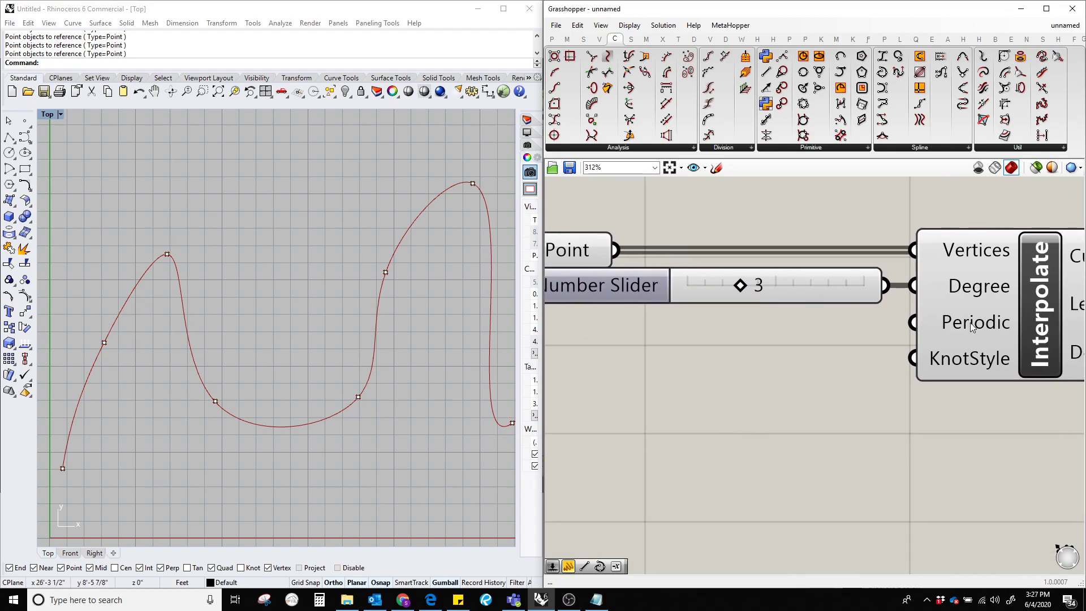
mouse_move(970, 322)
right_drag(940, 464, 866, 449)
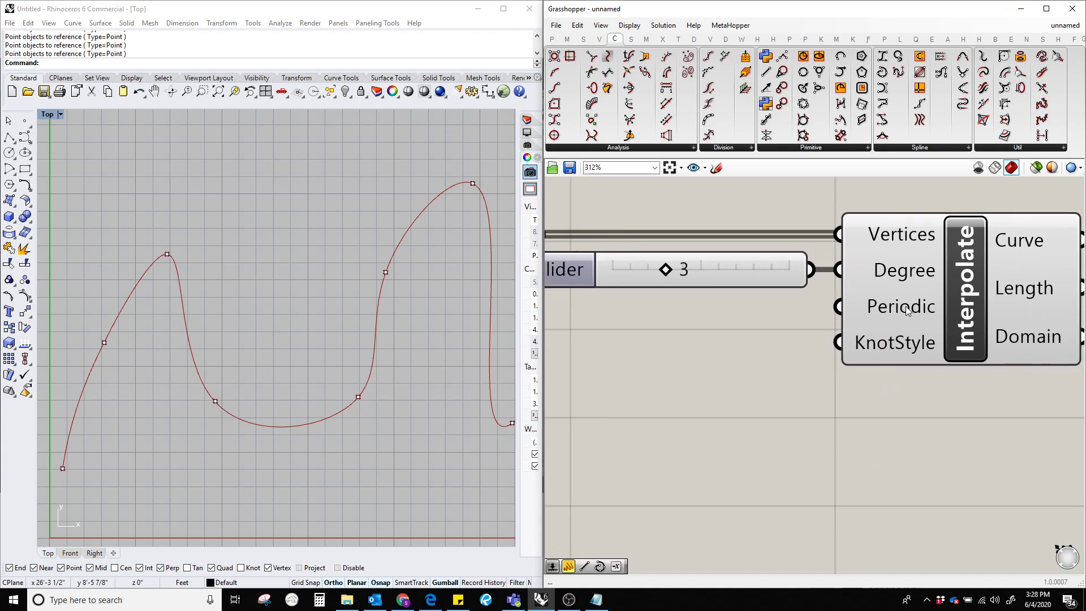
mouse_move(907, 310)
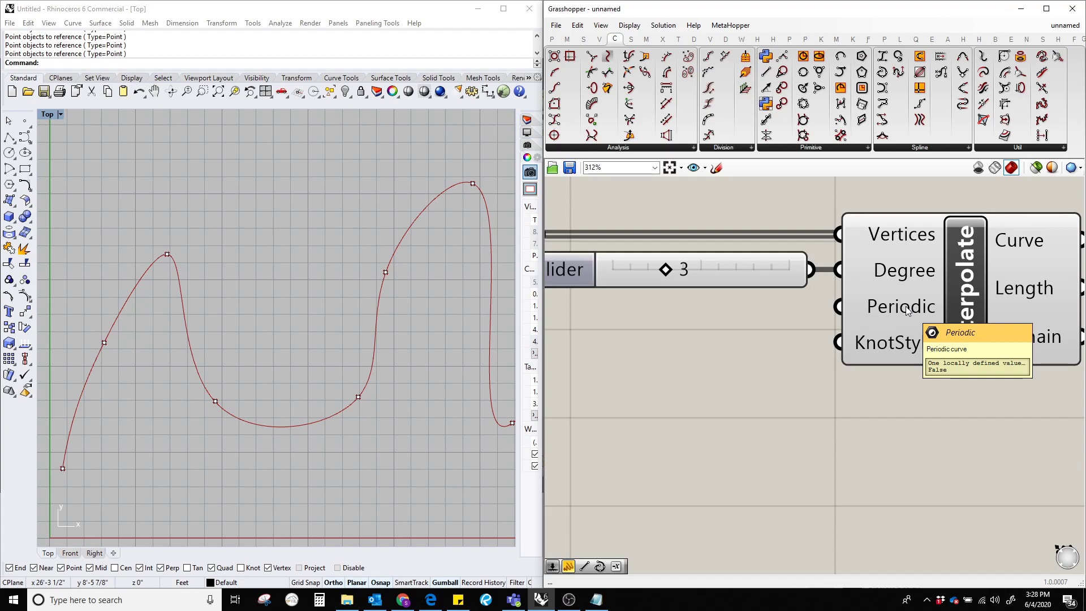
right_drag(307, 373, 273, 299)
scroll(272, 301, down, 4)
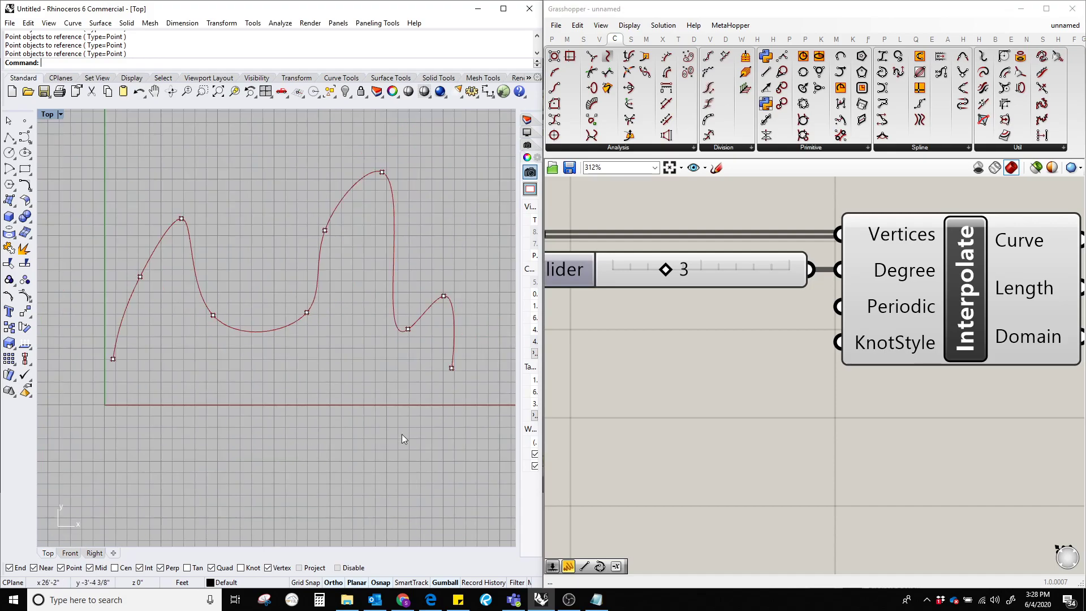
right_drag(379, 410, 344, 436)
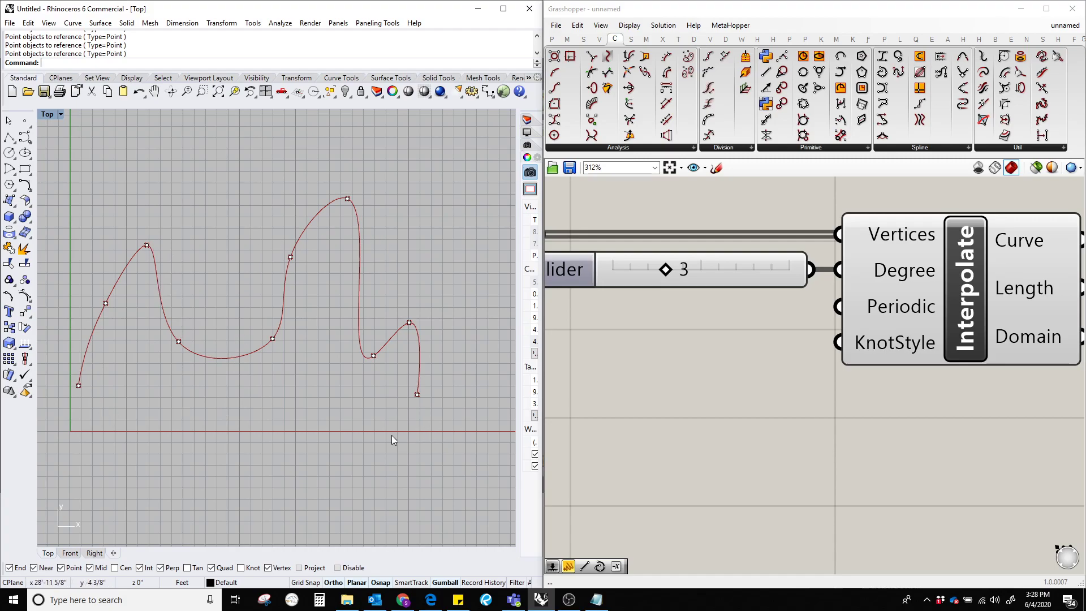
Step: Add a Boolean Toggle component to the canvas and place it below the Number Slider
right_drag(704, 464, 764, 460)
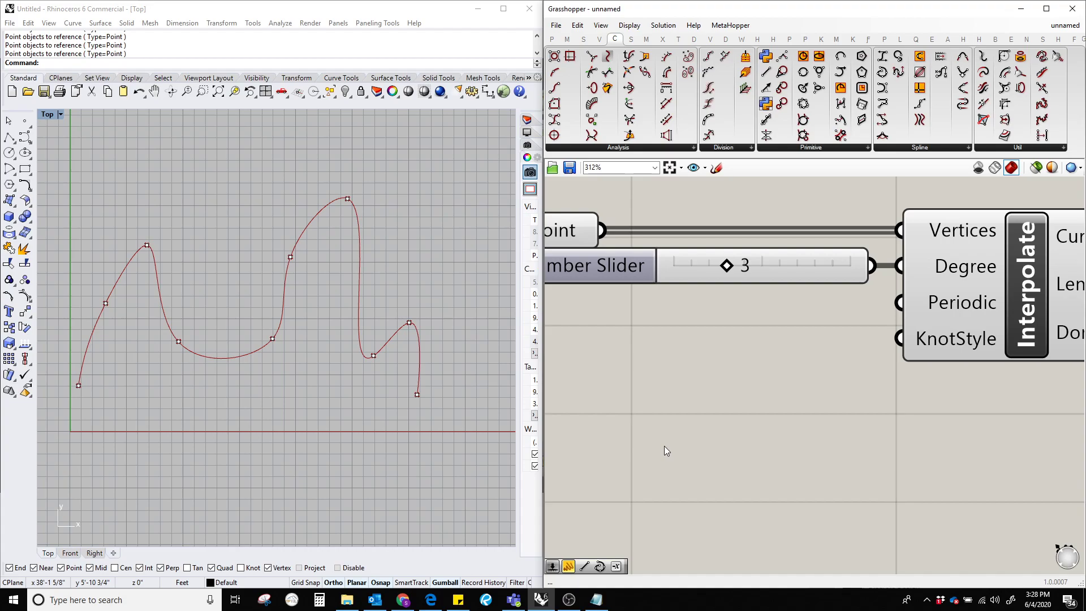
double_click(689, 447)
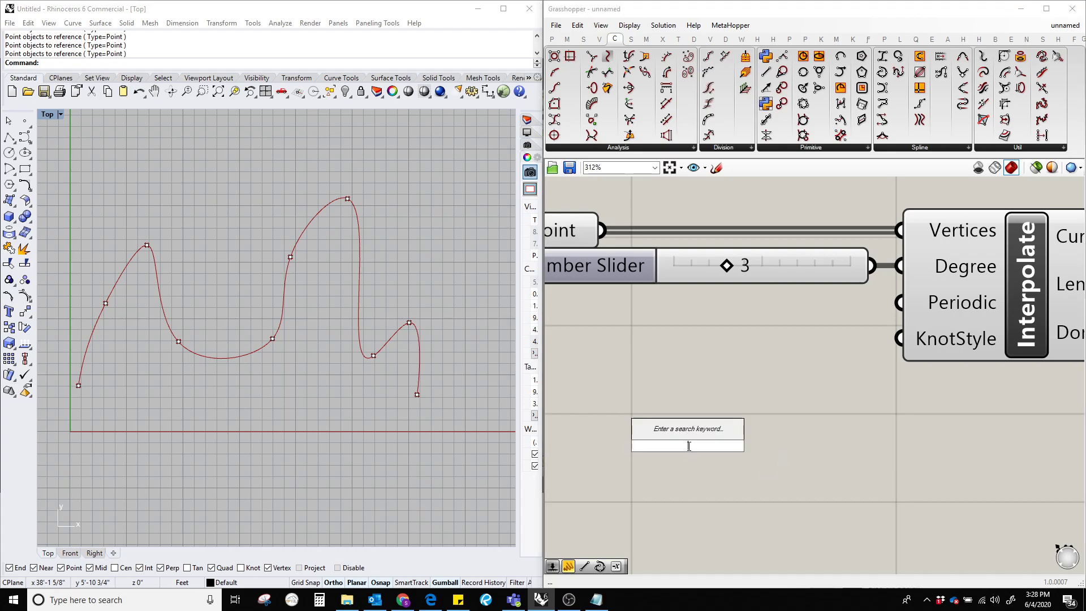
text(boo)
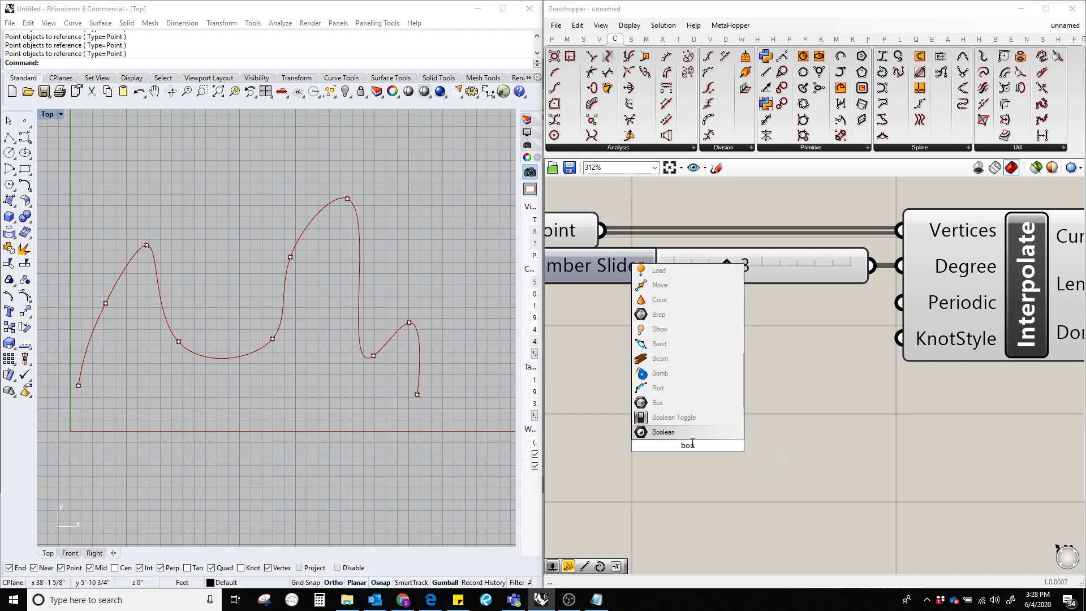
click(674, 417)
drag(721, 425, 612, 357)
click(741, 458)
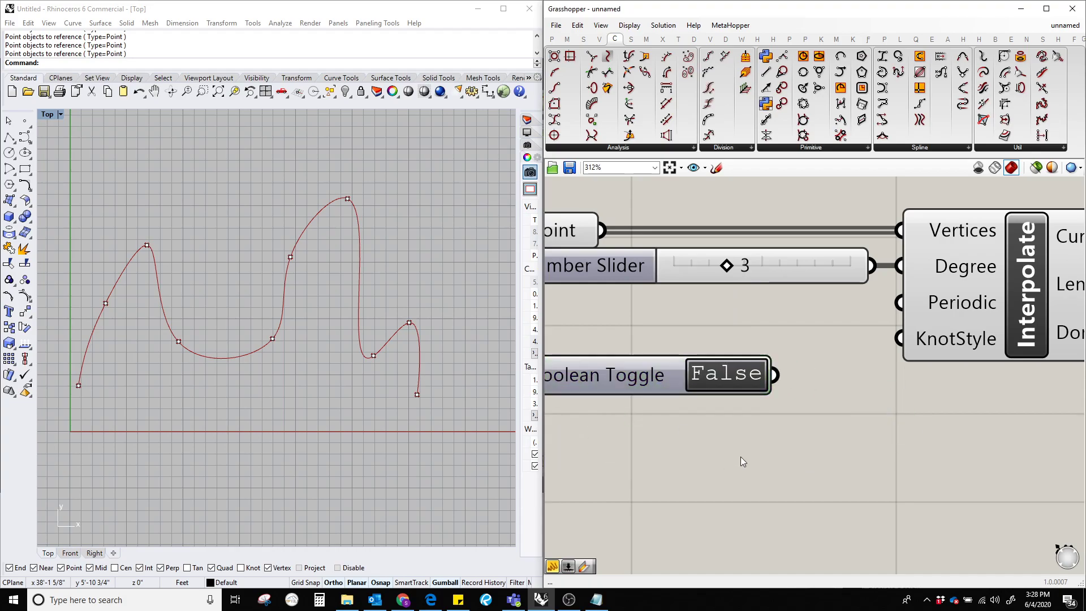
Step: Add an empty Panel to the canvas and place it below the Interpolate component
double_click(742, 457)
text(//)
key(Return)
drag(704, 457, 867, 462)
scroll(821, 397, down, 3)
Step: Move the Boolean Toggle beside the panel and connect the toggle's output to the panel's input
drag(692, 377, 643, 412)
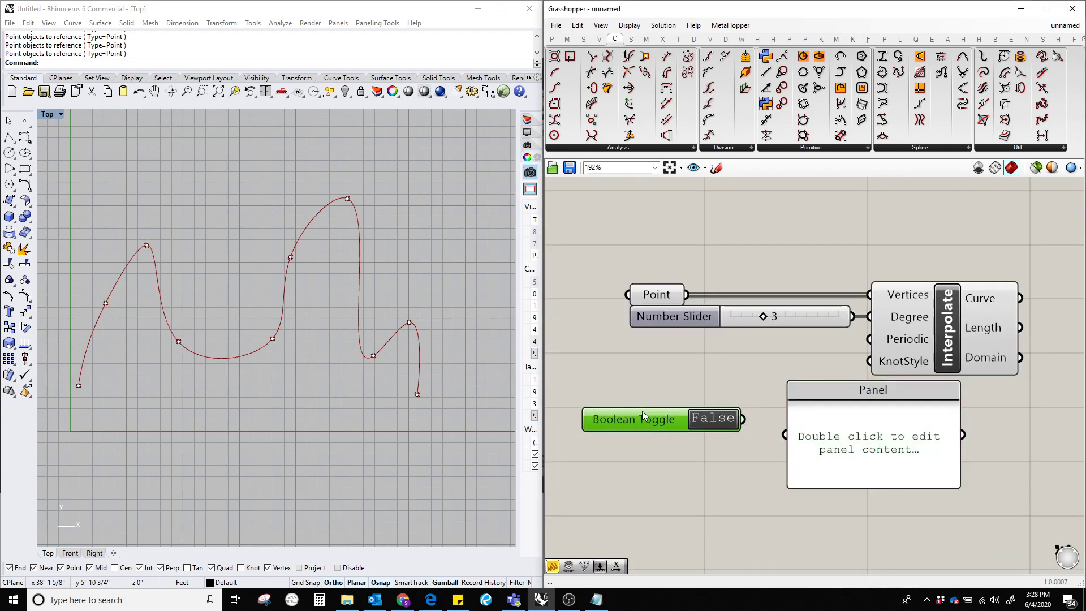
scroll(785, 435, up, 1)
drag(785, 434, 759, 434)
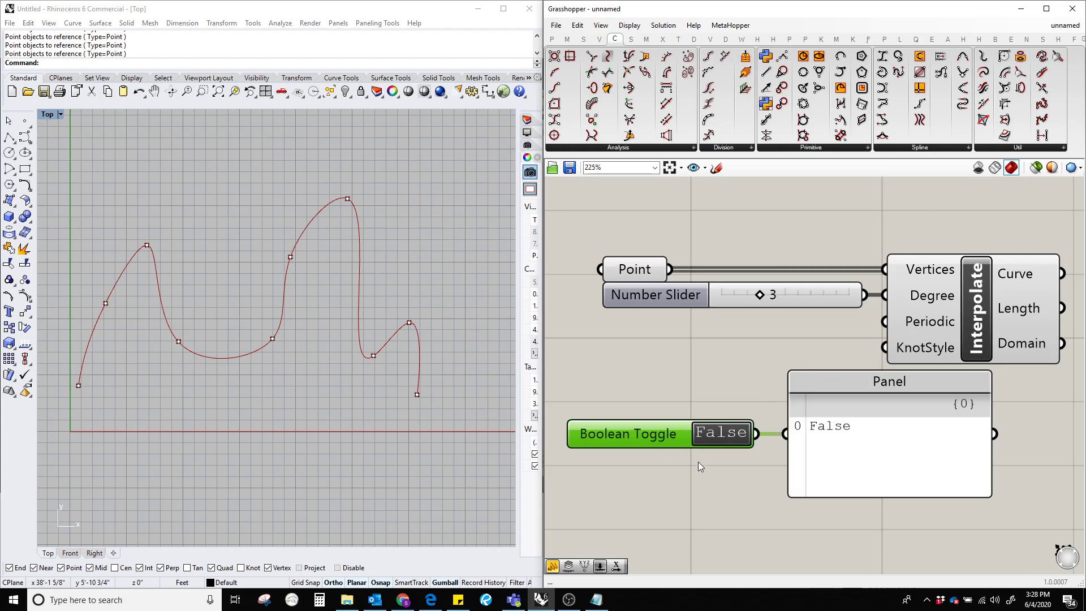
scroll(698, 462, up, 1)
drag(877, 434, 868, 434)
click(768, 422)
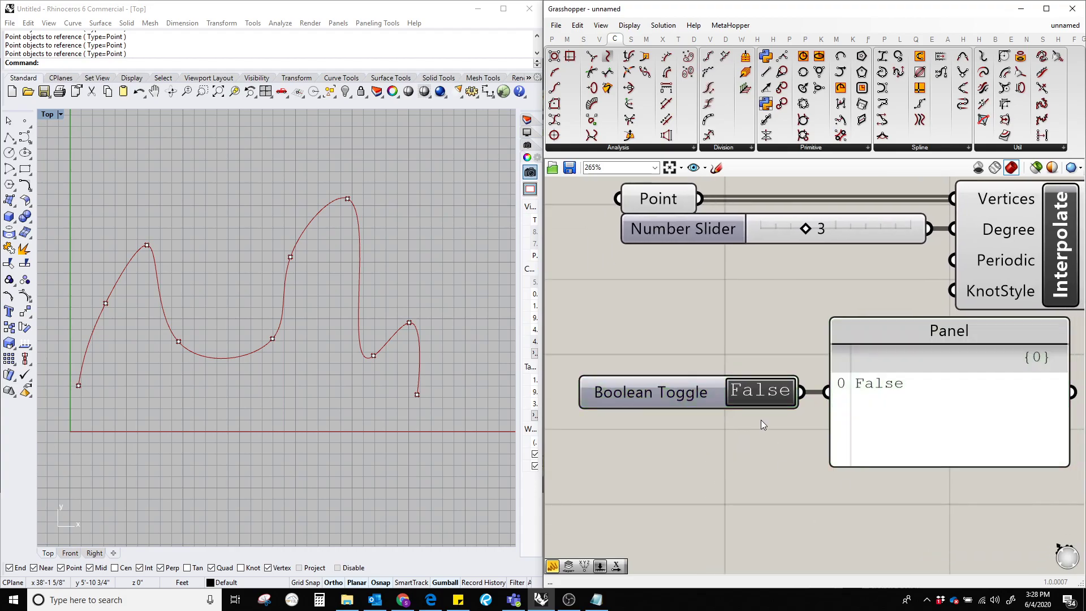
Step: Switch the Boolean Toggle to True and delete the panel connected to it
click(752, 390)
right_drag(766, 405, 726, 400)
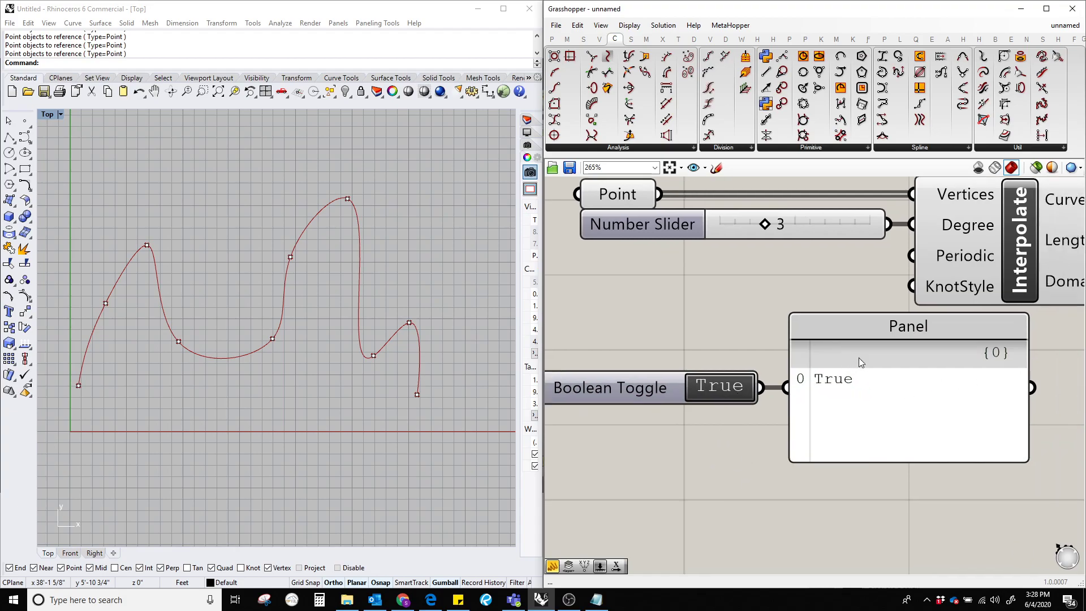
scroll(869, 380, down, 2)
click(918, 413)
key(Delete)
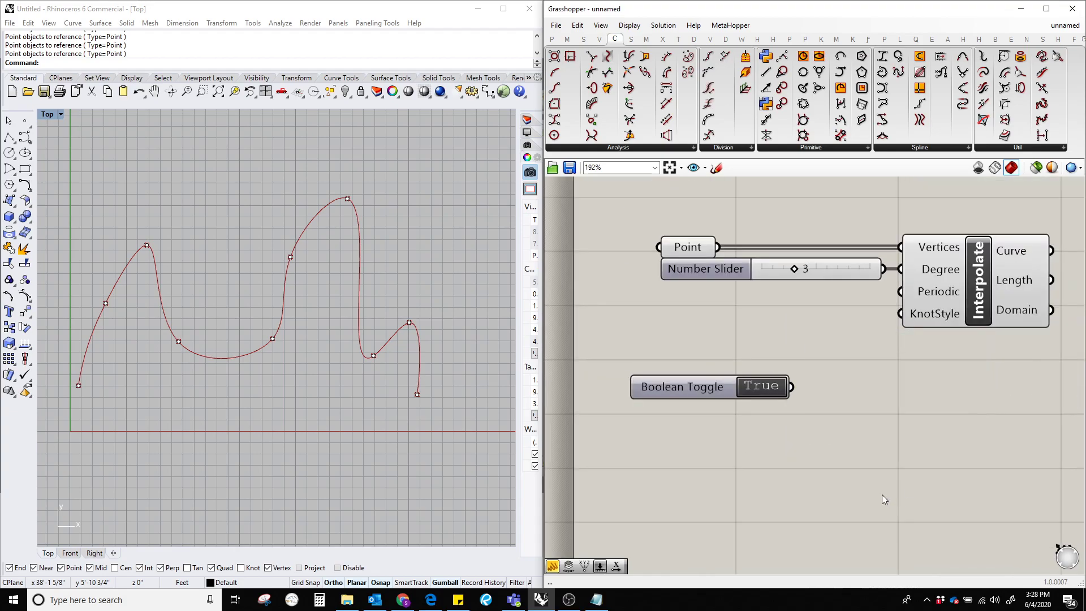
Step: Add a Panel below the Boolean Toggle and enter True as its content
double_click(789, 481)
key(Return)
double_click(789, 481)
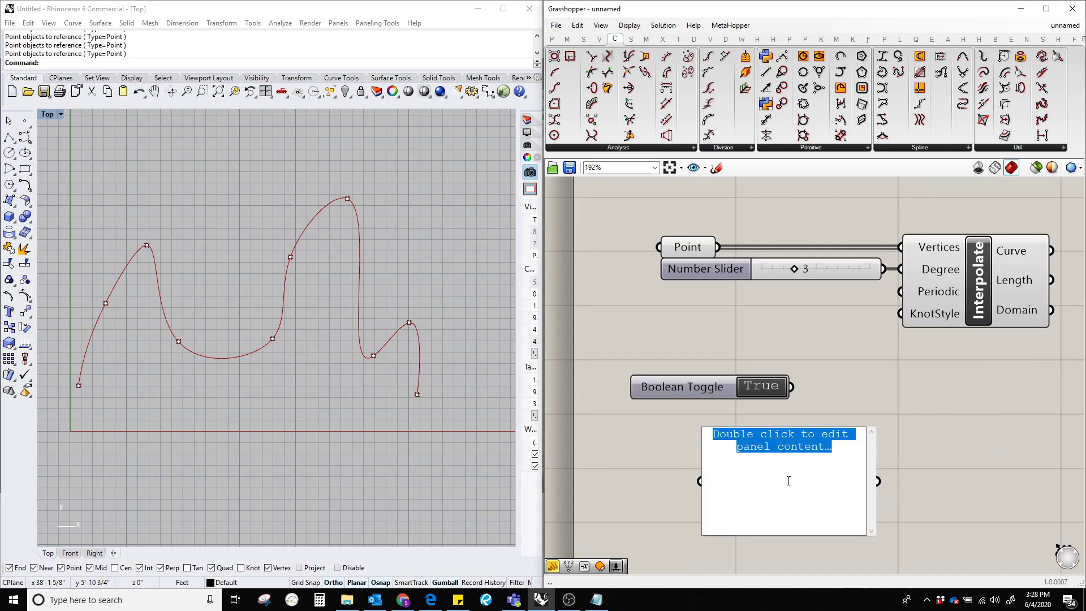
text(True)
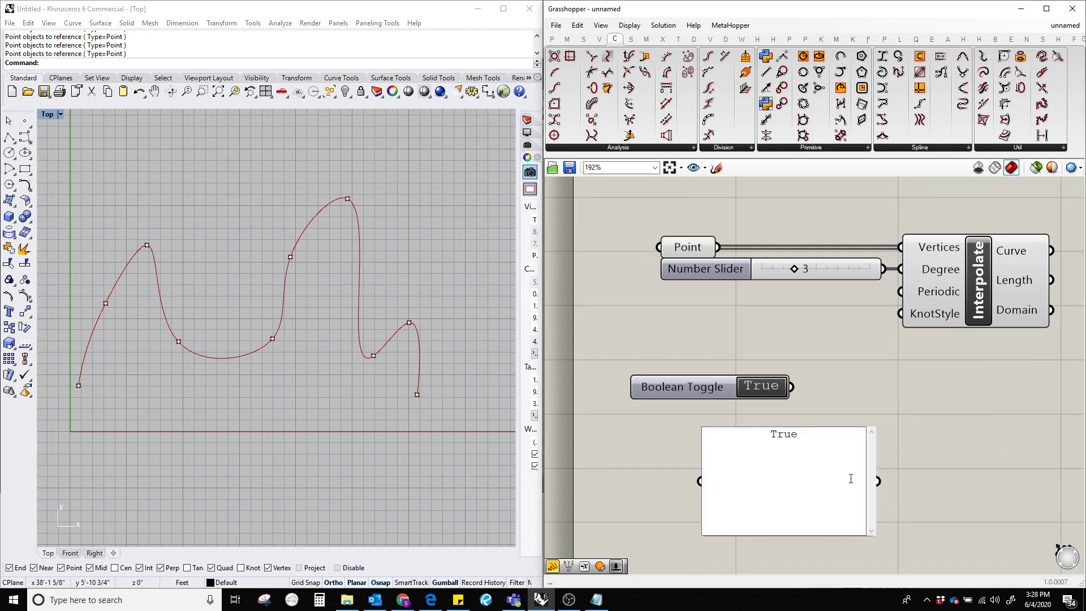
click(904, 480)
Step: Duplicate the True panel beside the original and change the copy's content to False
alt+drag(778, 478, 989, 472)
right_drag(991, 460, 764, 438)
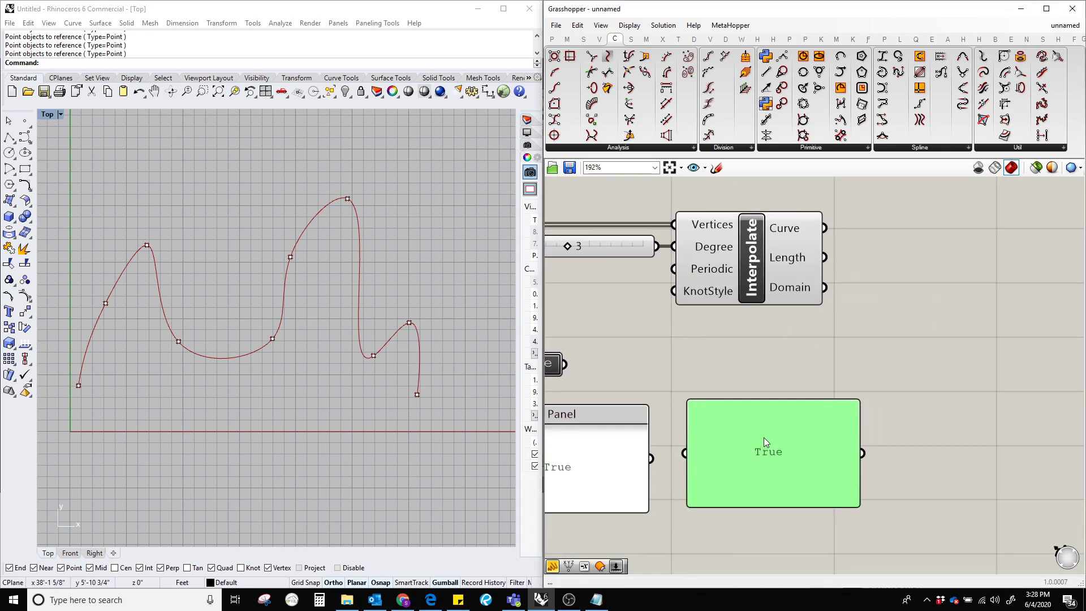
double_click(764, 439)
text(Flase)
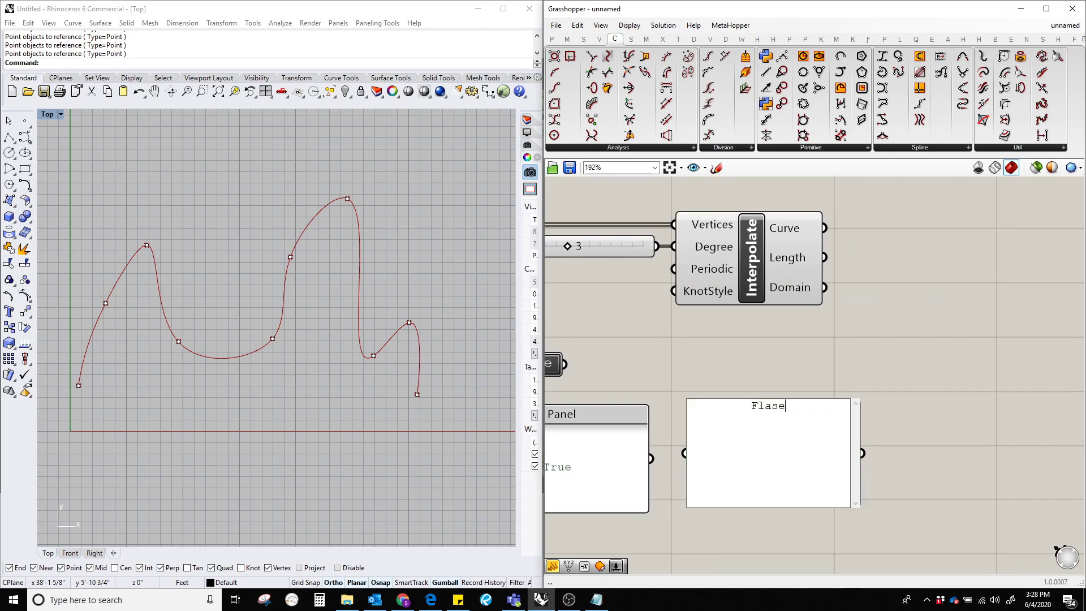
key(BackSpace)
key(BackSpace)
key(BackSpace)
text(lse)
click(909, 468)
scroll(908, 467, down, 2)
click(800, 476)
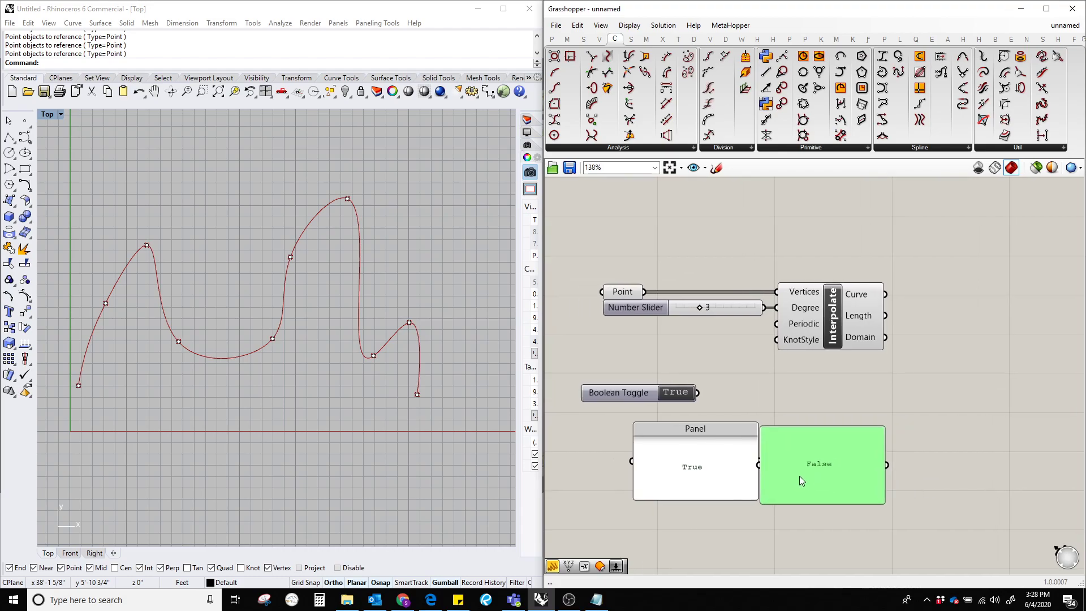
Step: Connect the Boolean Toggle to Interpolate's Periodic input and place the toggle just below the Number Slider
scroll(783, 405, up, 2)
right_drag(744, 392, 838, 380)
drag(870, 307, 832, 348)
drag(871, 286, 778, 377)
click(822, 380)
drag(679, 389, 706, 335)
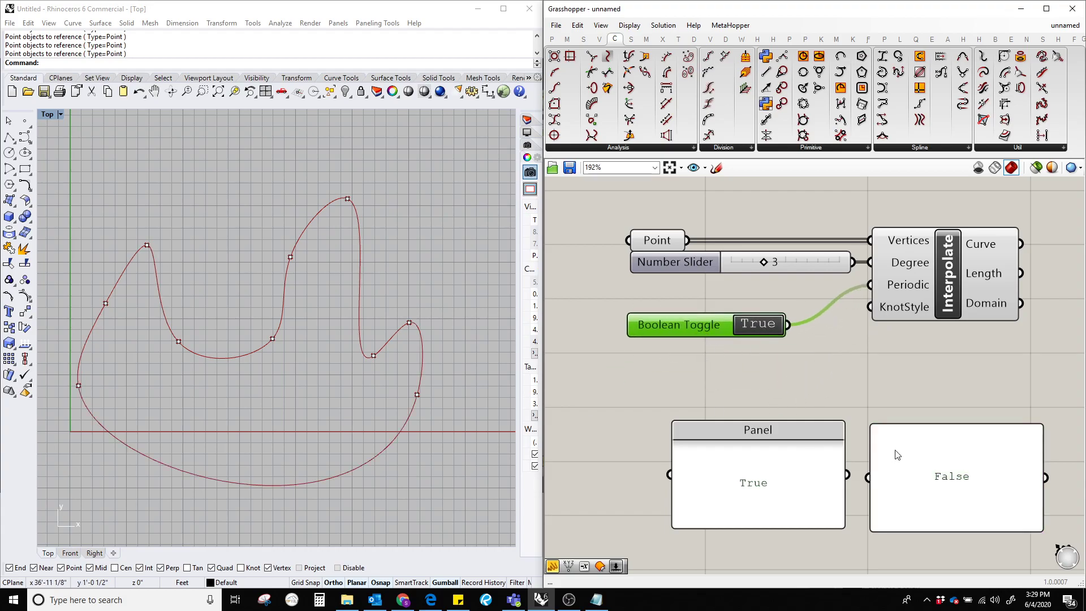
Step: Duplicate the False panel below Interpolate, connect the Boolean Toggle's output to the copy, and space the panels apart
alt+drag(917, 480, 796, 325)
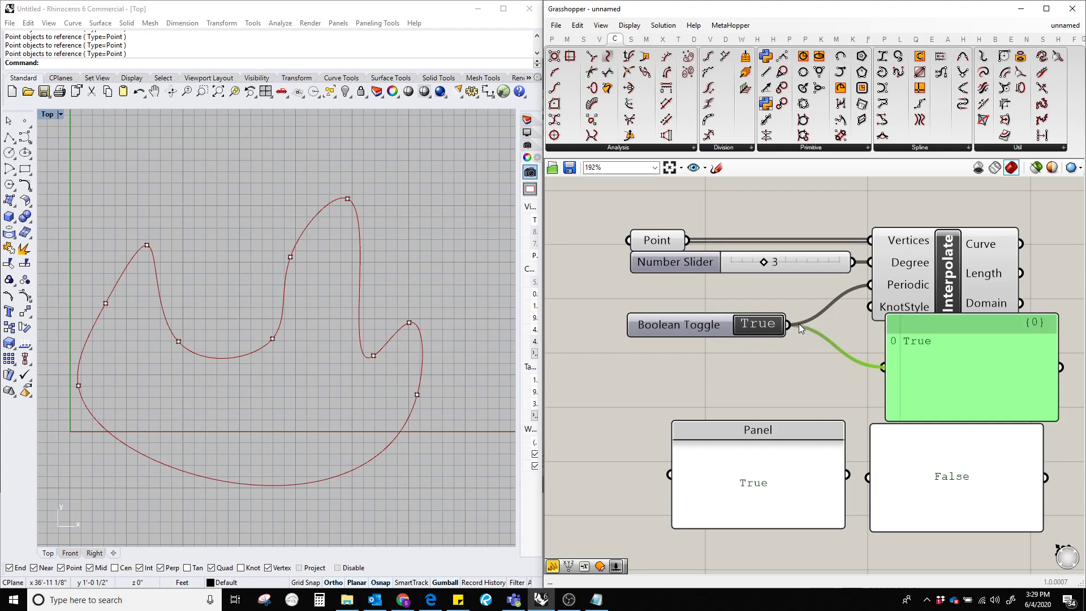
scroll(881, 532, down, 1)
right_drag(882, 532, 823, 457)
drag(824, 457, 783, 485)
drag(871, 327, 871, 355)
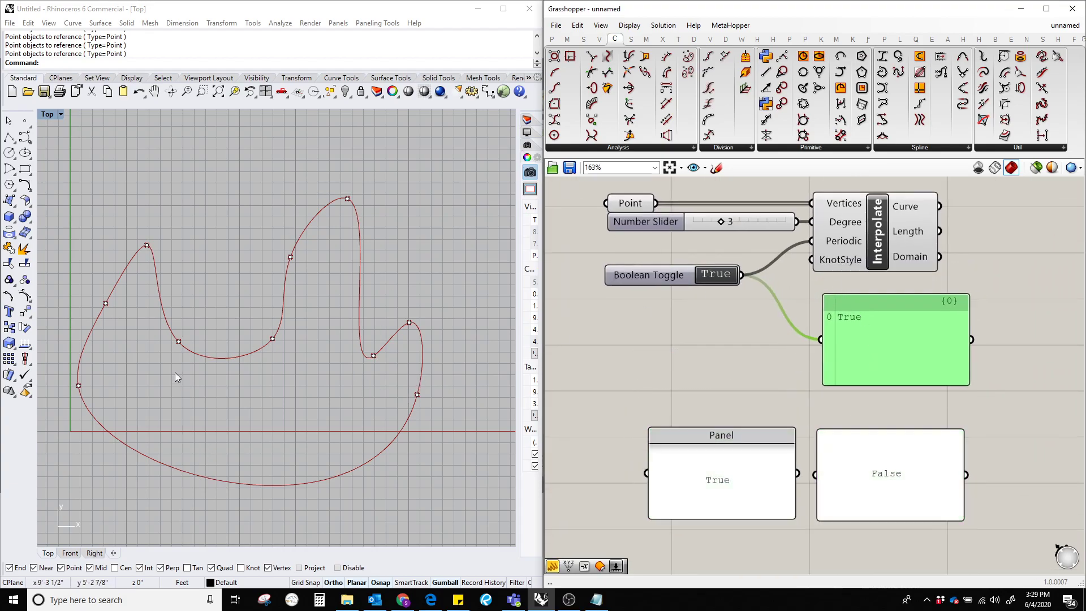
Step: Move the two referenced points in the valley between the curve's peaks in Rhino to reshape the periodic curve
drag(165, 362, 229, 262)
drag(256, 364, 295, 312)
click(318, 358)
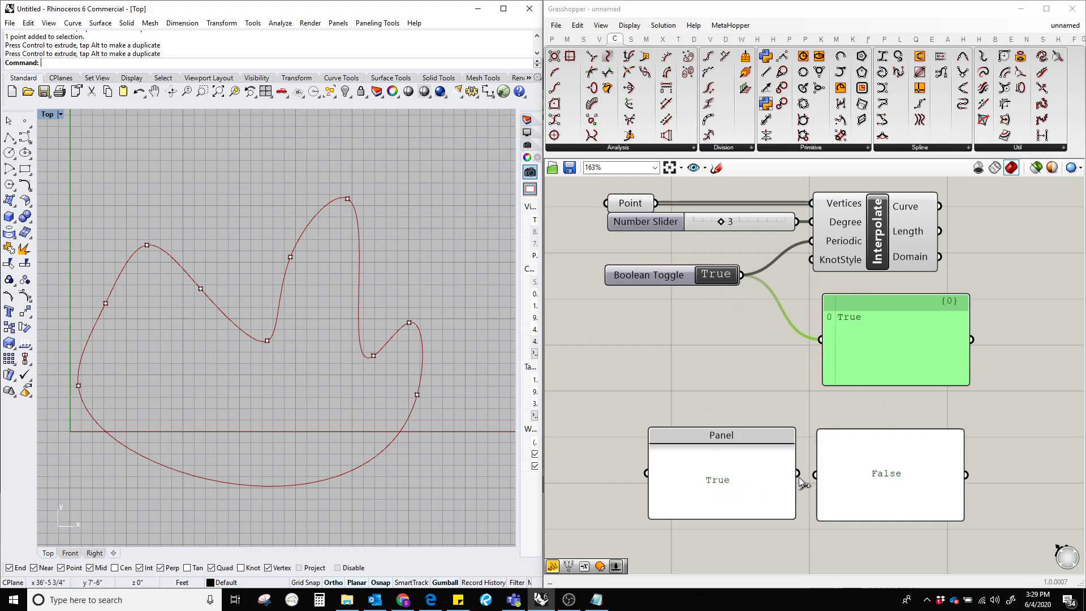
Step: Connect the True panel to Interpolate's Periodic input, and replace that connection with one from the False panel
shift+drag(798, 474, 812, 242)
drag(965, 474, 820, 247)
click(705, 385)
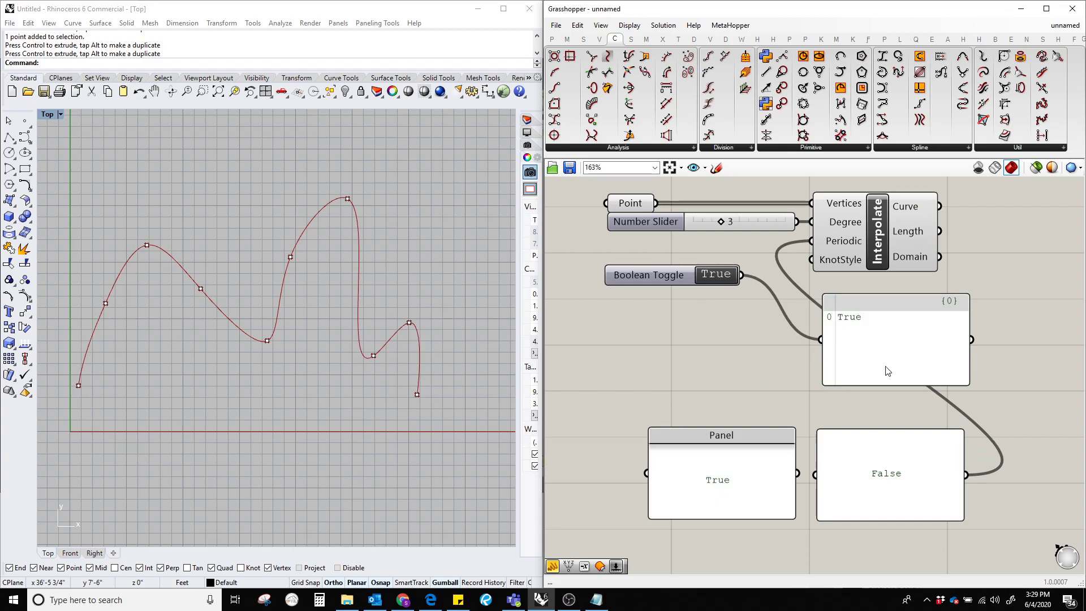
Step: Delete the copied panel that is wired to the Boolean Toggle
drag(886, 367, 827, 352)
key(Delete)
right_drag(734, 341, 751, 340)
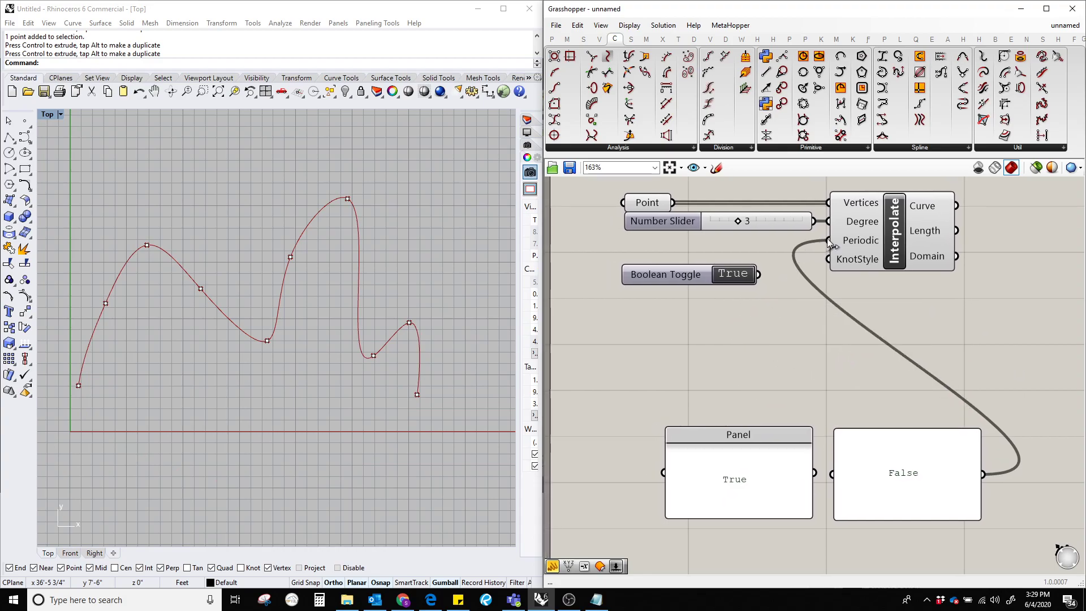
Step: Connect the Boolean Toggle to Interpolate's Periodic input in place of the False panel, and place the toggle closer to the component
drag(830, 243, 758, 275)
drag(682, 276, 696, 259)
click(786, 324)
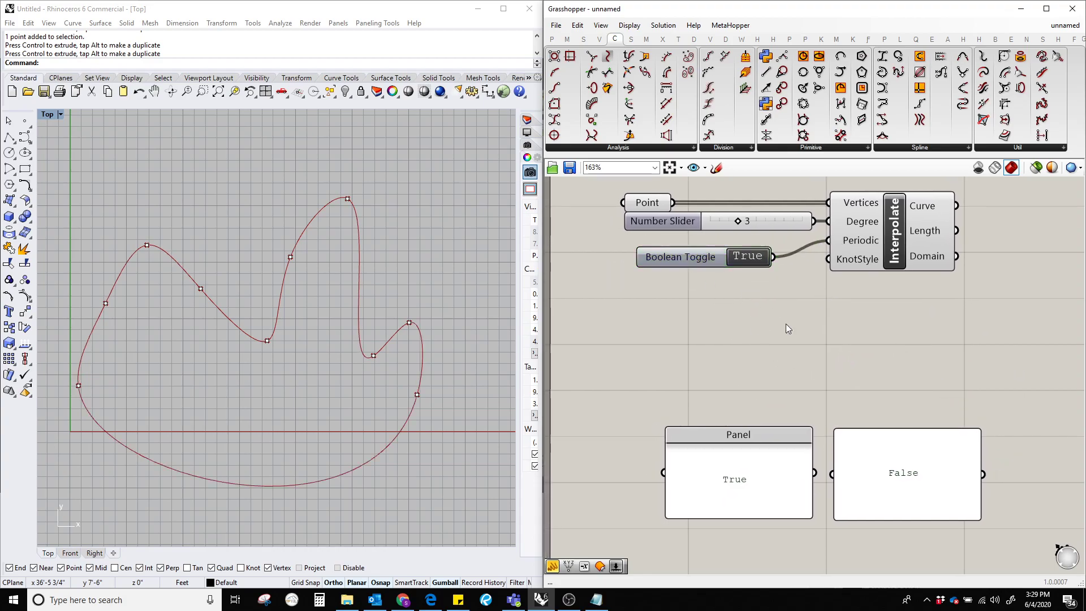
Step: Set Interpolate's KnotStyle input to Uniform Spacing, and return it to Chord Spacing
scroll(786, 324, up, 5)
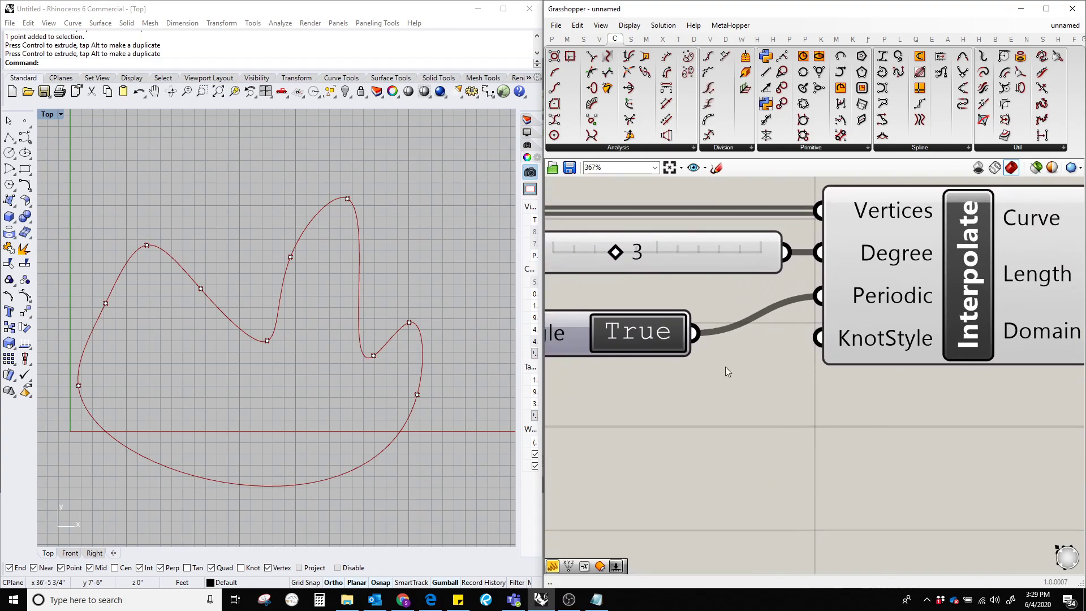
scroll(876, 342, up, 2)
right_click(865, 343)
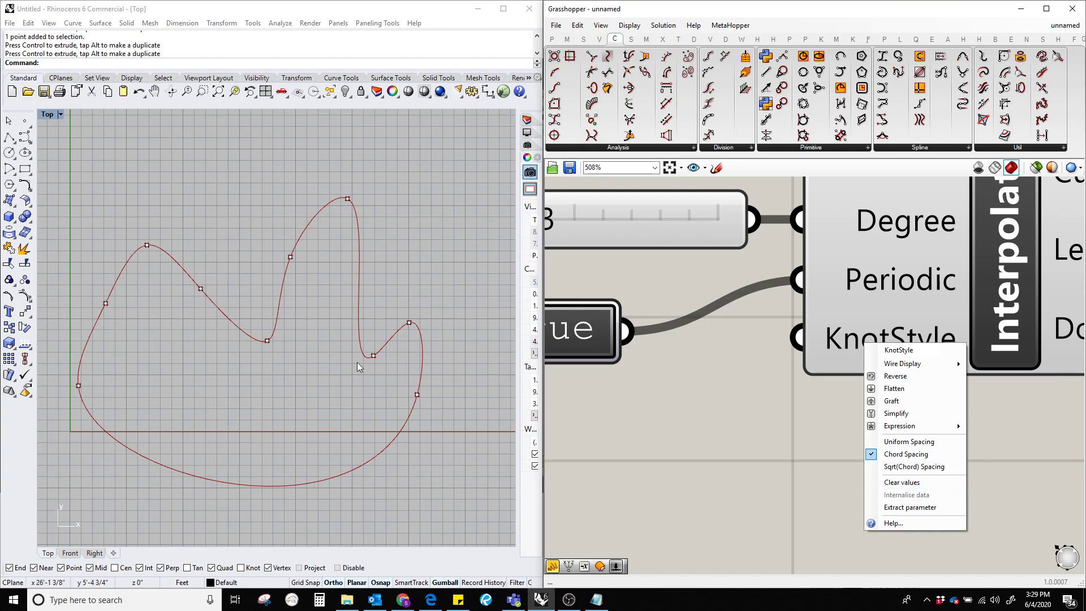
click(911, 442)
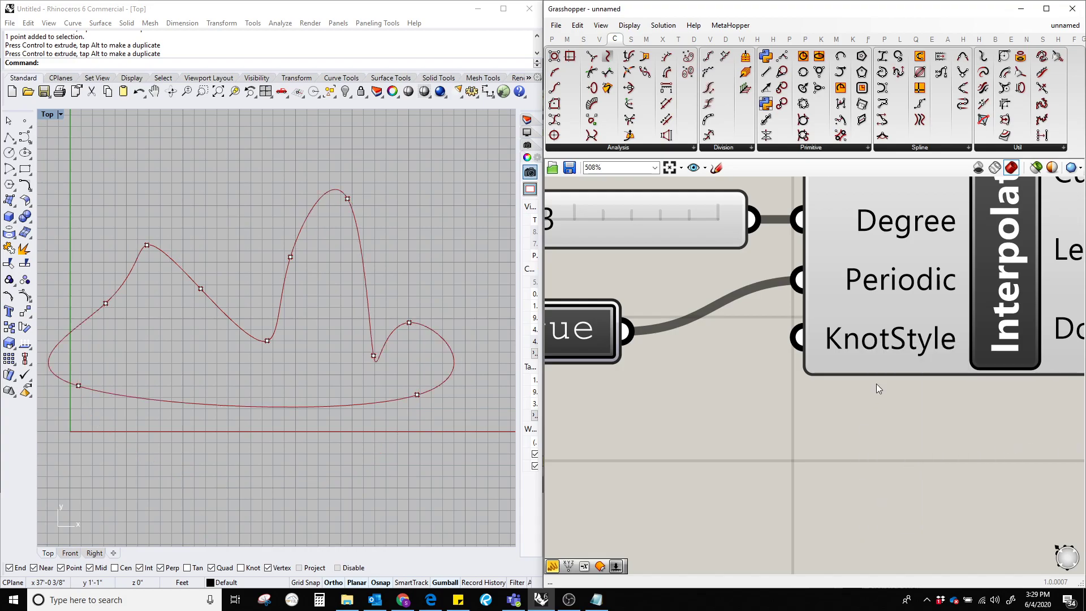
right_click(873, 348)
click(876, 460)
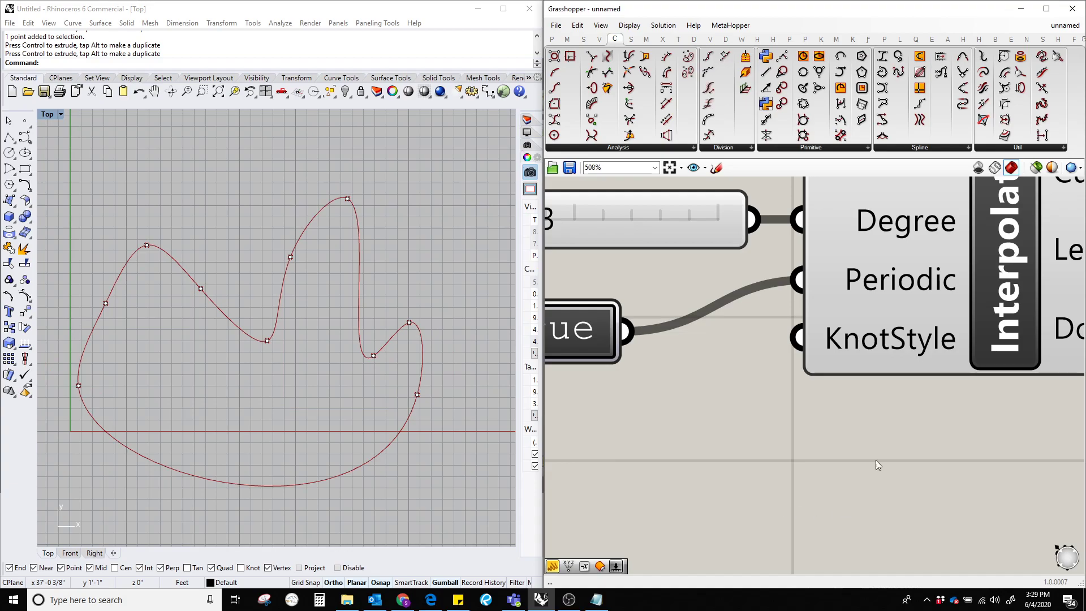
Step: Switch Interpolate's KnotStyle to Sqrt(Chord) Spacing, and restore Chord Spacing
right_click(918, 348)
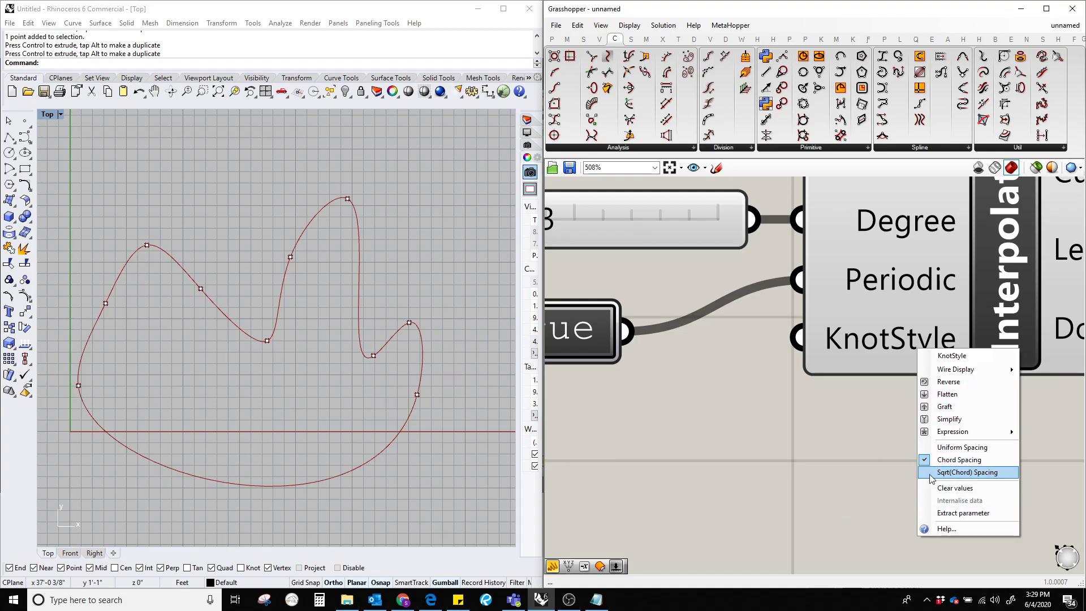
click(971, 476)
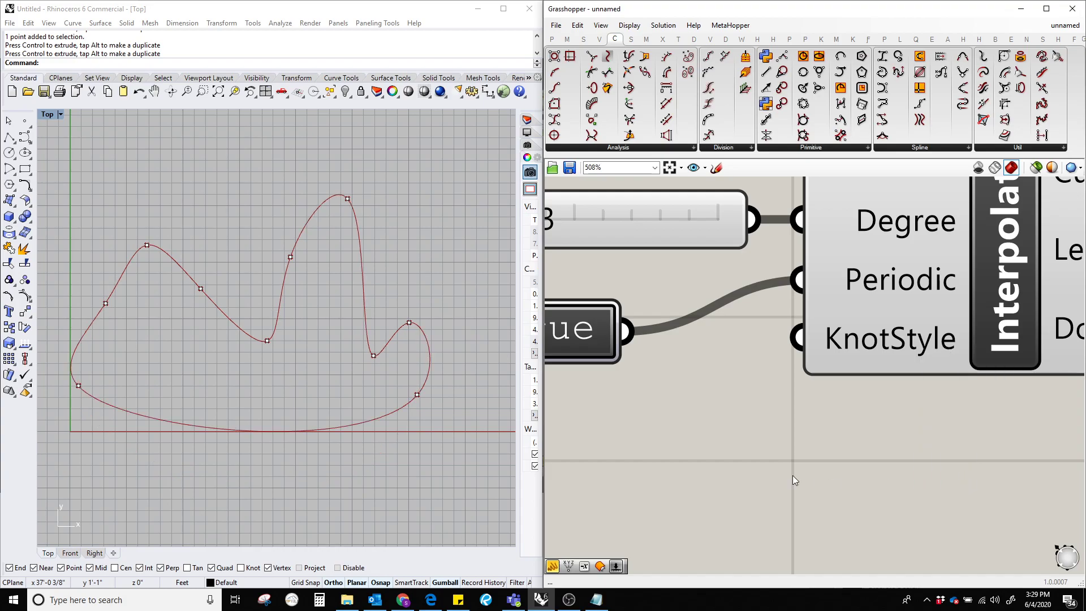
right_click(888, 351)
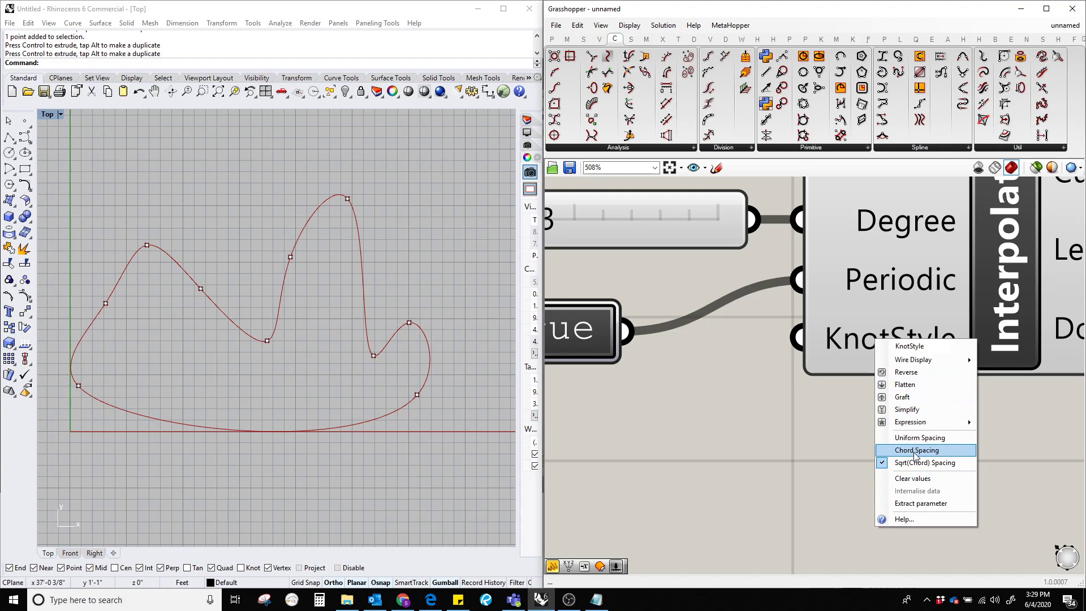
click(916, 450)
scroll(316, 356, up, 3)
scroll(415, 399, down, 4)
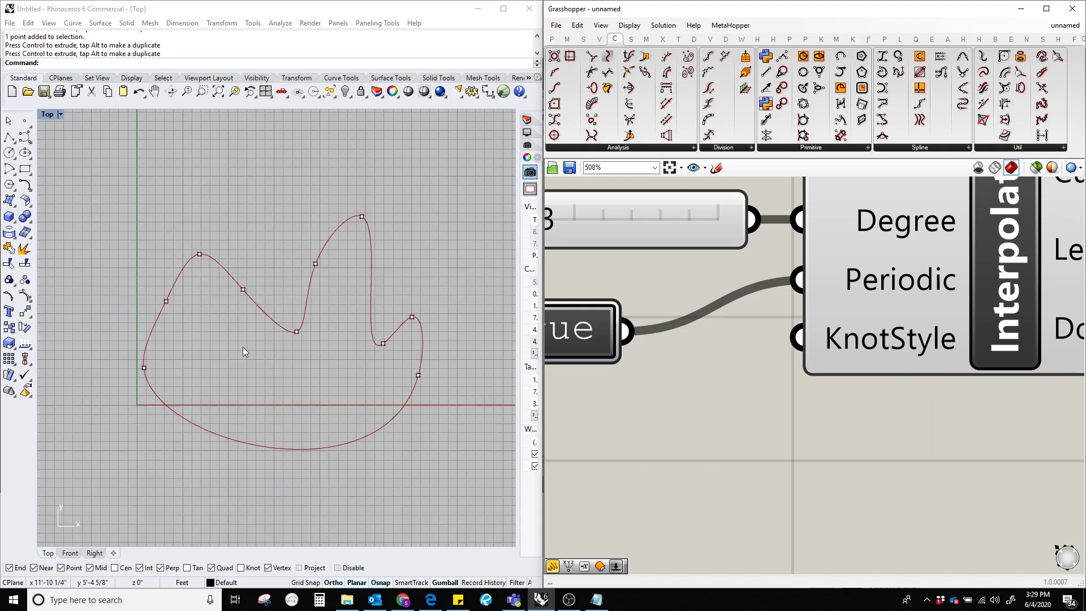
scroll(253, 369, up, 3)
scroll(277, 416, down, 4)
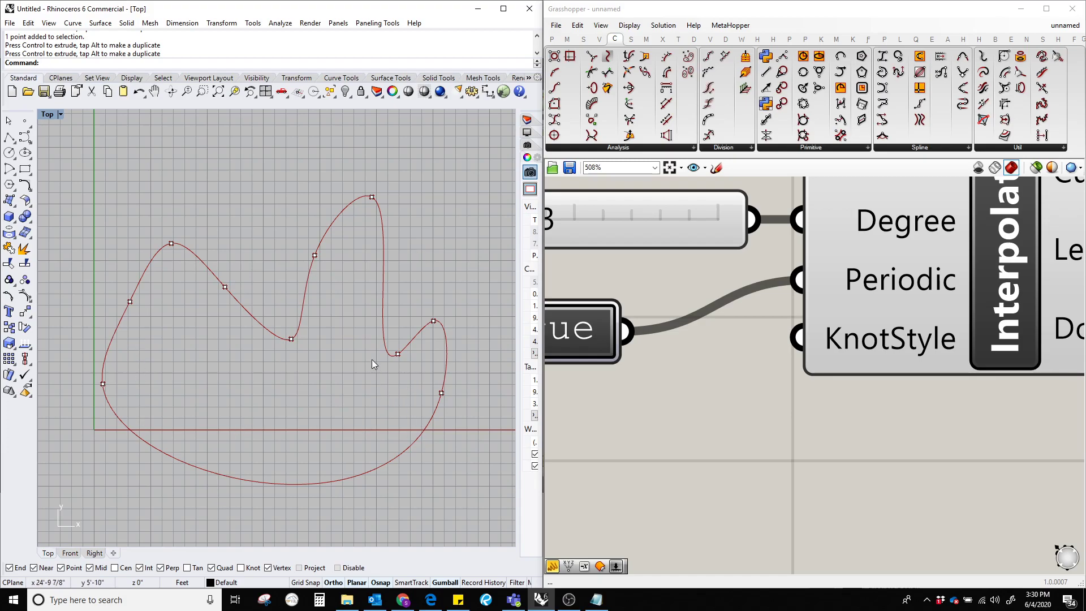
Step: Align the Boolean Toggle directly beneath the Number Slider, and delete the True and False panels
scroll(793, 413, down, 5)
click(628, 378)
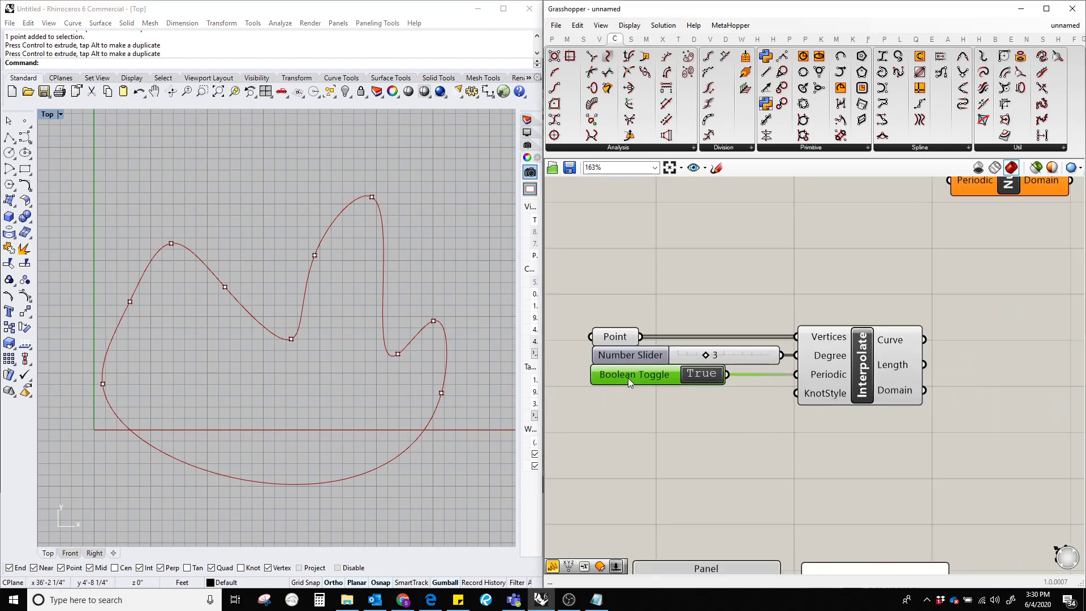
scroll(718, 476, down, 2)
right_drag(925, 485, 962, 347)
drag(962, 346, 643, 539)
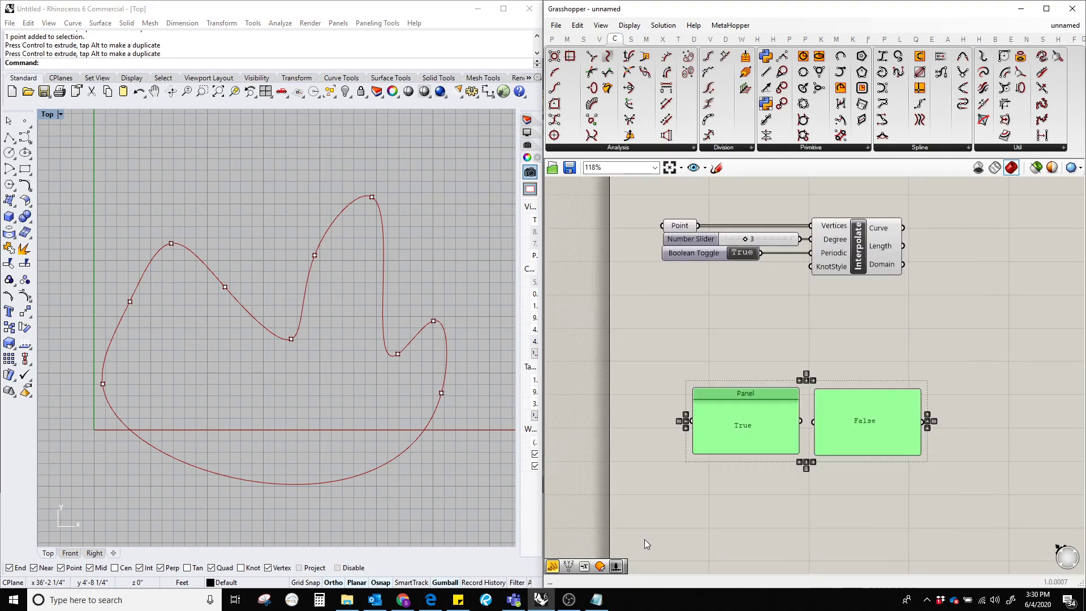
key(Delete)
Step: Move the Nurbs Curve component down the canvas to sit directly above the Interpolate component
right_drag(1011, 231, 955, 337)
click(912, 209)
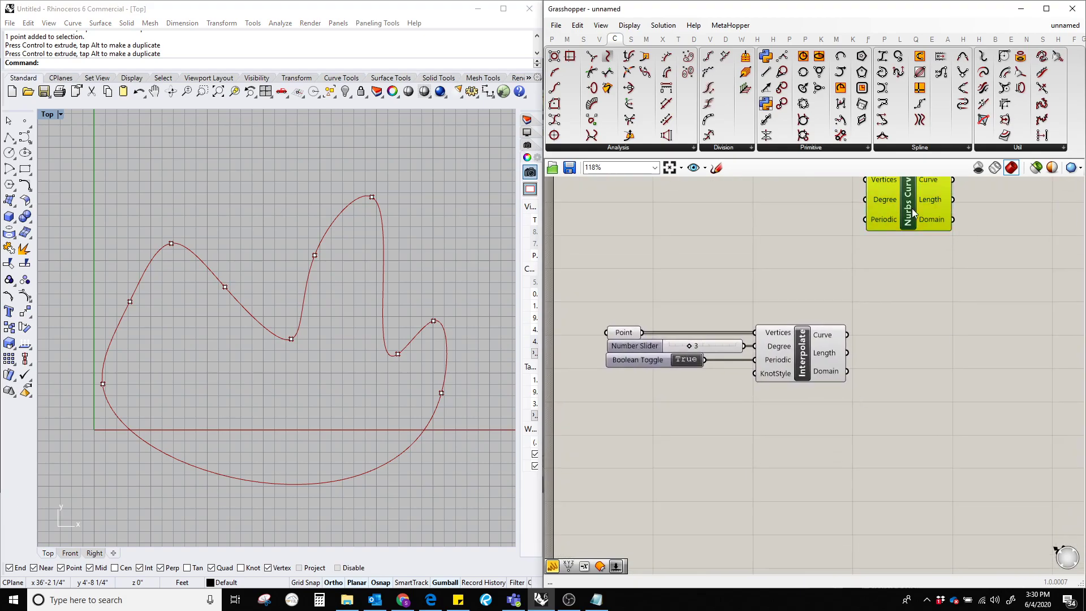
drag(912, 209, 936, 311)
click(897, 451)
right_drag(905, 387, 921, 443)
drag(957, 365, 827, 335)
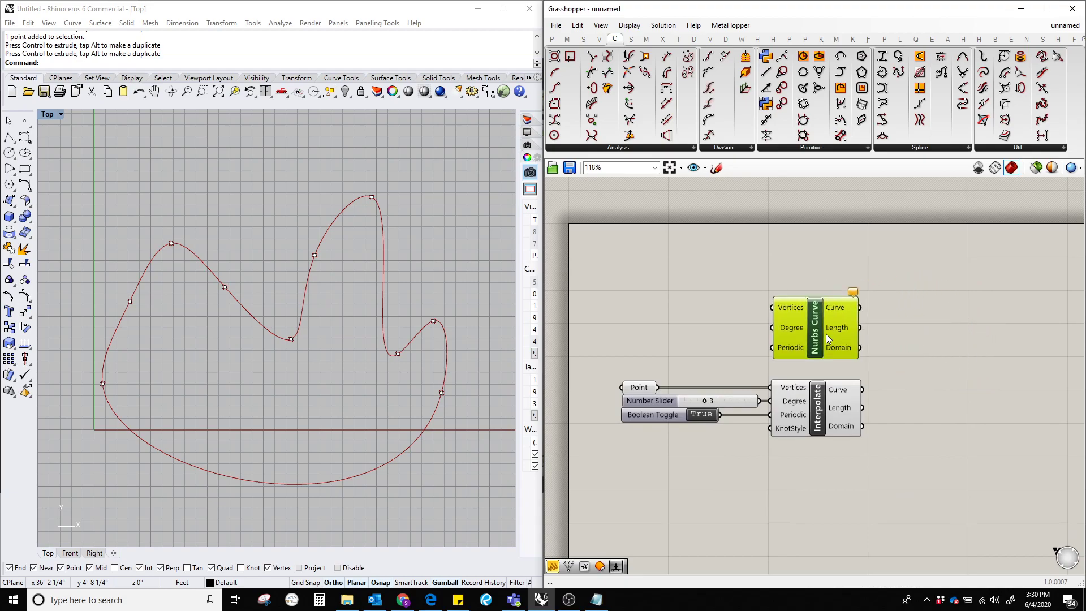
scroll(632, 401, up, 2)
drag(826, 272, 761, 318)
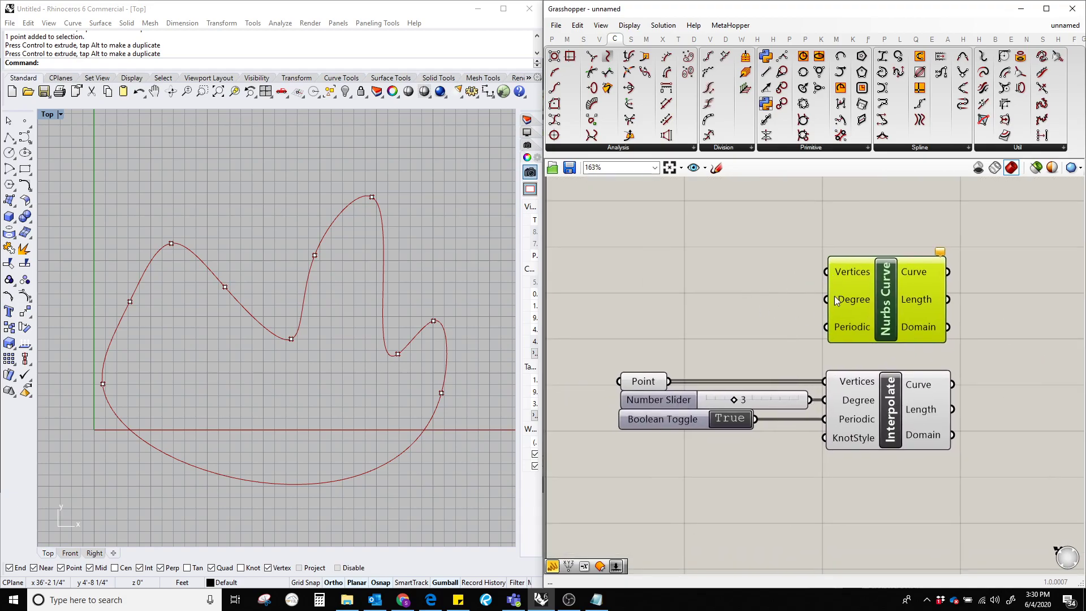
click(758, 351)
scroll(795, 300, up, 1)
click(936, 442)
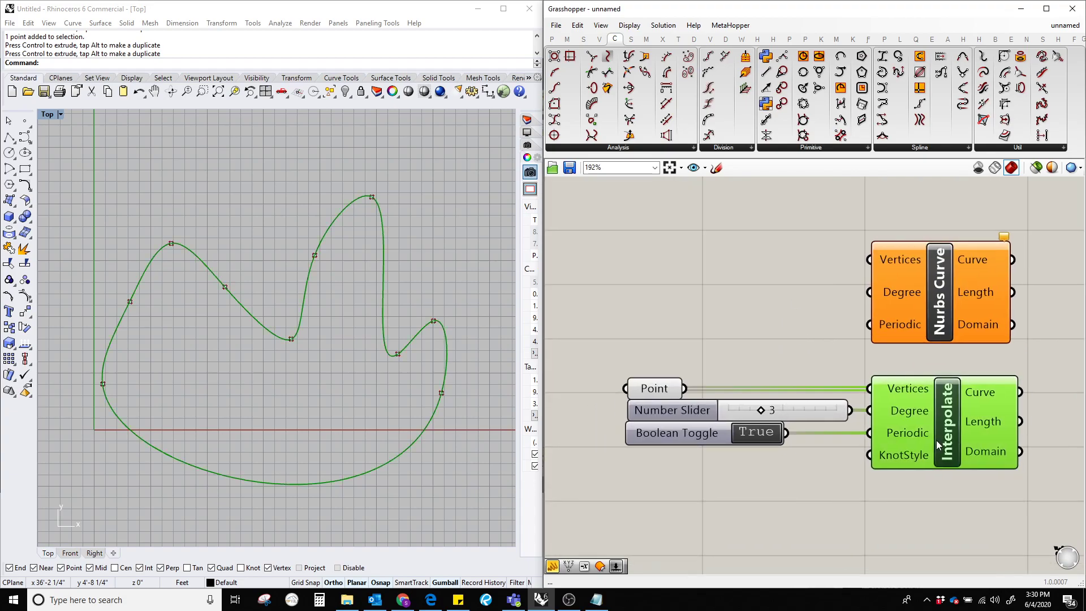
alt+drag(937, 444, 1015, 446)
key(ctrl+z)
Step: Move the Interpolate and Nurbs Curve components farther right of the Point, Number Slider and Boolean Toggle
right_drag(970, 515, 856, 497)
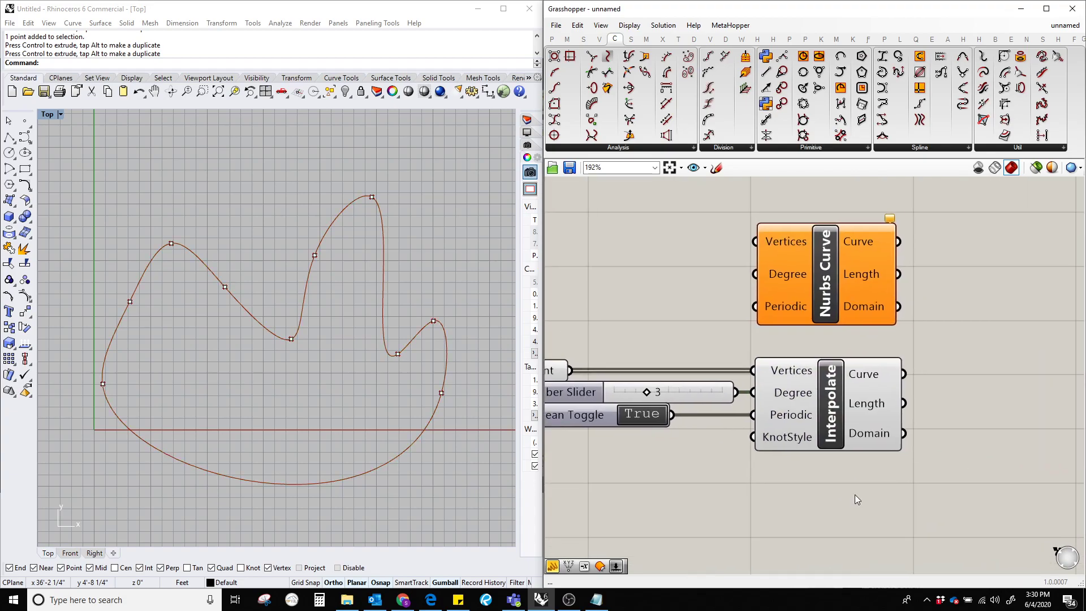
drag(861, 433, 894, 433)
click(773, 490)
right_drag(774, 490, 841, 491)
drag(882, 295, 972, 275)
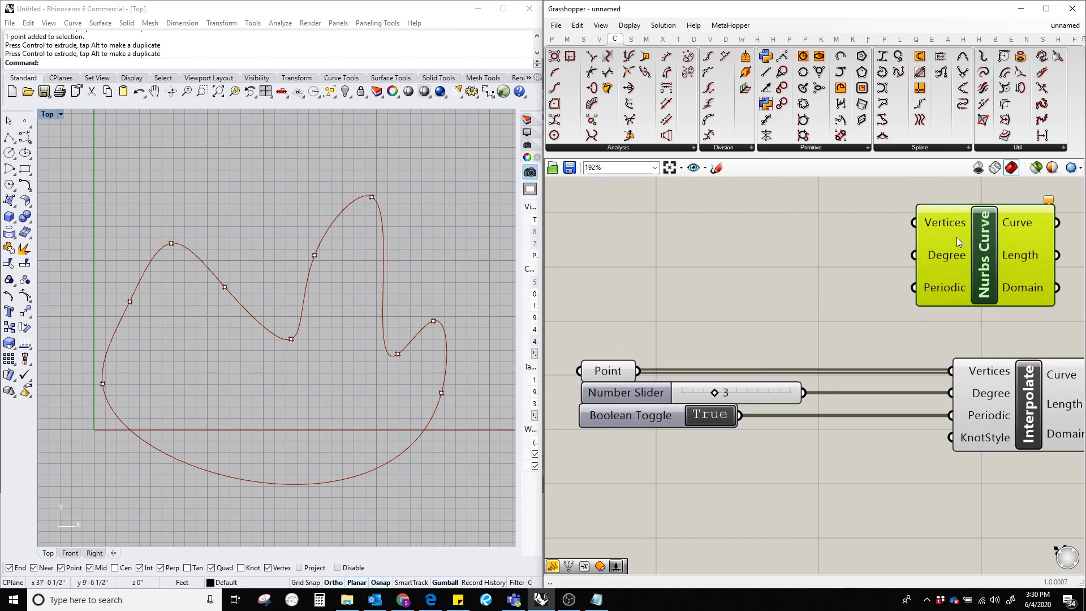
drag(956, 236, 988, 242)
click(848, 304)
Step: Connect the Point parameter's output to Nurbs Curve's Vertices input
right_drag(749, 285, 731, 317)
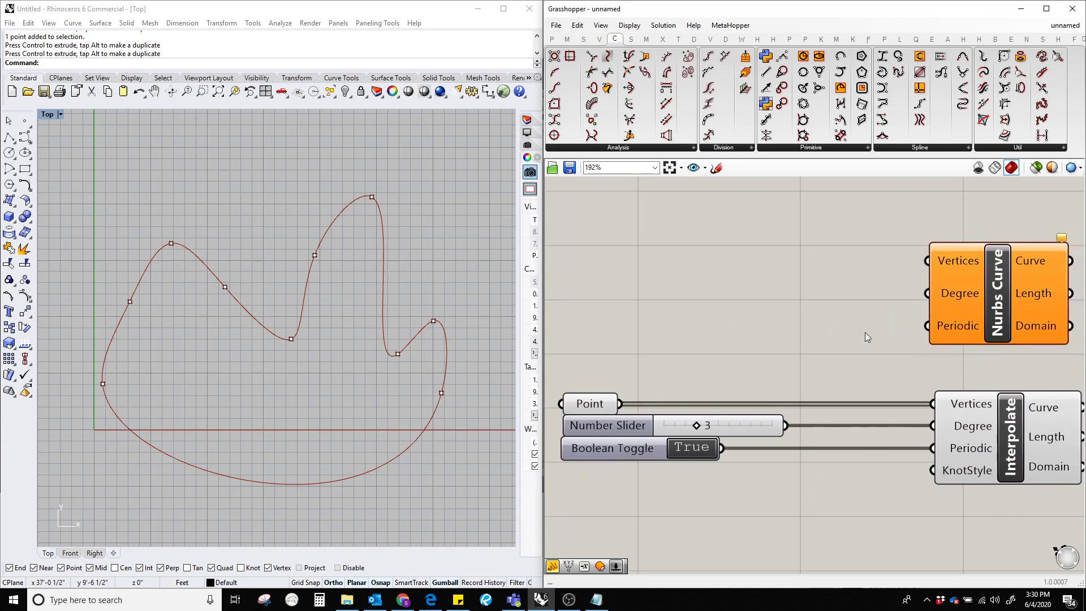
right_drag(988, 297, 953, 270)
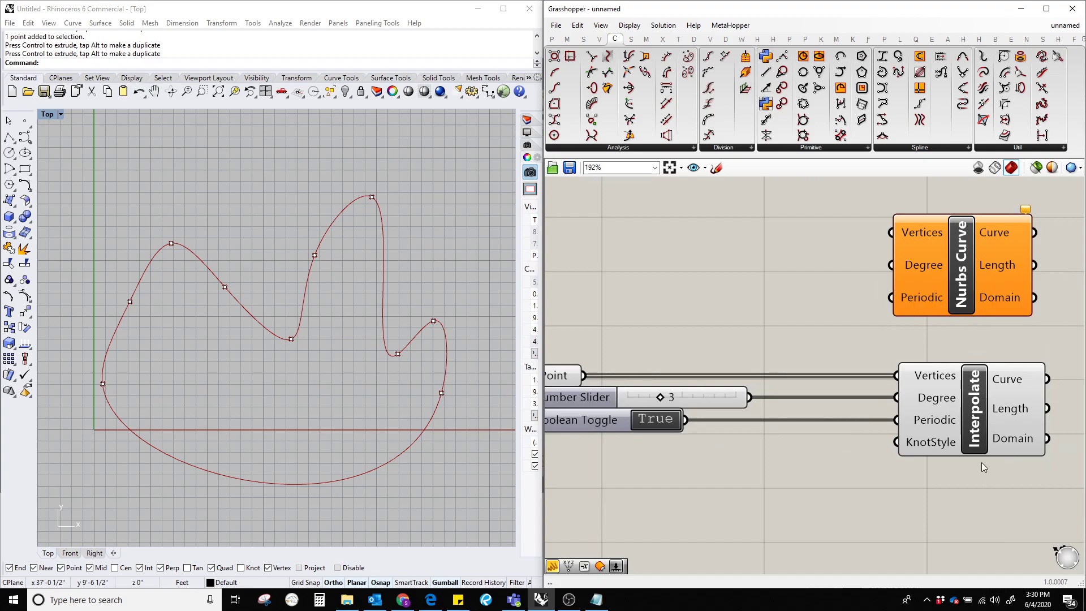
right_drag(735, 308, 795, 326)
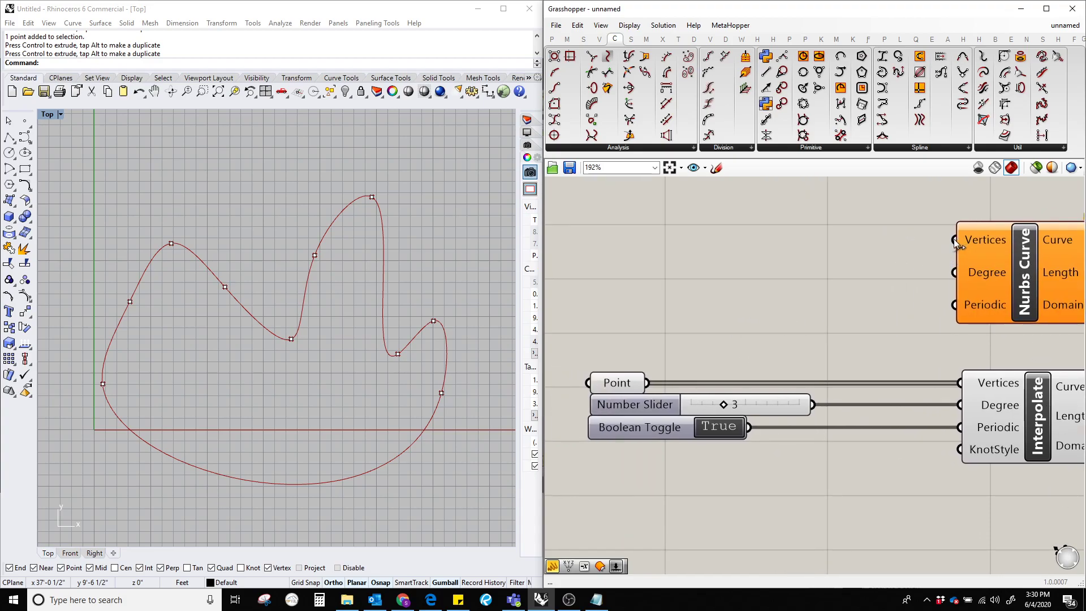
drag(954, 238, 647, 382)
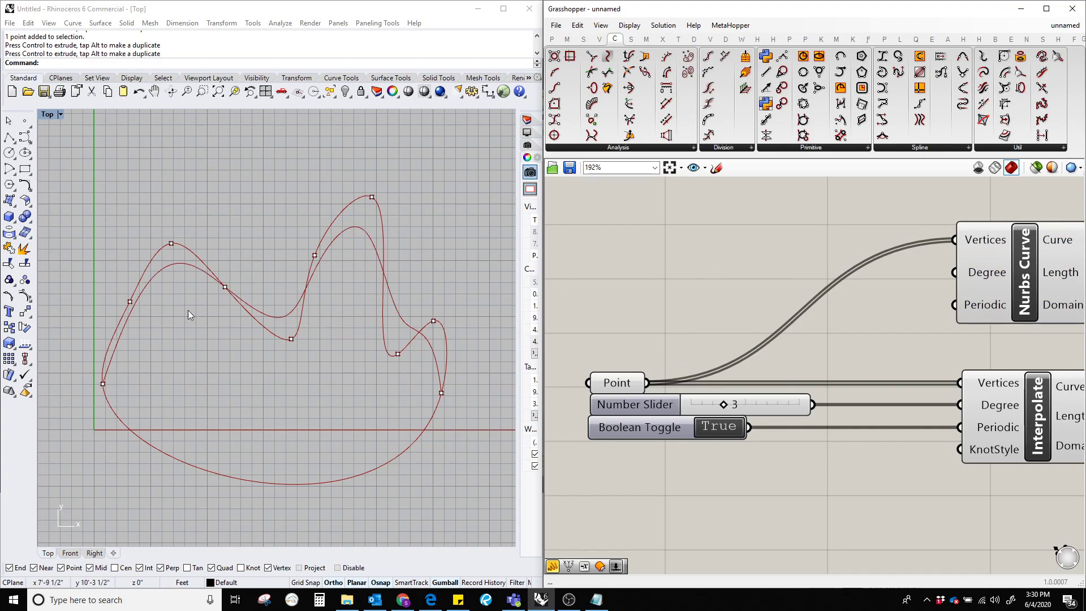
Step: Select Interpolate and Nurbs Curve alternately to compare how their two curves relate to the points in Rhino
right_drag(694, 285, 647, 284)
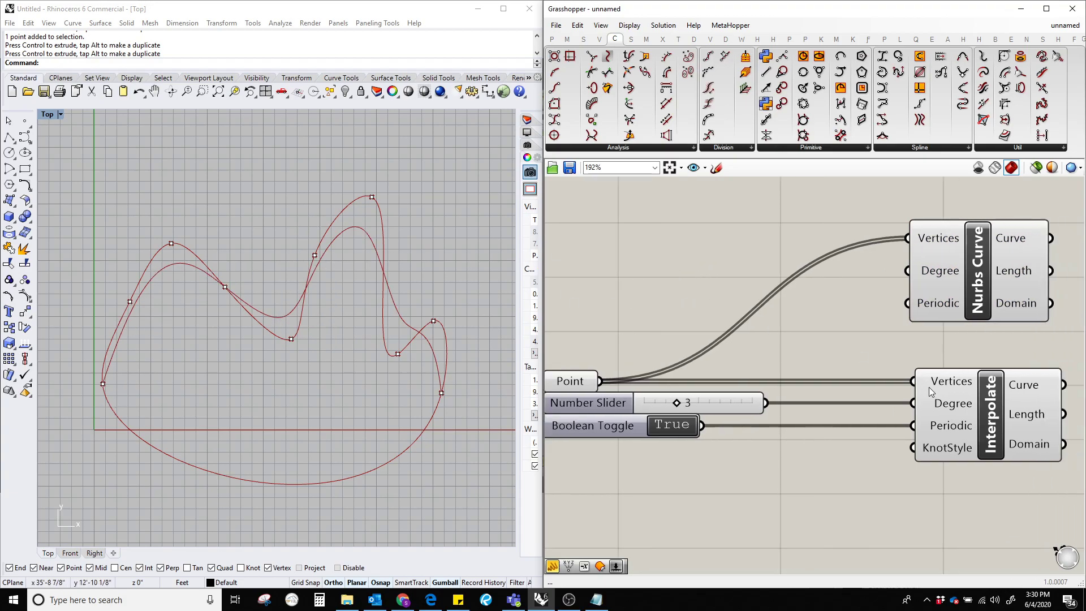
click(931, 390)
click(946, 245)
click(944, 390)
click(951, 249)
click(948, 390)
click(953, 248)
click(947, 390)
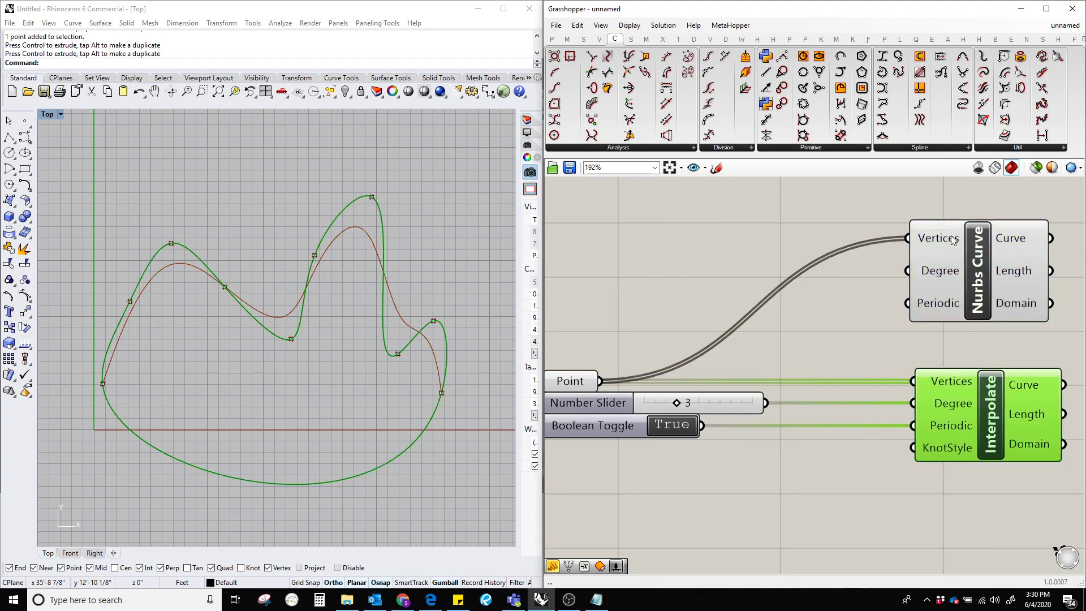
click(803, 327)
Step: Turn off the Interpolate component's preview
scroll(803, 327, down, 1)
right_drag(803, 327, 781, 306)
drag(936, 426, 832, 311)
drag(862, 506, 804, 333)
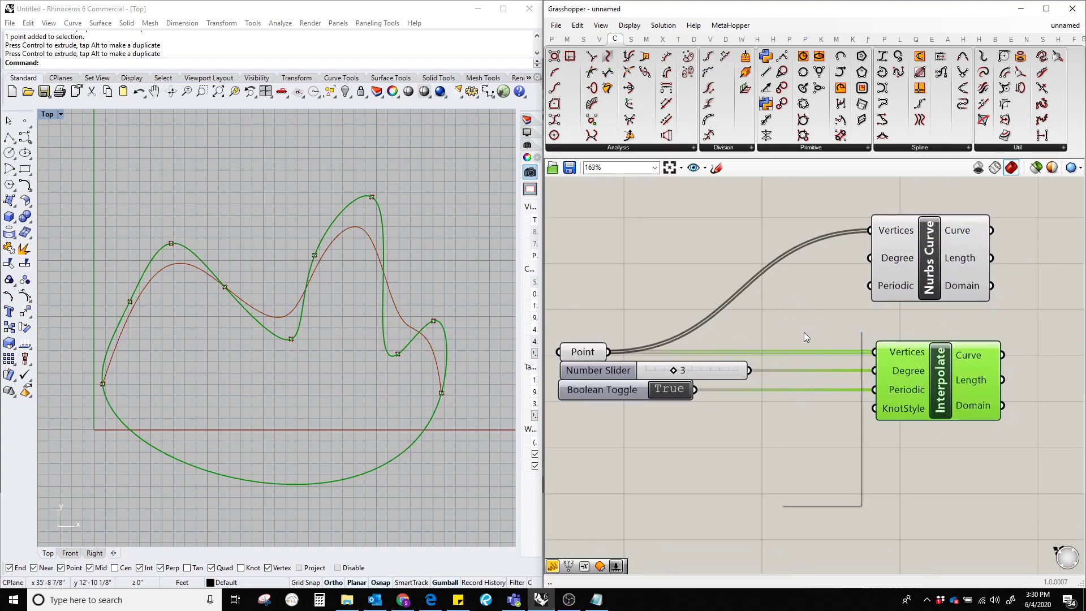
right_click(781, 329)
click(829, 353)
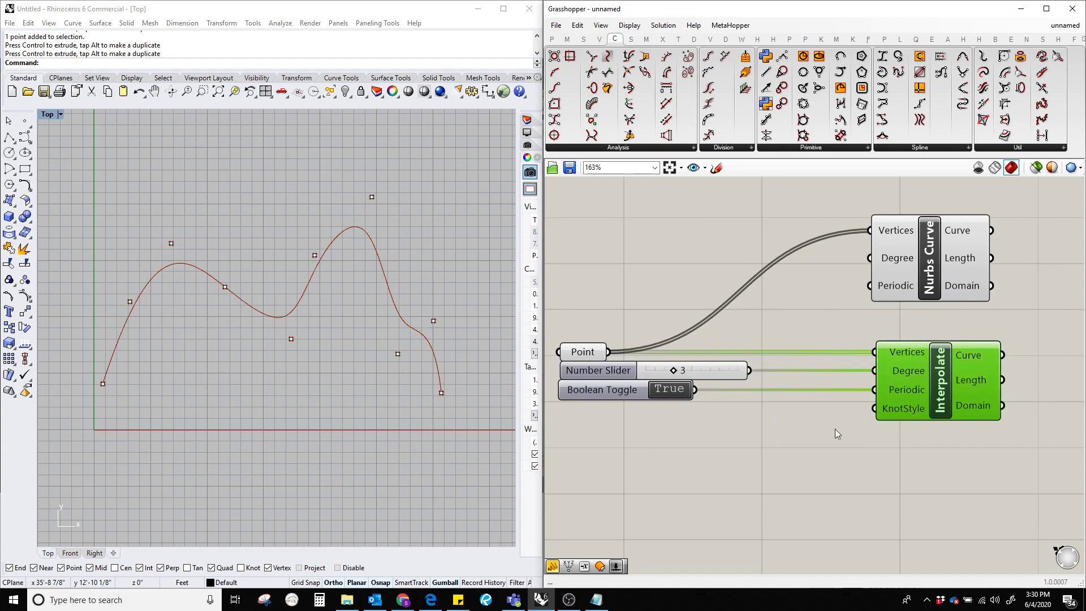
Step: Move Nurbs Curve slightly farther above Interpolate, and turn Interpolate's preview back on
click(804, 432)
right_drag(726, 435, 784, 441)
right_drag(949, 347, 815, 291)
drag(854, 233, 857, 202)
right_click(864, 323)
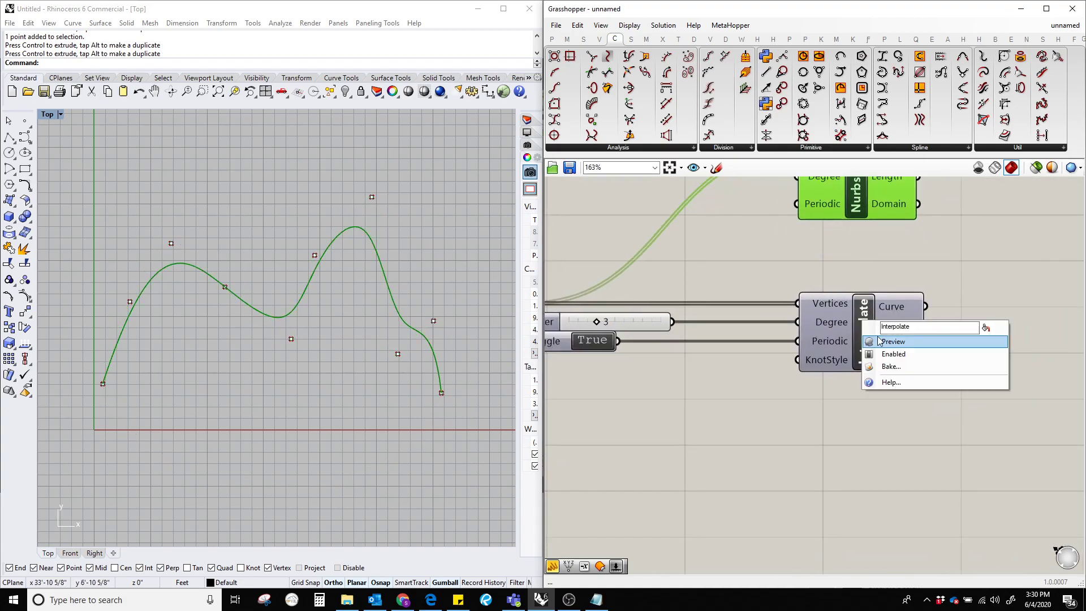
click(881, 342)
Step: Highlight the Interpolate curve and inspect up close along its length how it and the Nurbs curve follow the points
scroll(416, 280, up, 6)
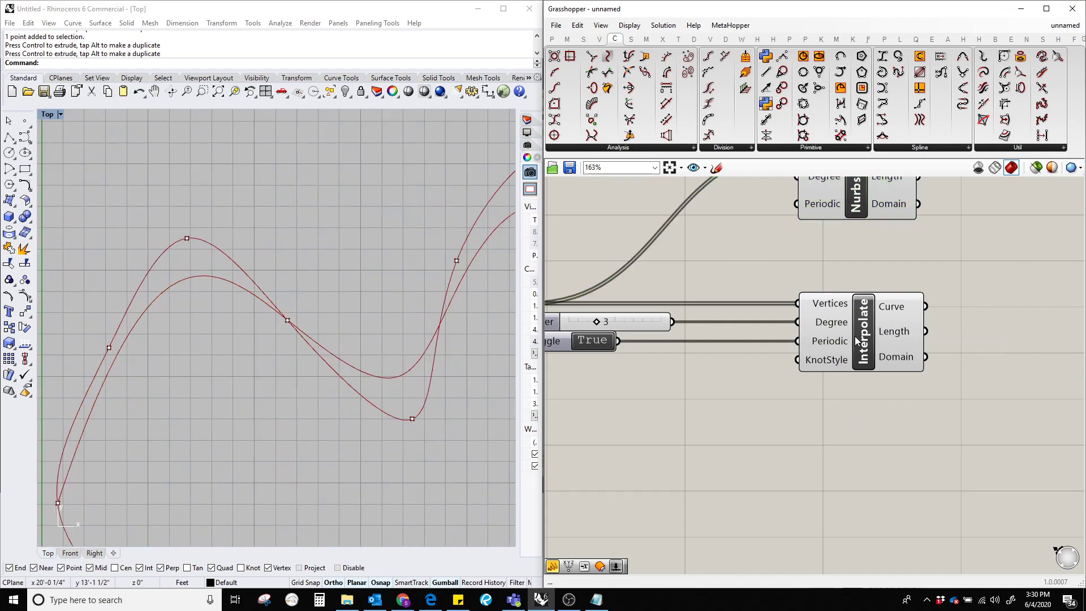
click(855, 338)
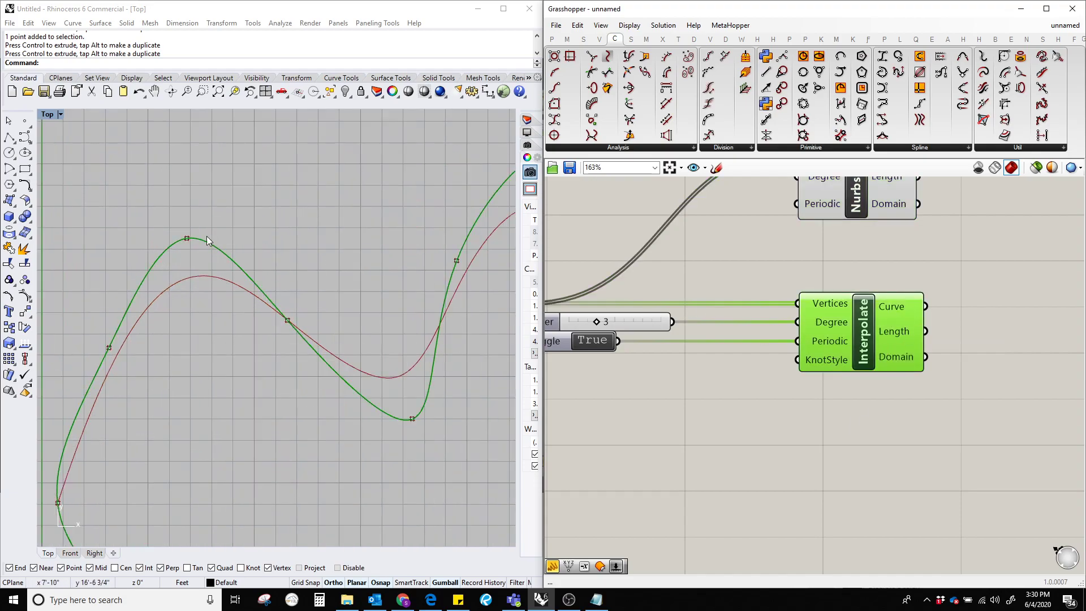
right_drag(109, 361, 182, 339)
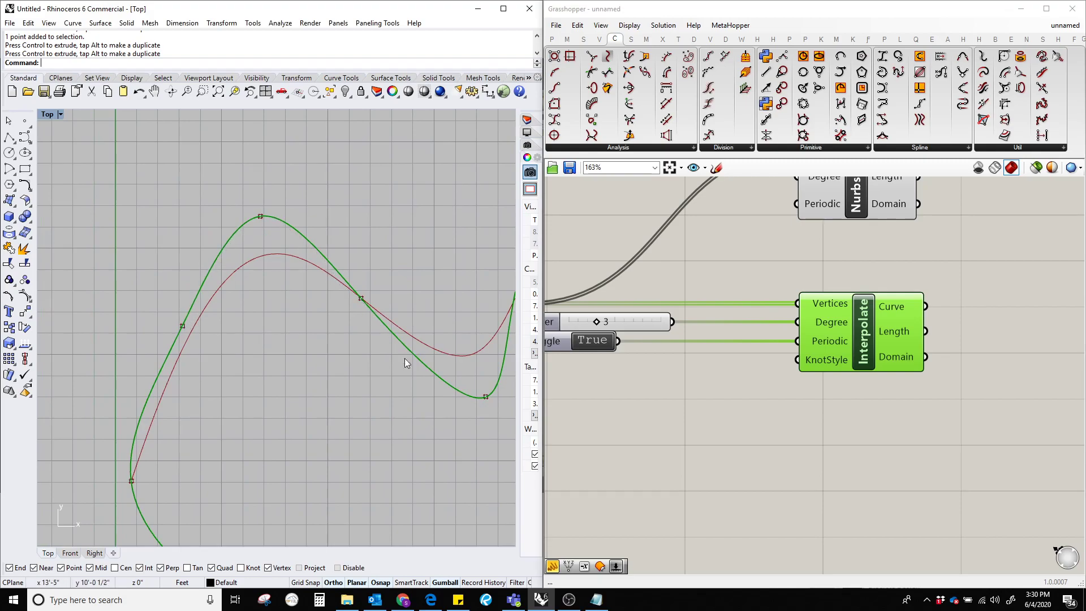
right_drag(405, 358, 262, 443)
right_drag(427, 289, 277, 251)
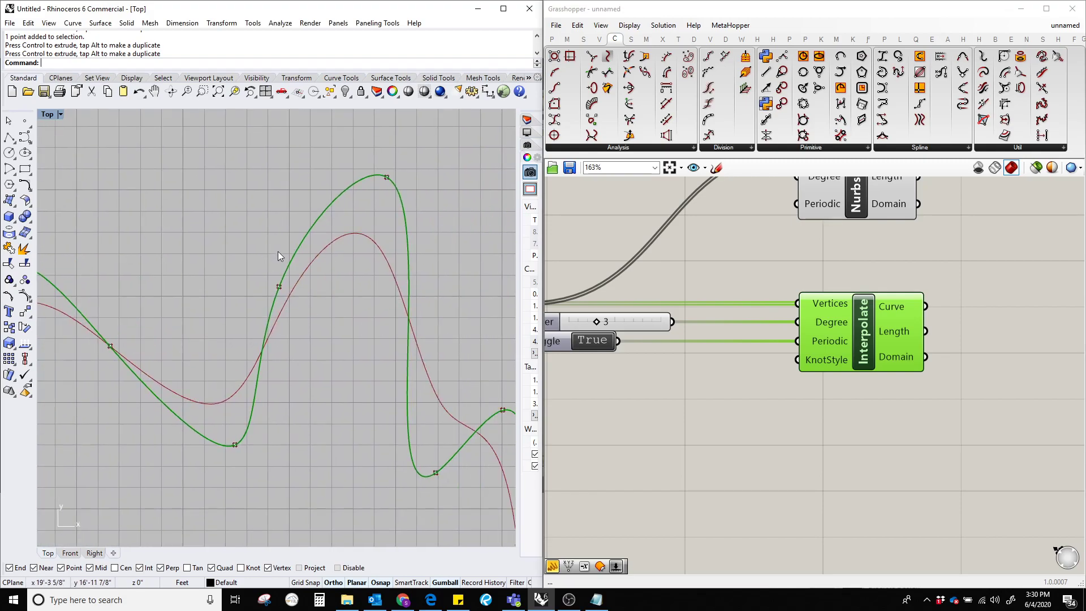
right_drag(466, 435, 287, 218)
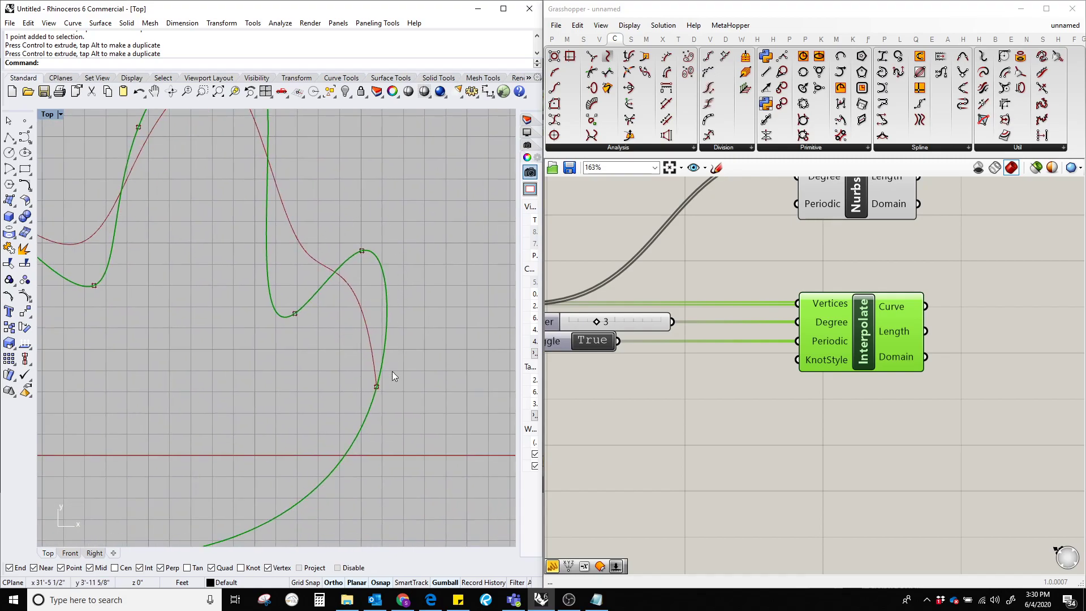
Step: Hide the Interpolate curve by switching its component's preview off, leaving the Nurbs curve displayed
right_click(916, 253)
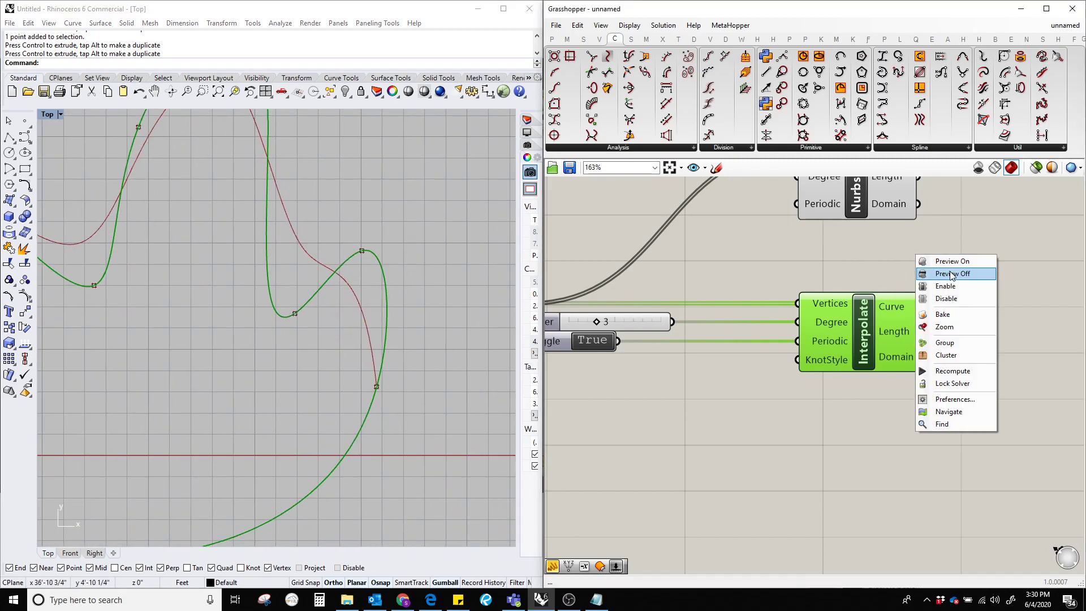
click(939, 270)
right_drag(256, 363, 448, 445)
scroll(449, 436, down, 2)
right_drag(117, 271, 209, 273)
scroll(210, 273, down, 2)
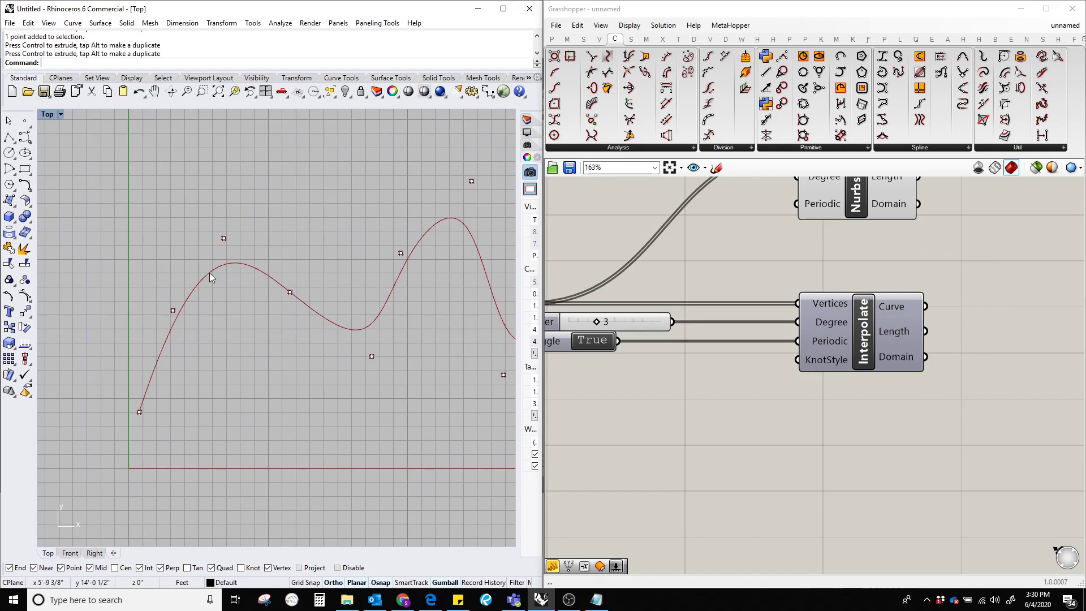
Step: Reshape the Nurbs curve in Rhino by raising the point above its first peak and shifting the next point slightly up and left
scroll(207, 260, up, 2)
click(228, 233)
drag(256, 205, 257, 144)
click(280, 358)
click(309, 300)
drag(337, 271, 304, 277)
click(265, 451)
click(256, 396)
scroll(240, 359, down, 2)
scroll(239, 359, down, 2)
right_drag(333, 376, 329, 333)
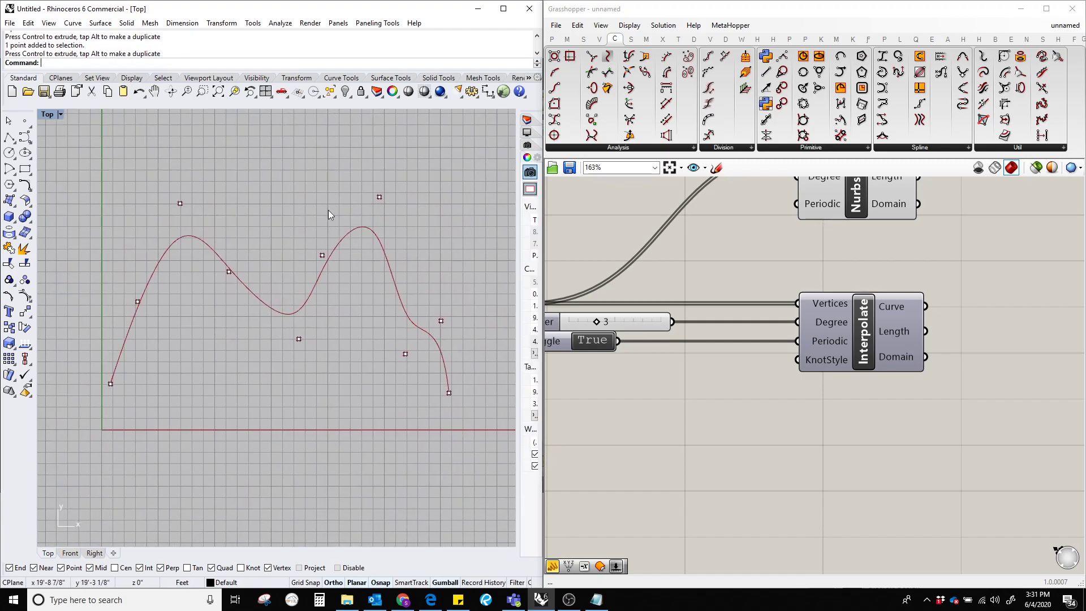
Step: Duplicate the Interpolate degree slider beside the Nurbs Curve component, wire the copy to its Degree input, and align it there
right_drag(808, 294, 832, 397)
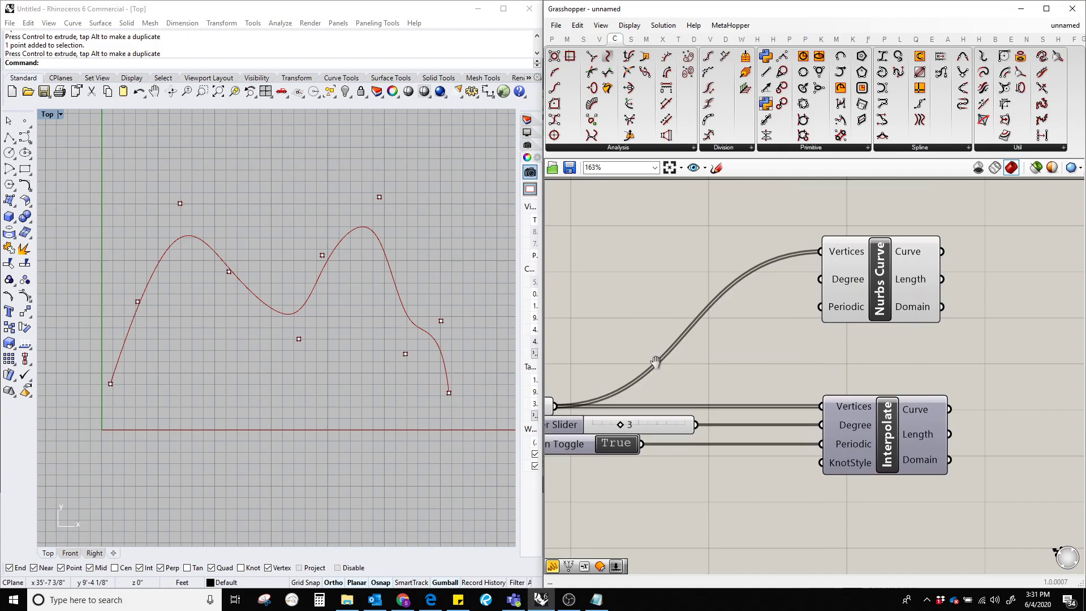
right_drag(654, 362, 752, 343)
alt+drag(662, 406, 663, 297)
drag(761, 295, 836, 254)
right_drag(376, 323, 356, 357)
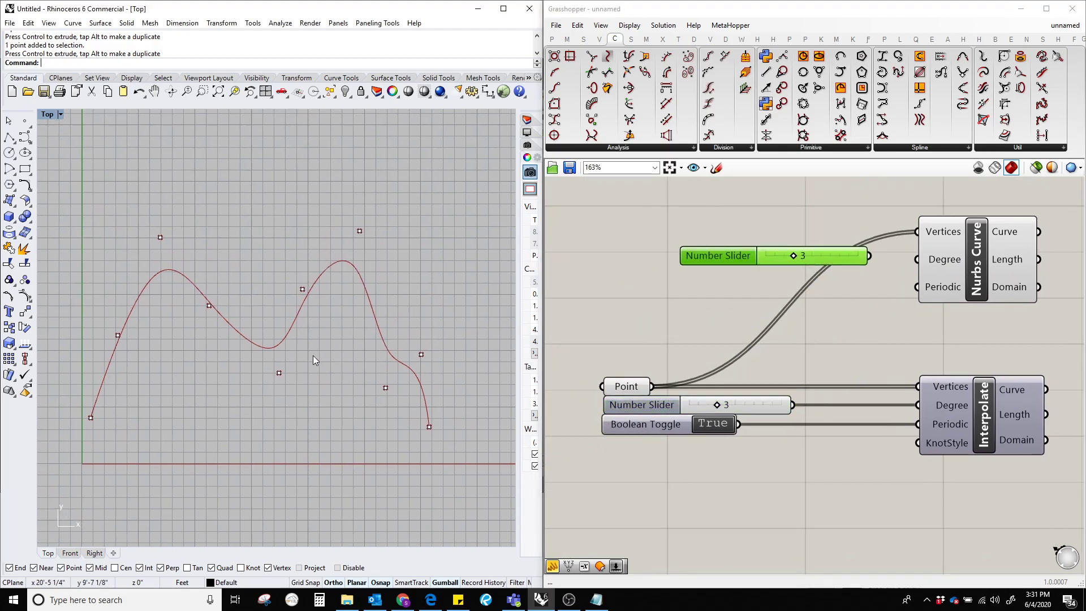
drag(918, 260, 868, 263)
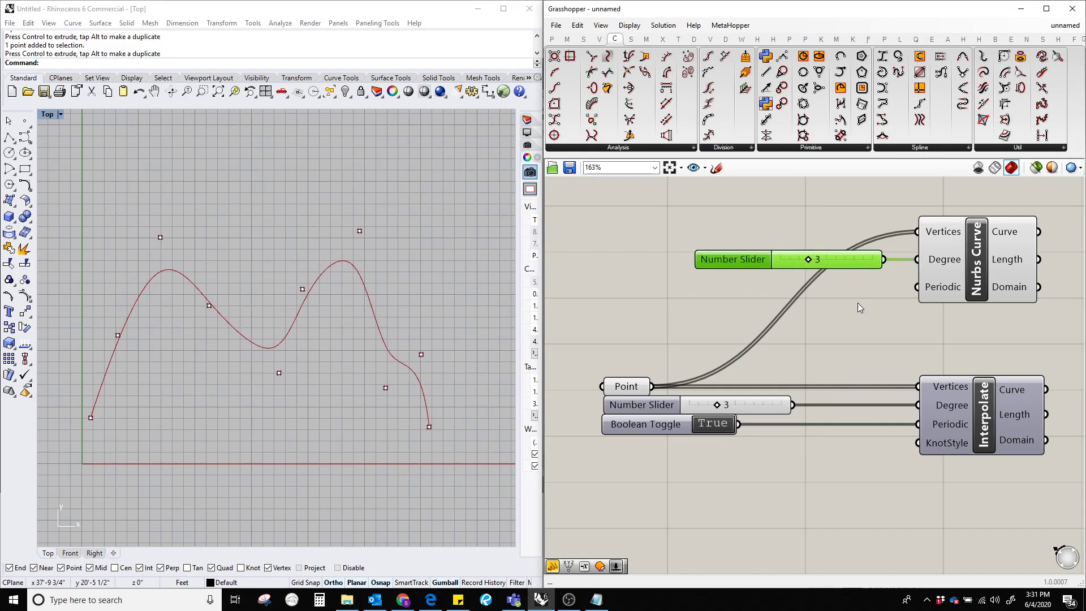
scroll(831, 303, up, 2)
mouse_move(800, 267)
mouse_down()
mouse_move(775, 268)
mouse_move(824, 274)
mouse_move(772, 277)
mouse_move(796, 280)
mouse_up()
scroll(781, 298, down, 1)
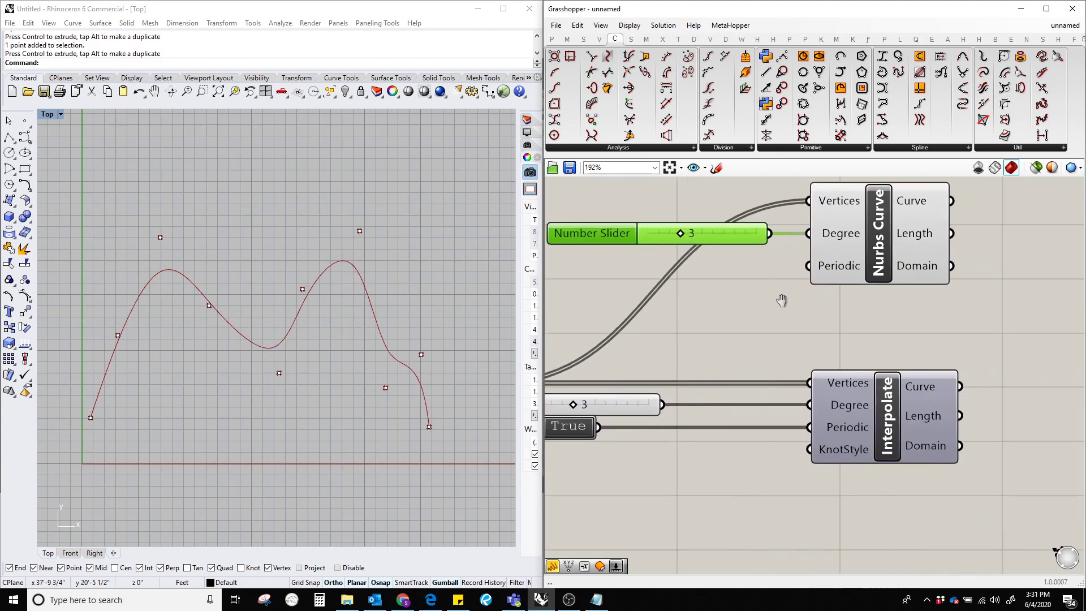
Step: Duplicate the Boolean Toggle below the Nurbs Curve slider and wire the copy to the Nurbs Curve's Periodic input
right_drag(749, 314, 810, 306)
alt+drag(585, 415, 725, 263)
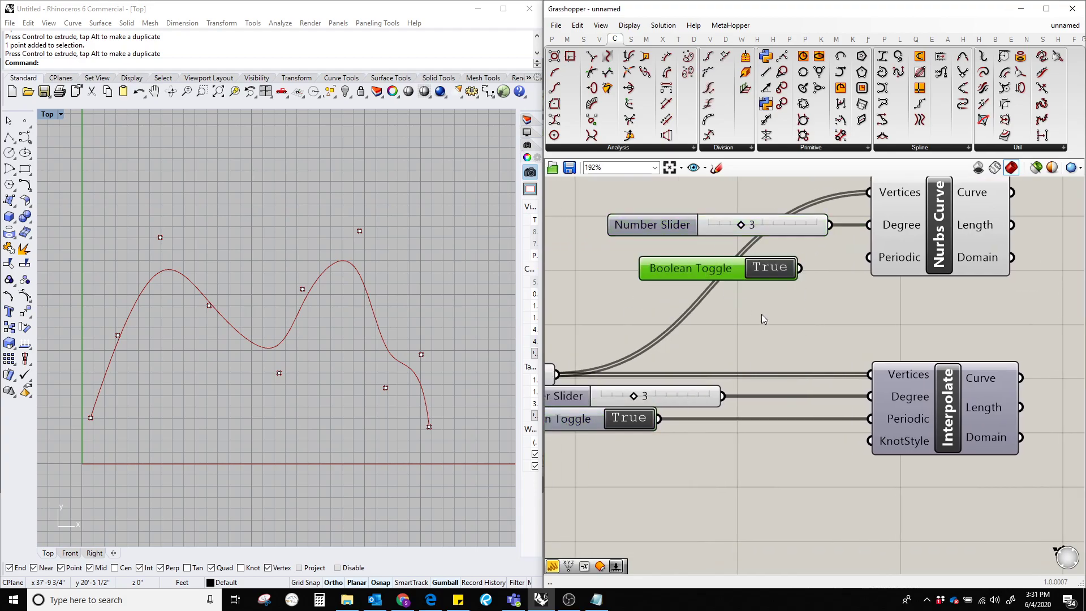
click(762, 314)
drag(871, 258, 800, 269)
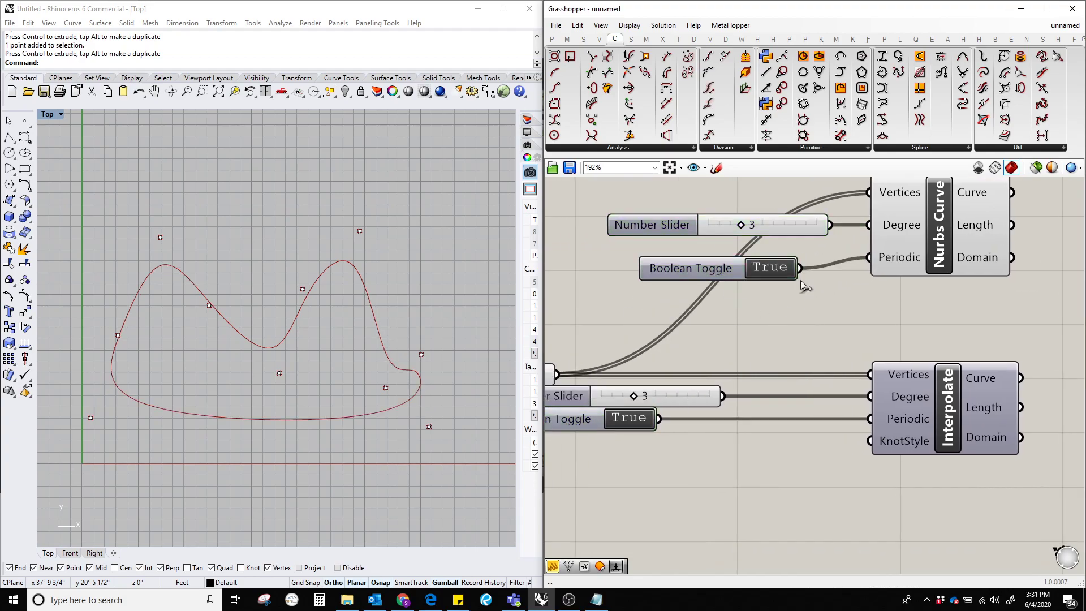
Step: Set the Nurbs Curve's Periodic toggle to False and move the toggle slightly up, closer to the component
scroll(786, 286, up, 2)
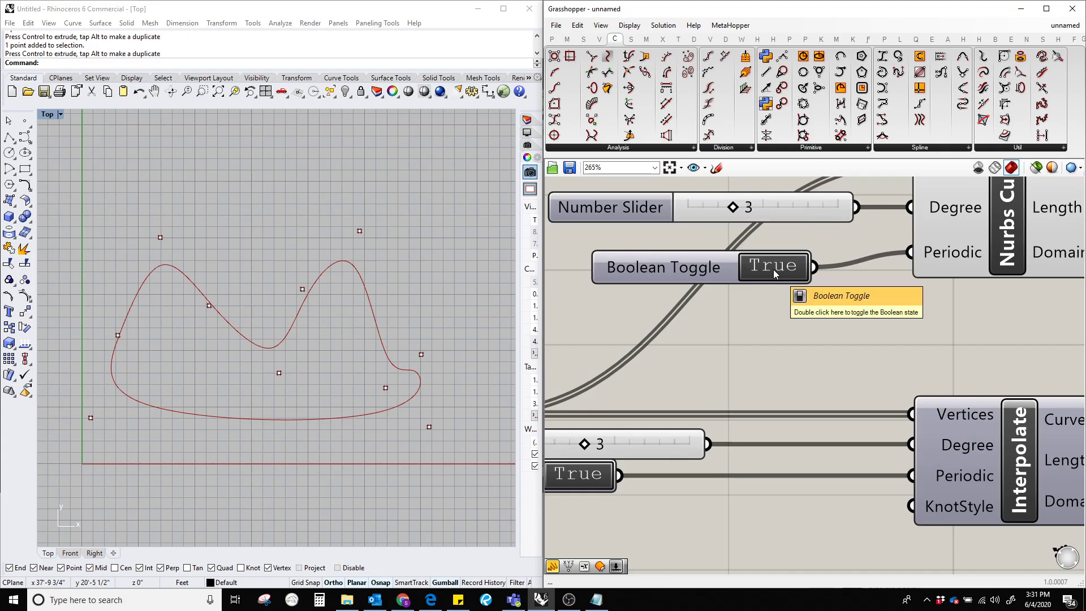
click(773, 270)
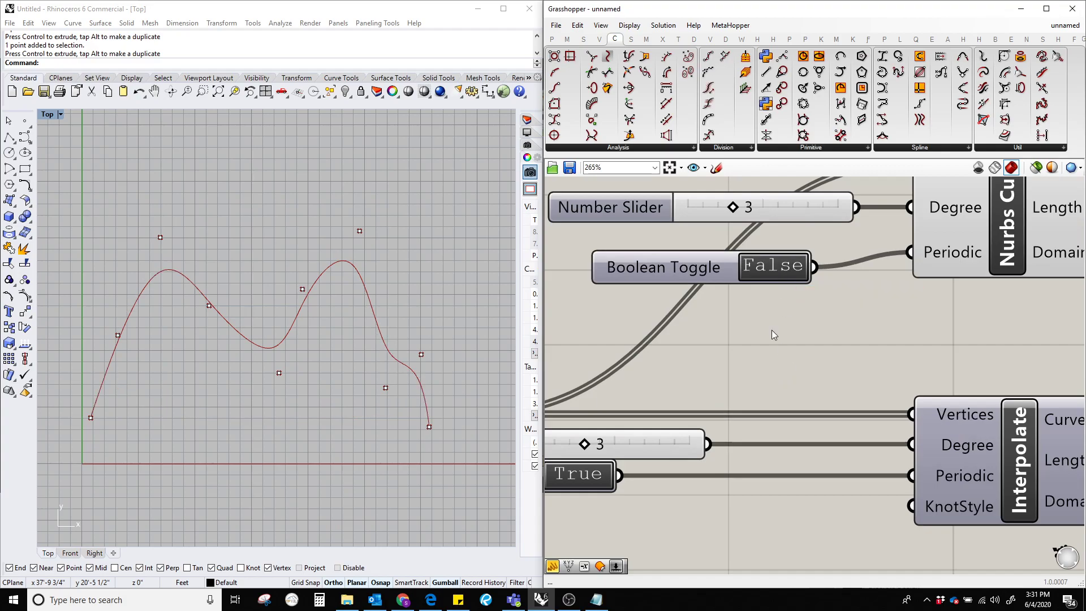
drag(711, 273, 735, 258)
click(753, 308)
scroll(789, 288, down, 3)
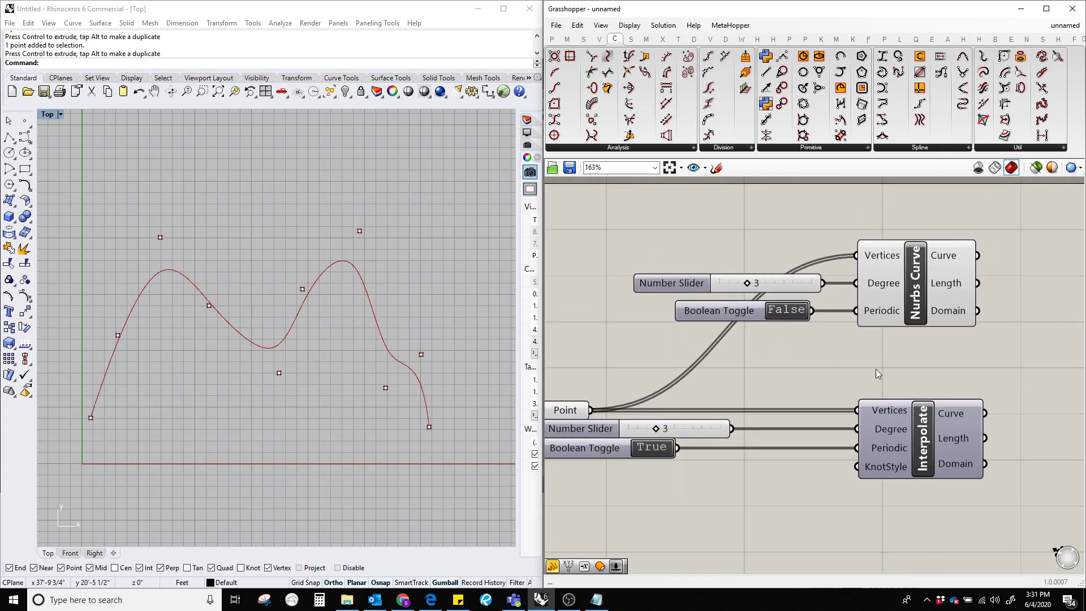
Step: Turn the Interpolate component's preview back on and set its Periodic toggle to False
right_drag(938, 369, 874, 329)
click(874, 396)
right_click(940, 314)
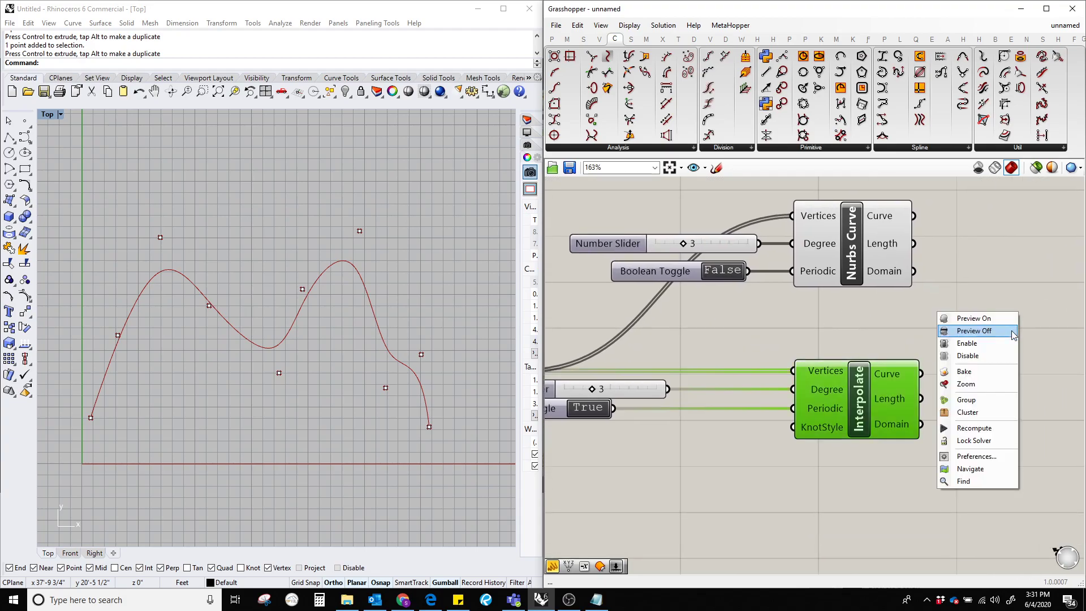
click(975, 318)
right_drag(596, 415, 663, 404)
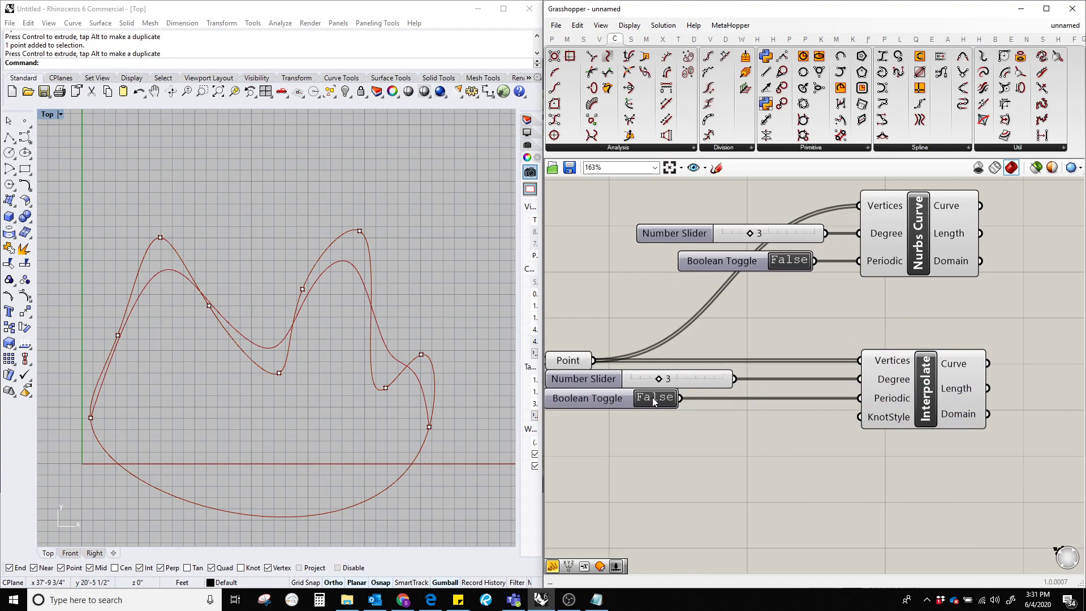
right_drag(710, 455, 735, 439)
Step: Highlight the Nurbs curve in Rhino by selecting its component, and compare its path with the Interpolate curve
right_drag(270, 334, 277, 366)
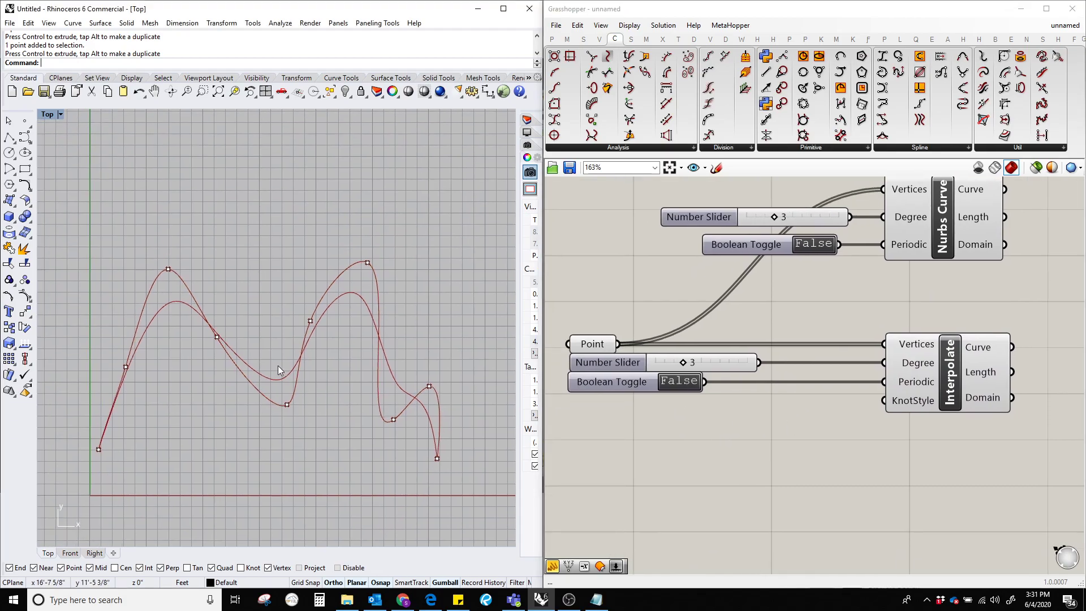
click(944, 231)
right_drag(315, 424, 295, 380)
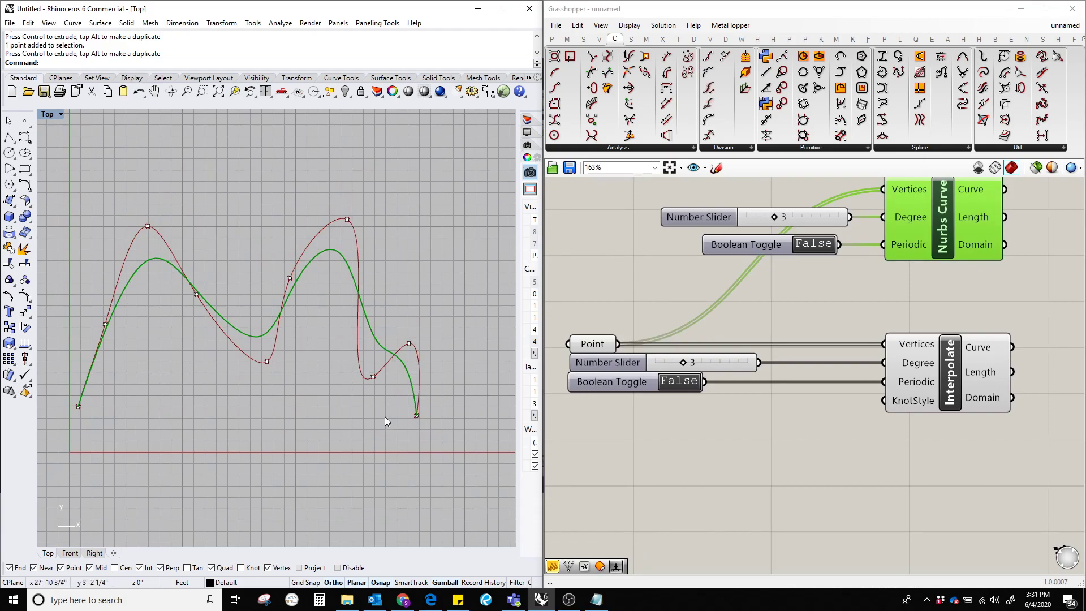
right_drag(266, 388, 280, 431)
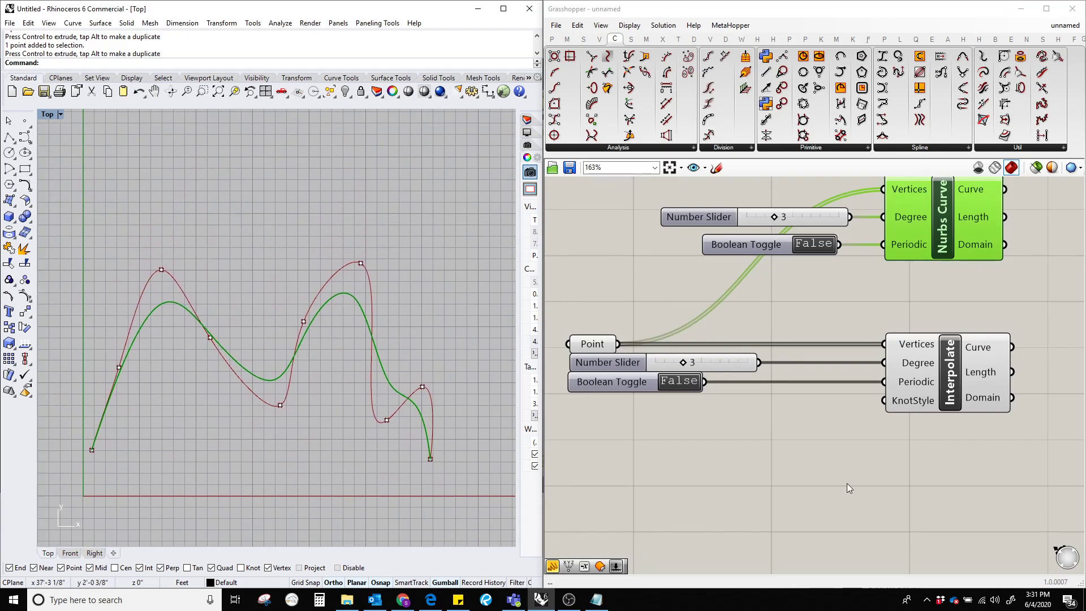